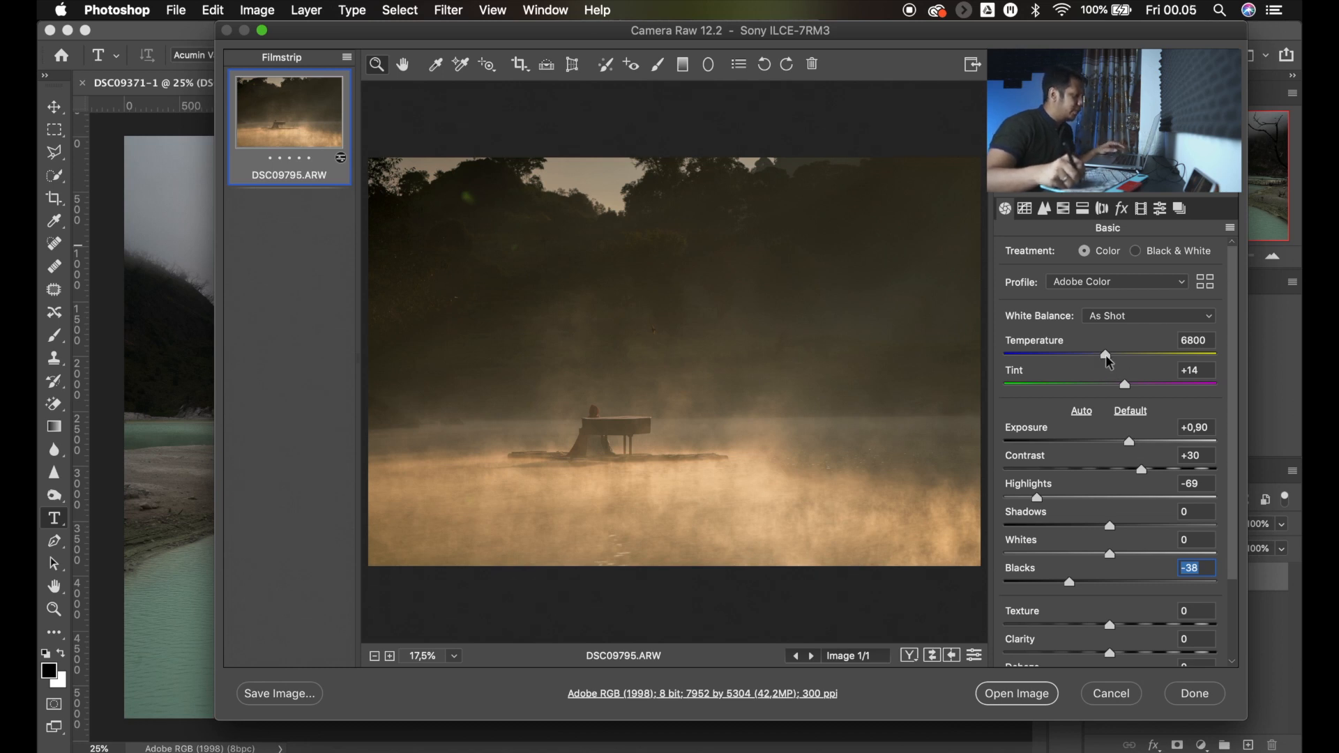
Set the white balance Temperature to 6550 and the Exposure to +1,65
drag(1109, 359, 1105, 362)
click(1104, 360)
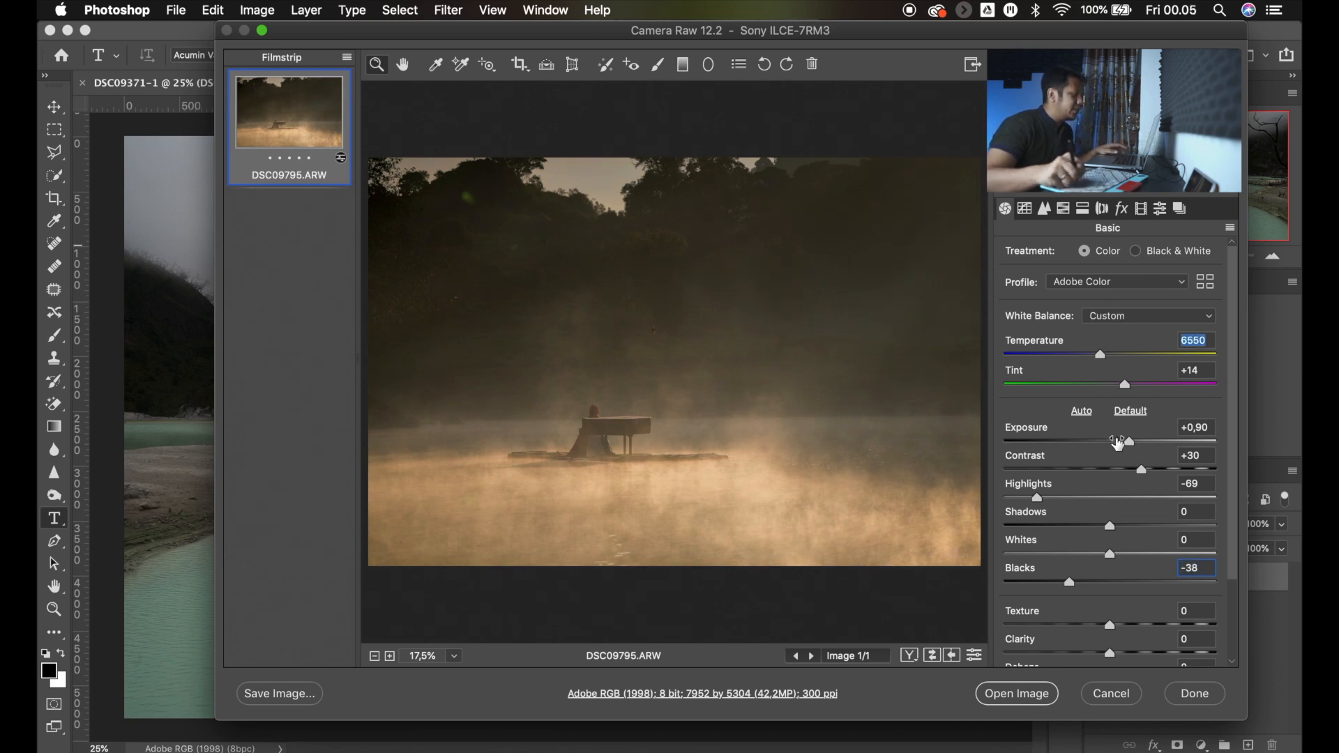
drag(1130, 441, 1156, 442)
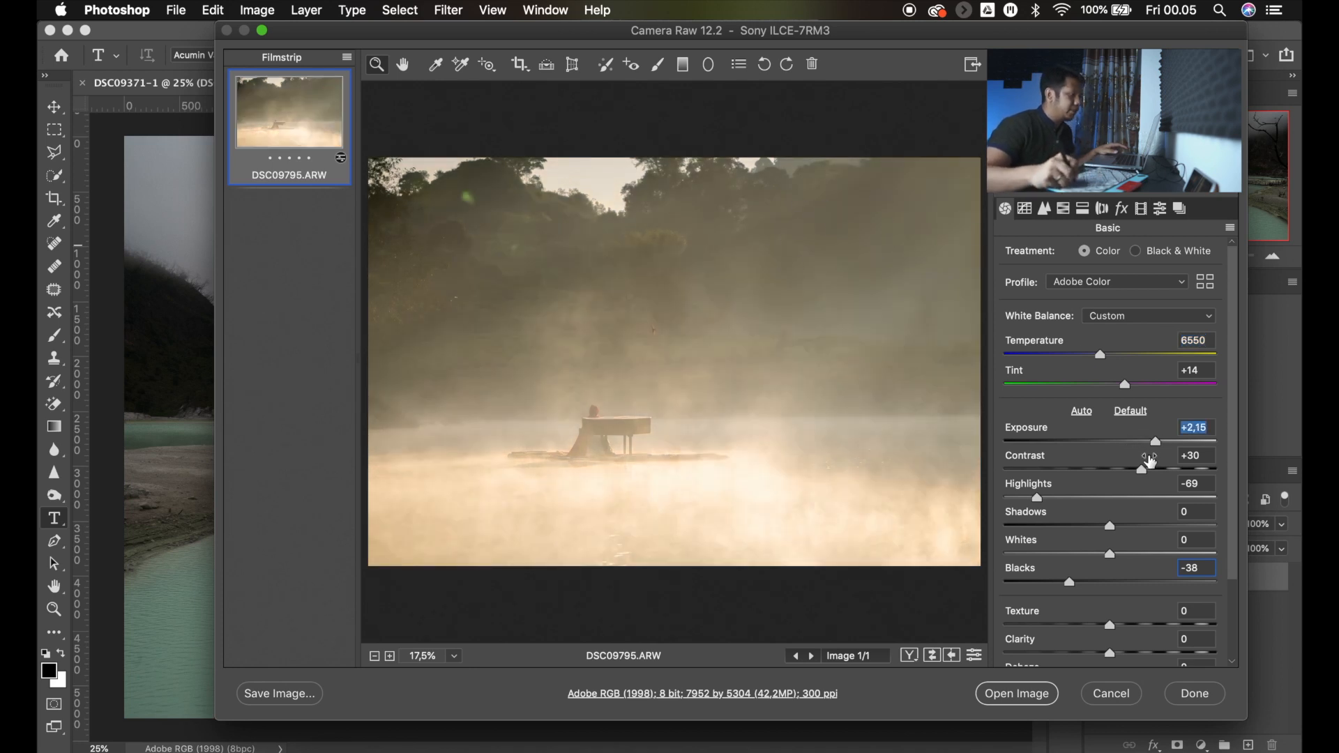
drag(1155, 441, 1146, 441)
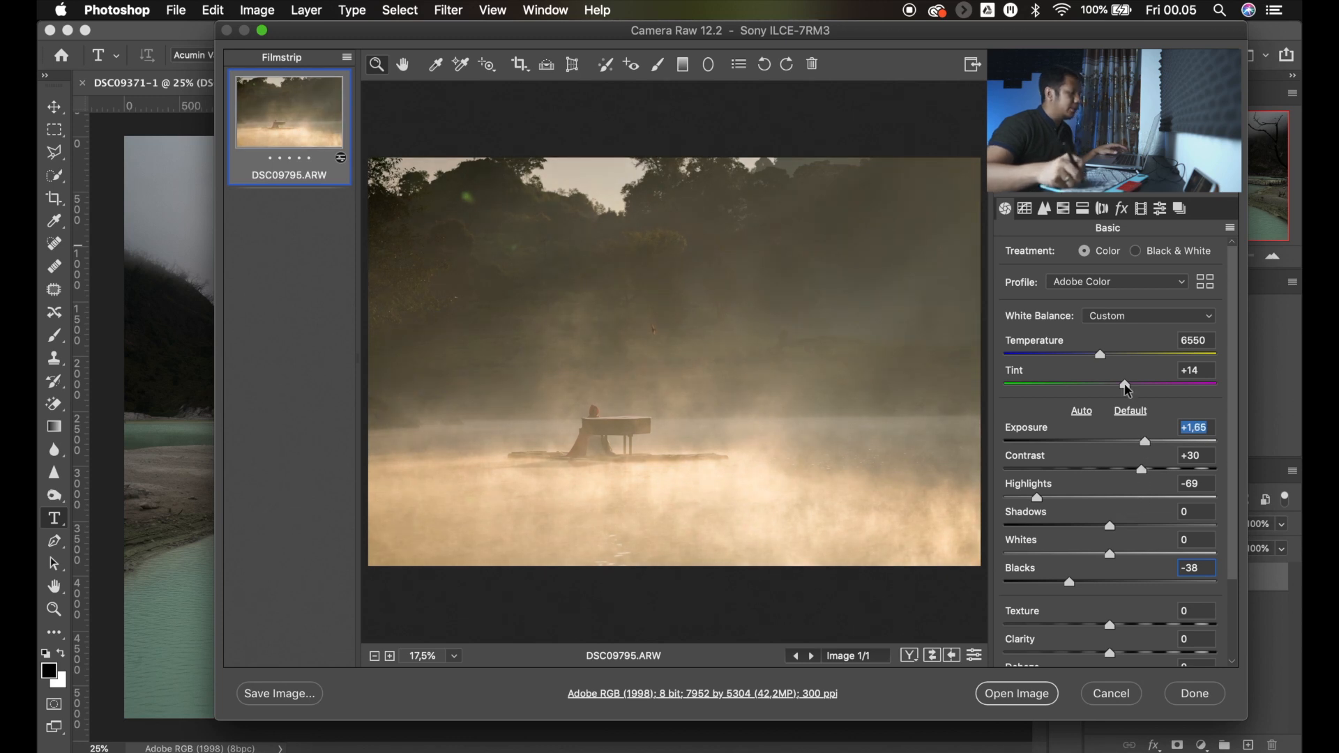
Reset the tone adjustments to default and set Exposure +1,65, Contrast +72, Highlights -76, Shadows +24 and Blacks -15
click(1137, 413)
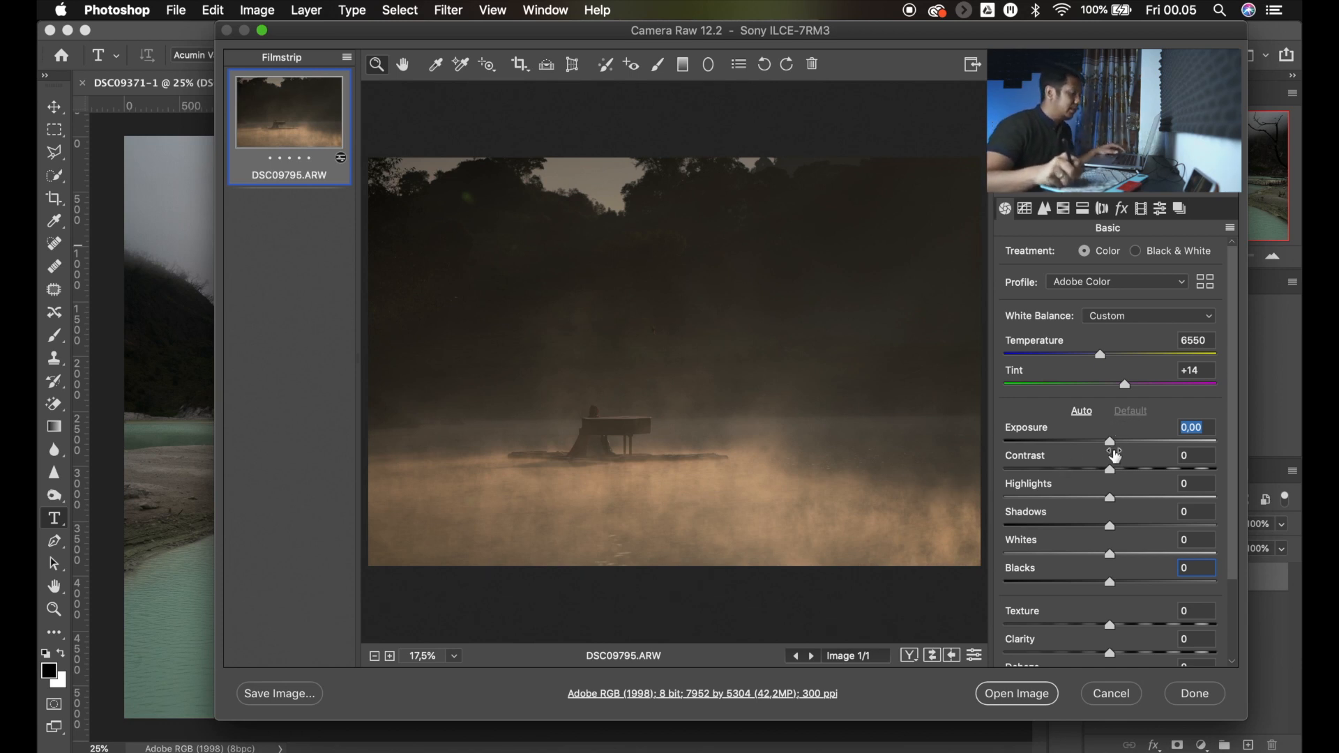
drag(1111, 444, 1120, 444)
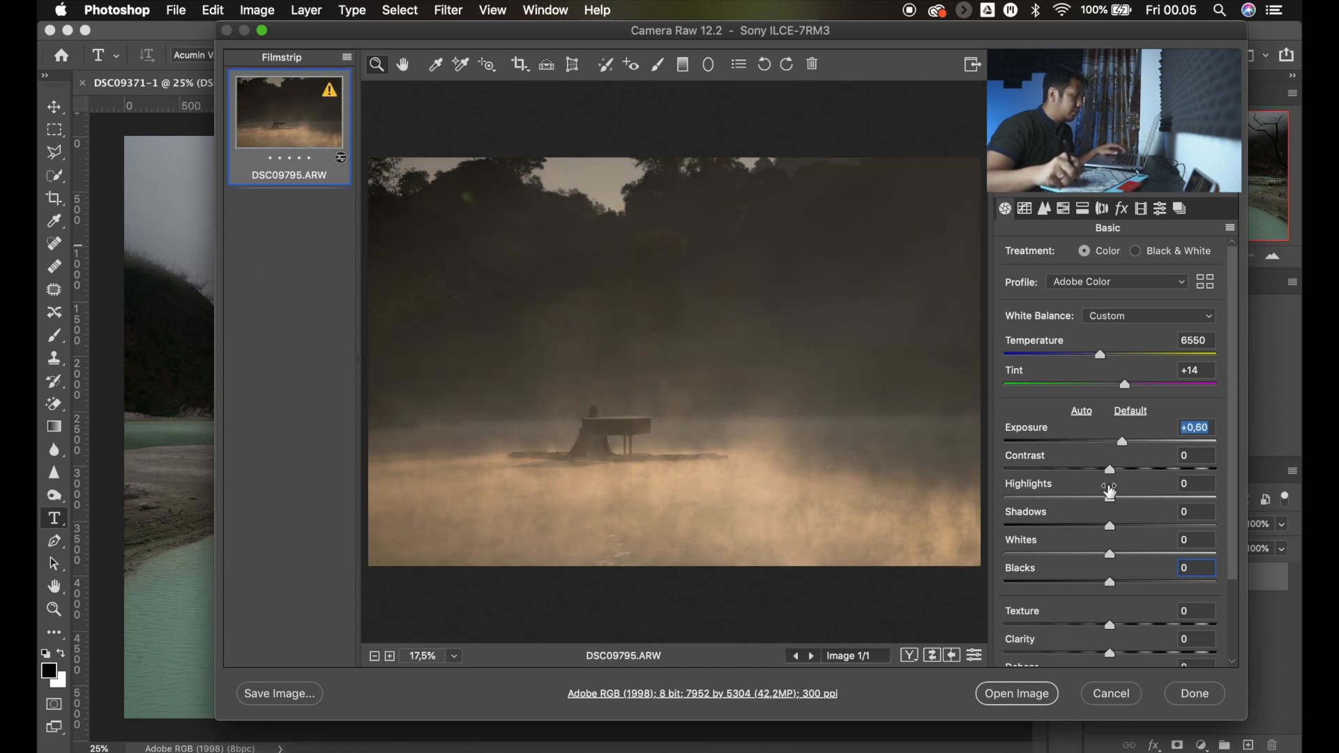
drag(1136, 471, 1031, 499)
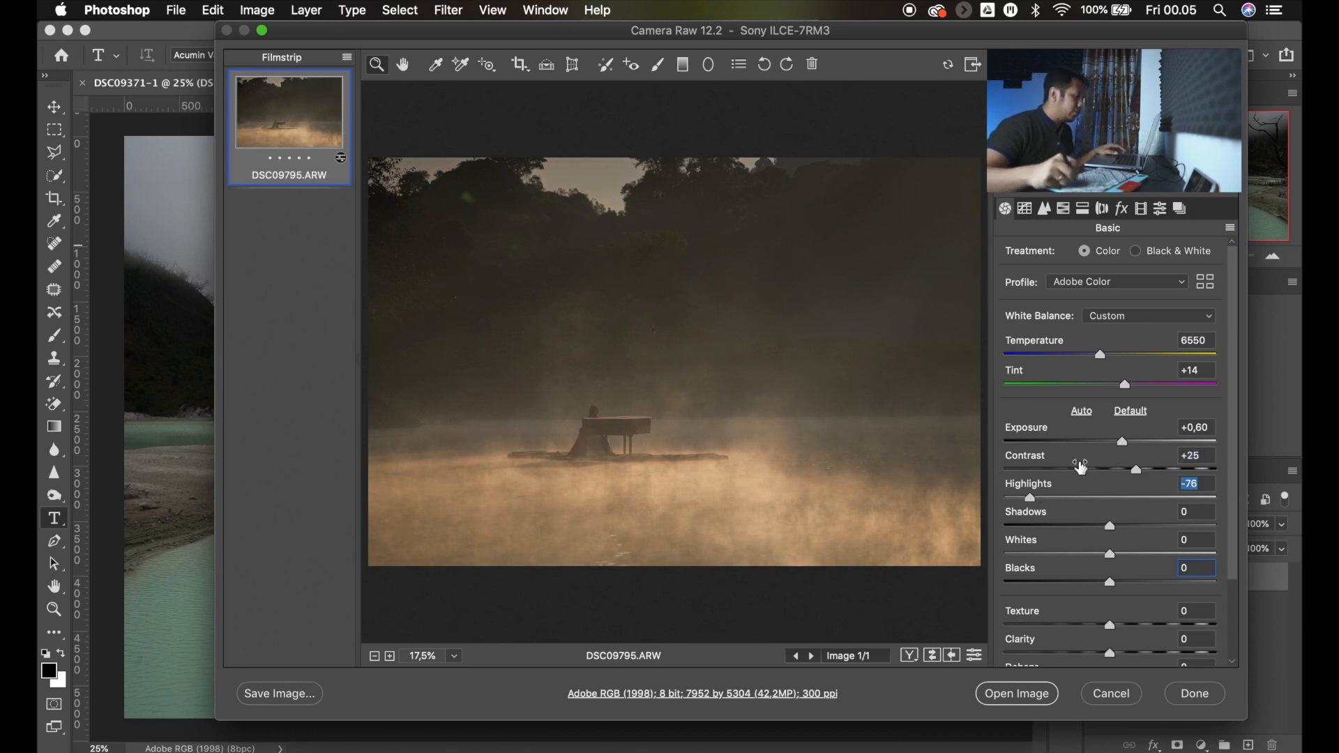
drag(1113, 528, 1136, 528)
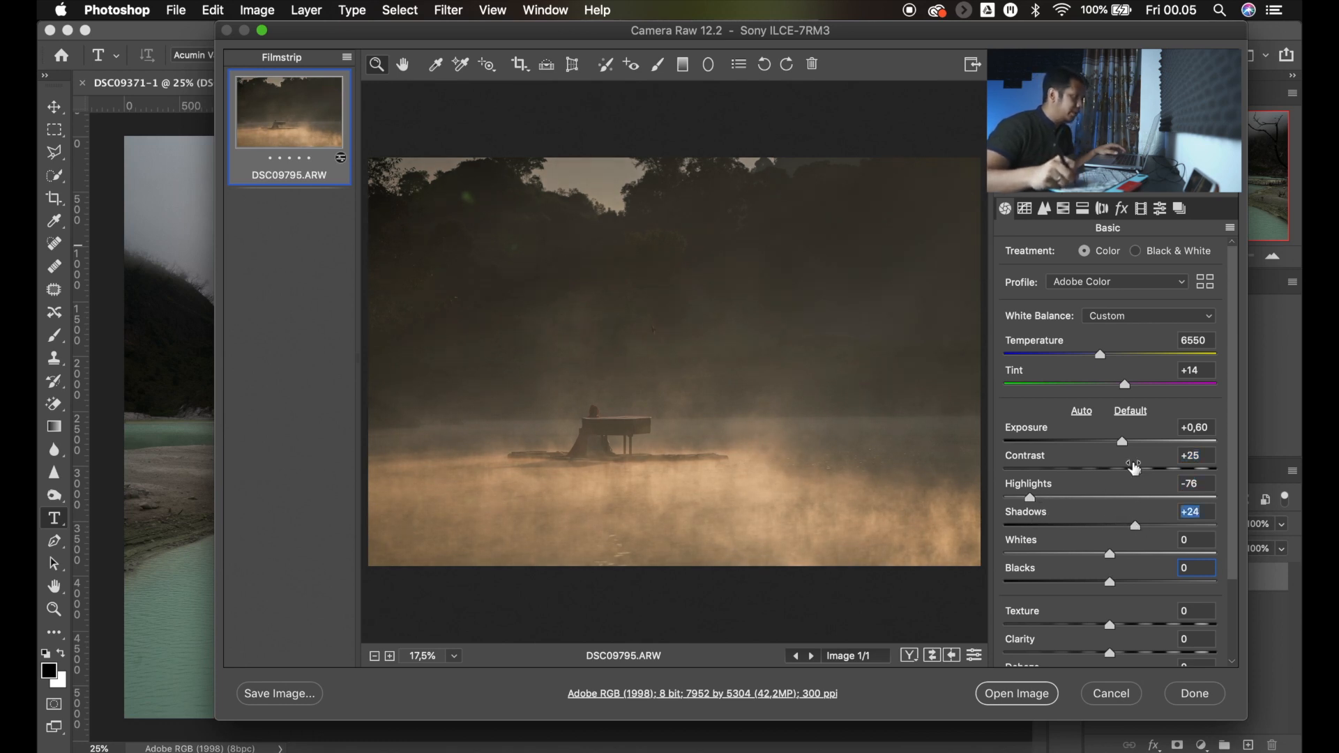
drag(1124, 444, 1130, 445)
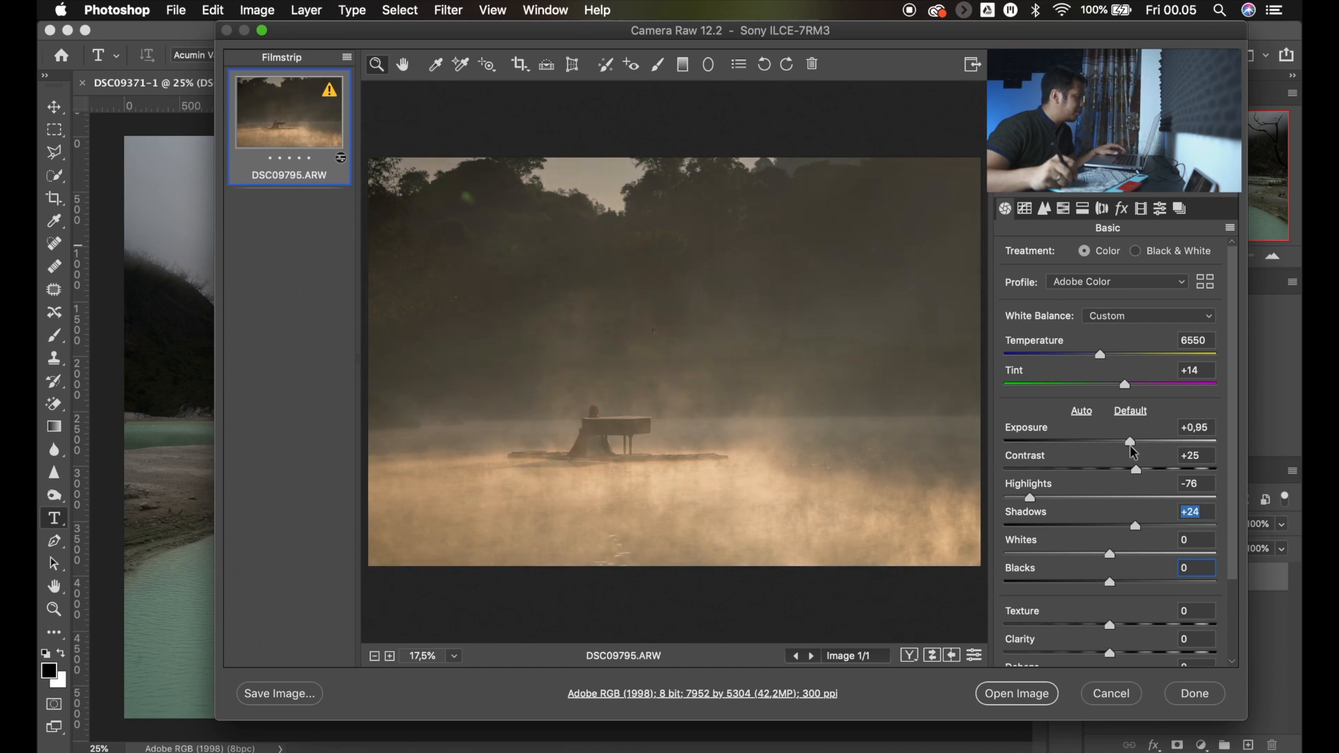
drag(1112, 580, 1103, 588)
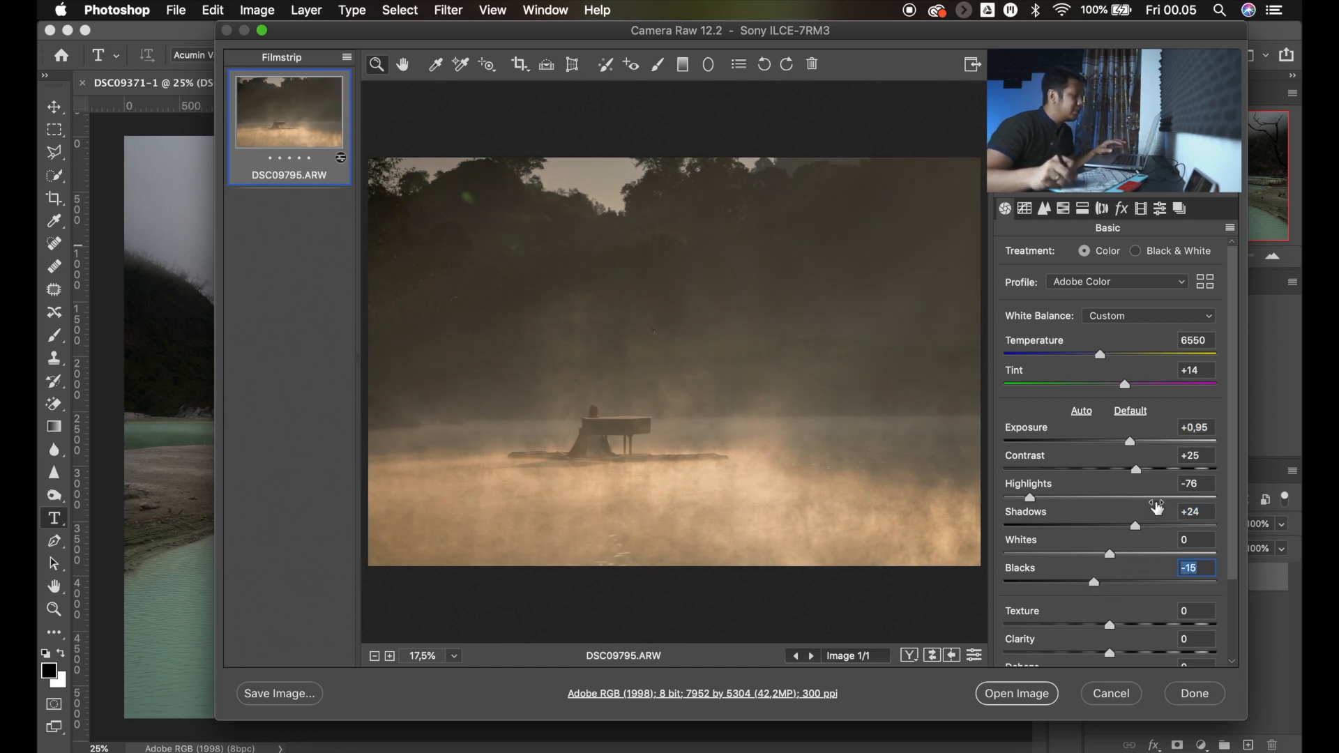
drag(1132, 442, 1187, 471)
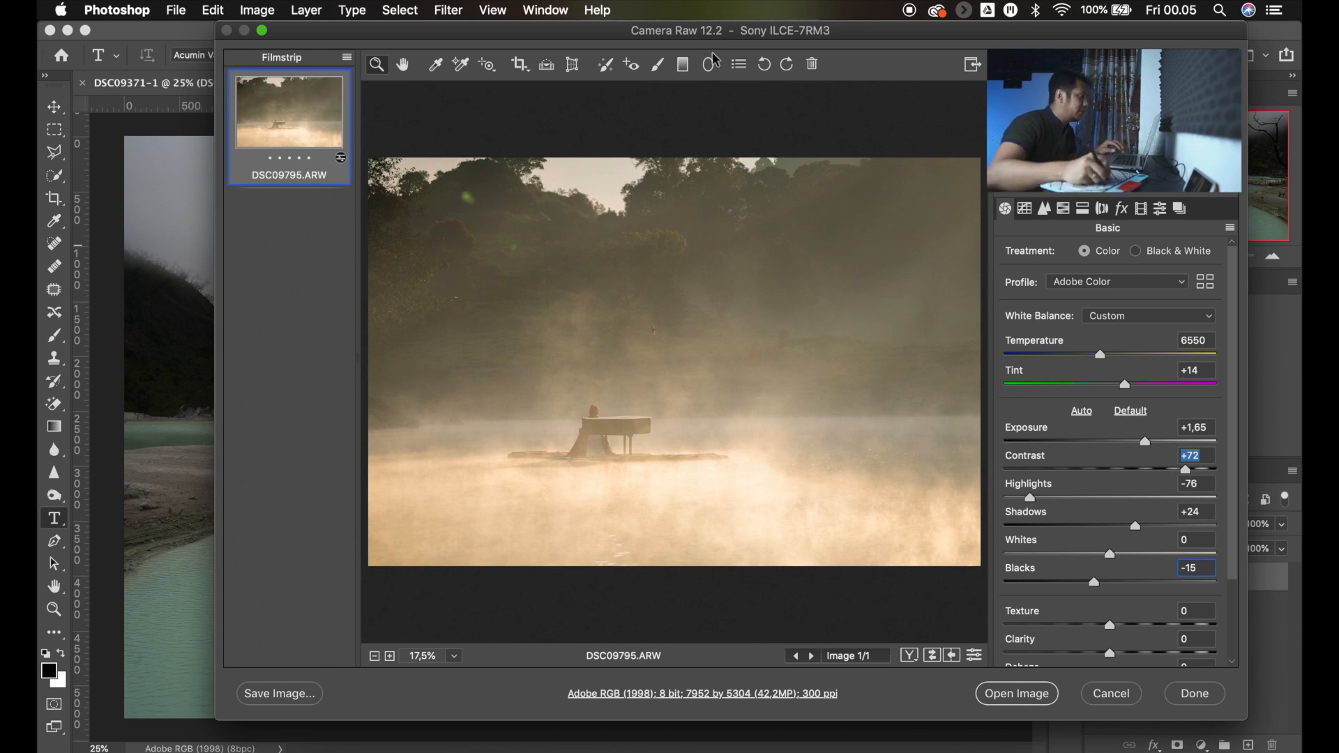
Draw a wide elliptical Radial Filter with Highlights -100, centred just above the pianist and spanning the photo's width
click(709, 65)
drag(579, 402, 886, 457)
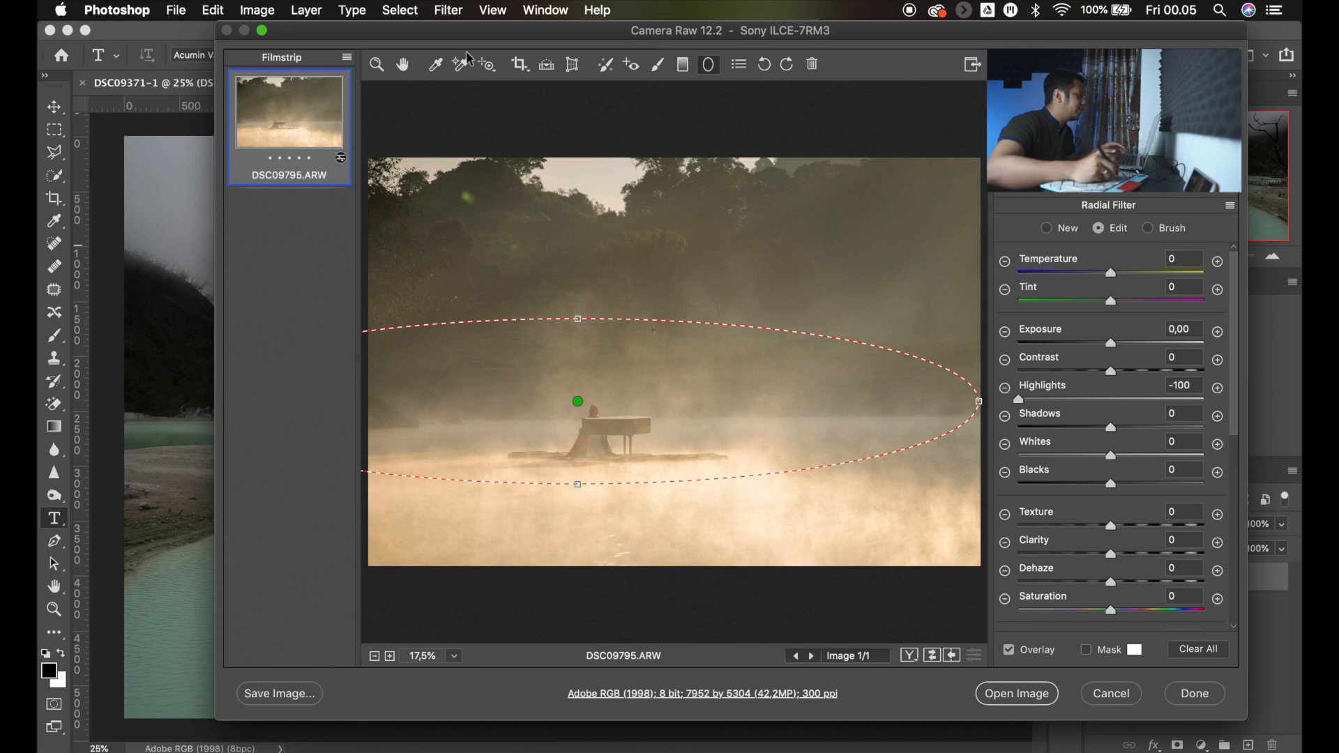
click(377, 66)
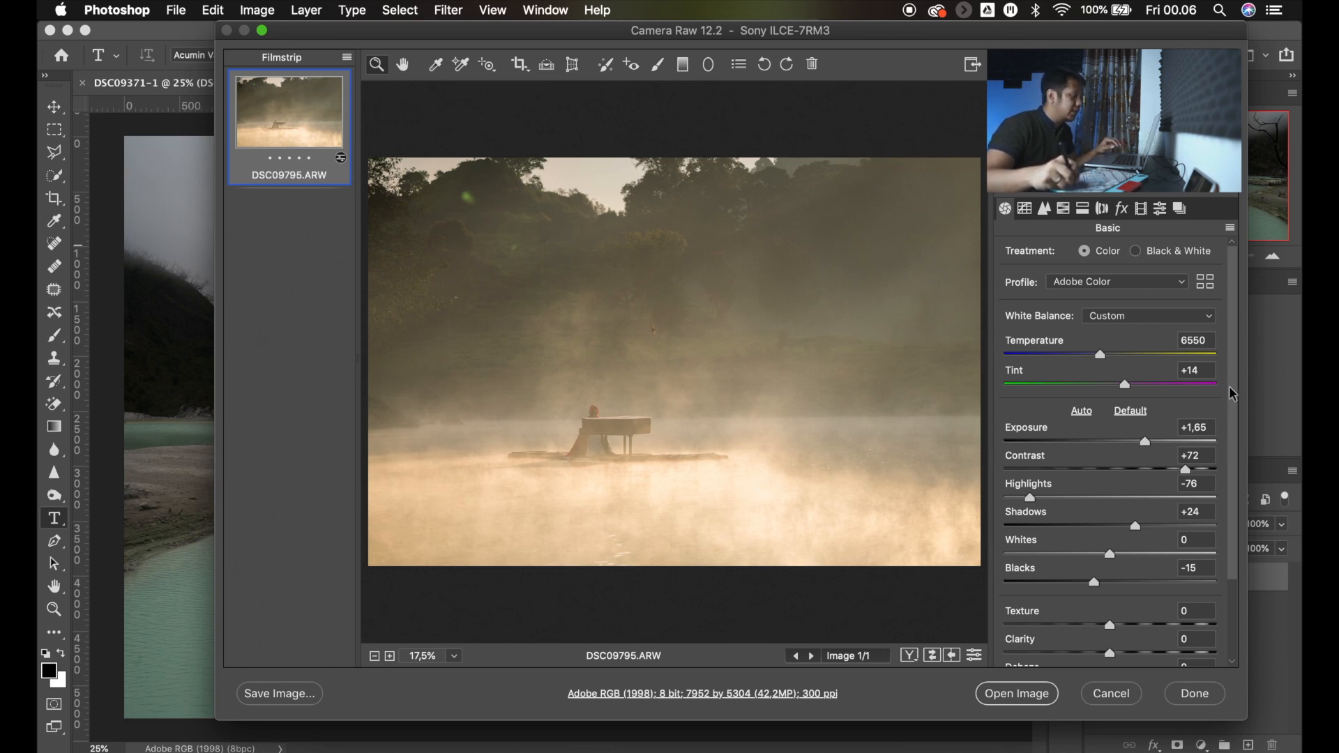
Set the white balance Temperature to 6200 and open the developed raw image in Photoshop
scroll(1233, 395, down, 2)
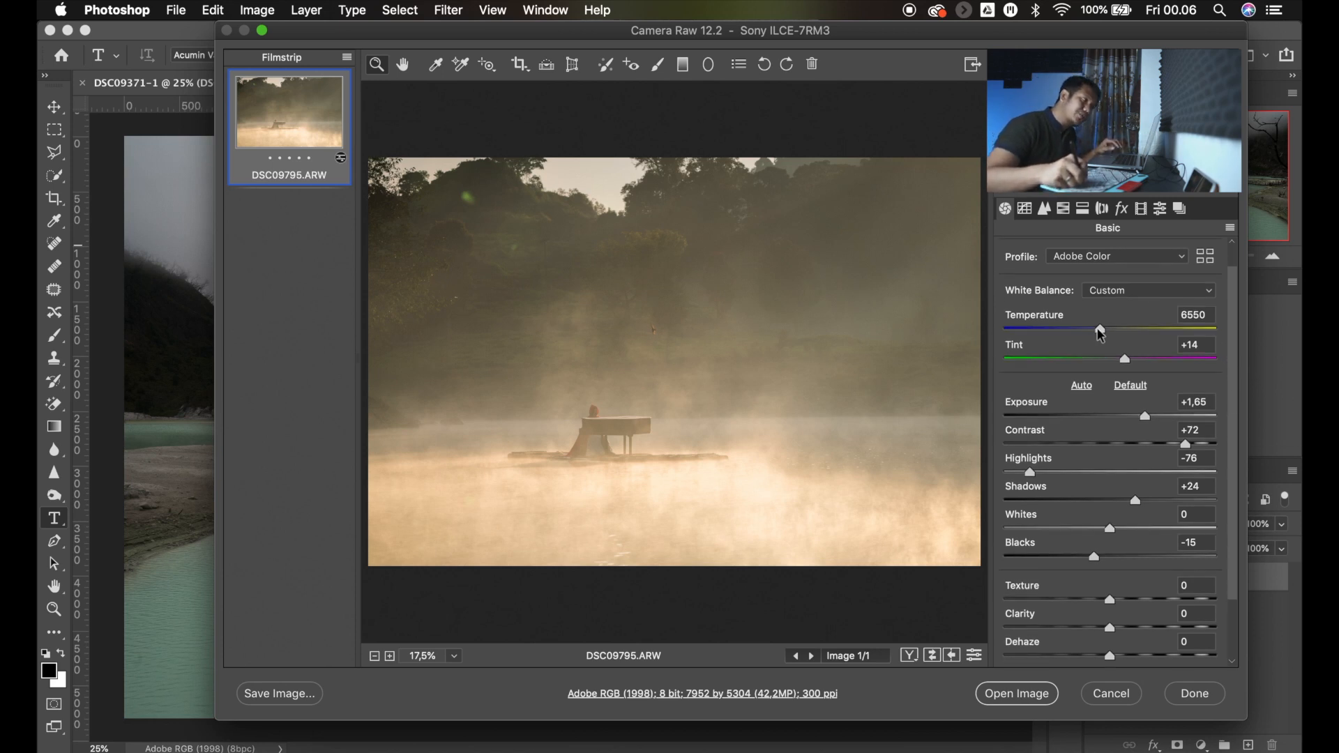
drag(1100, 329, 1088, 332)
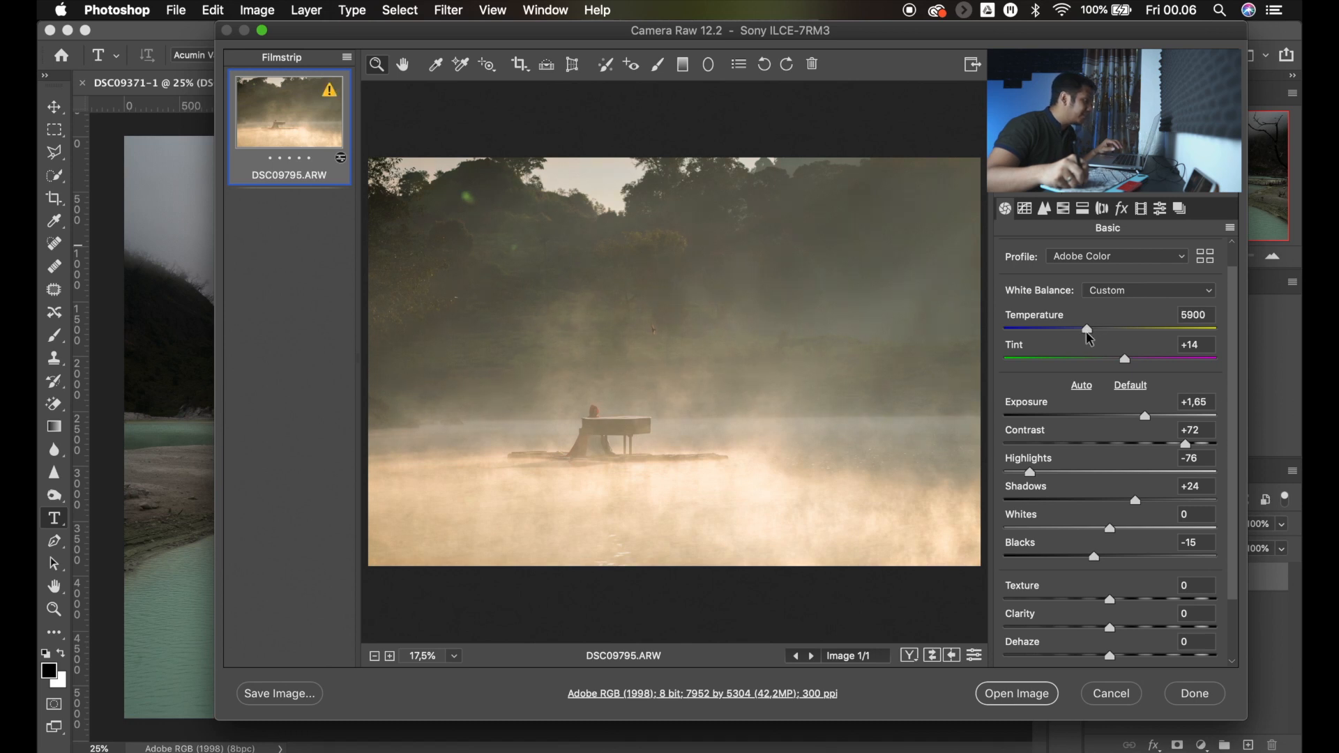
drag(1087, 332, 1092, 332)
click(1094, 332)
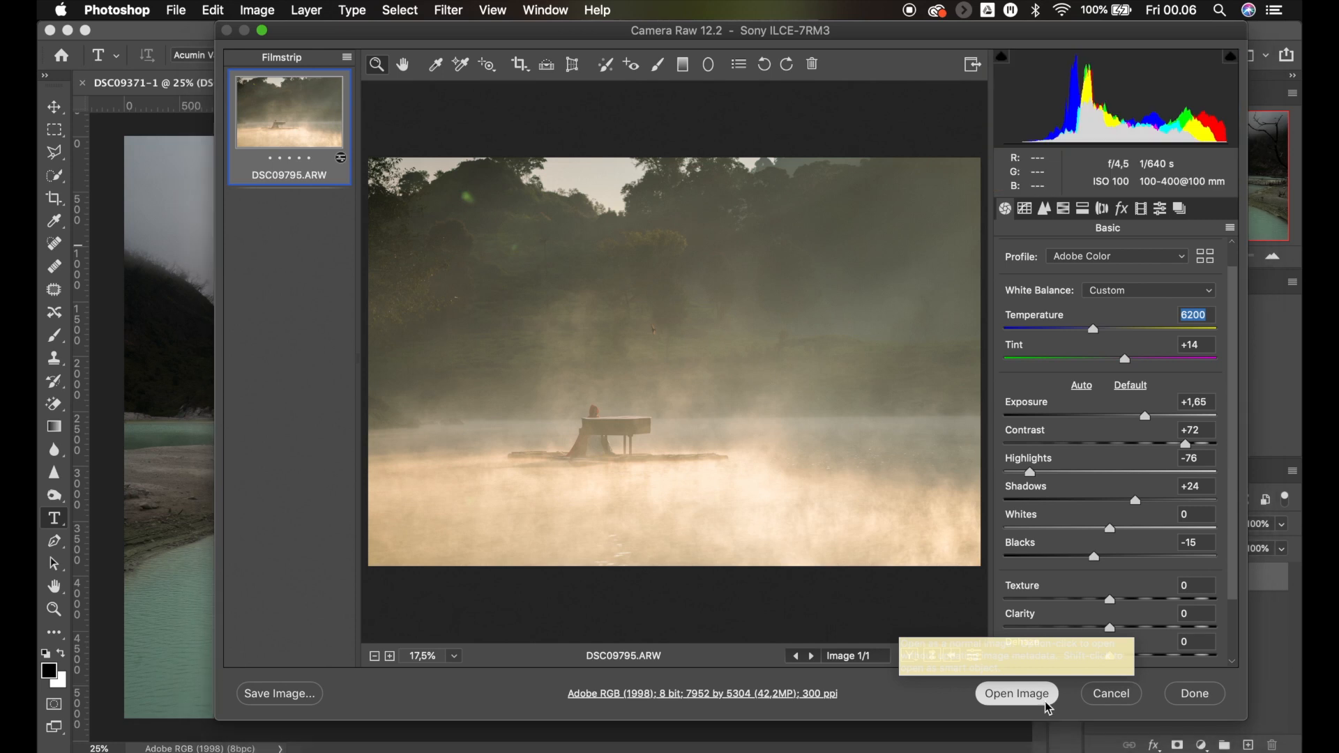
click(1017, 694)
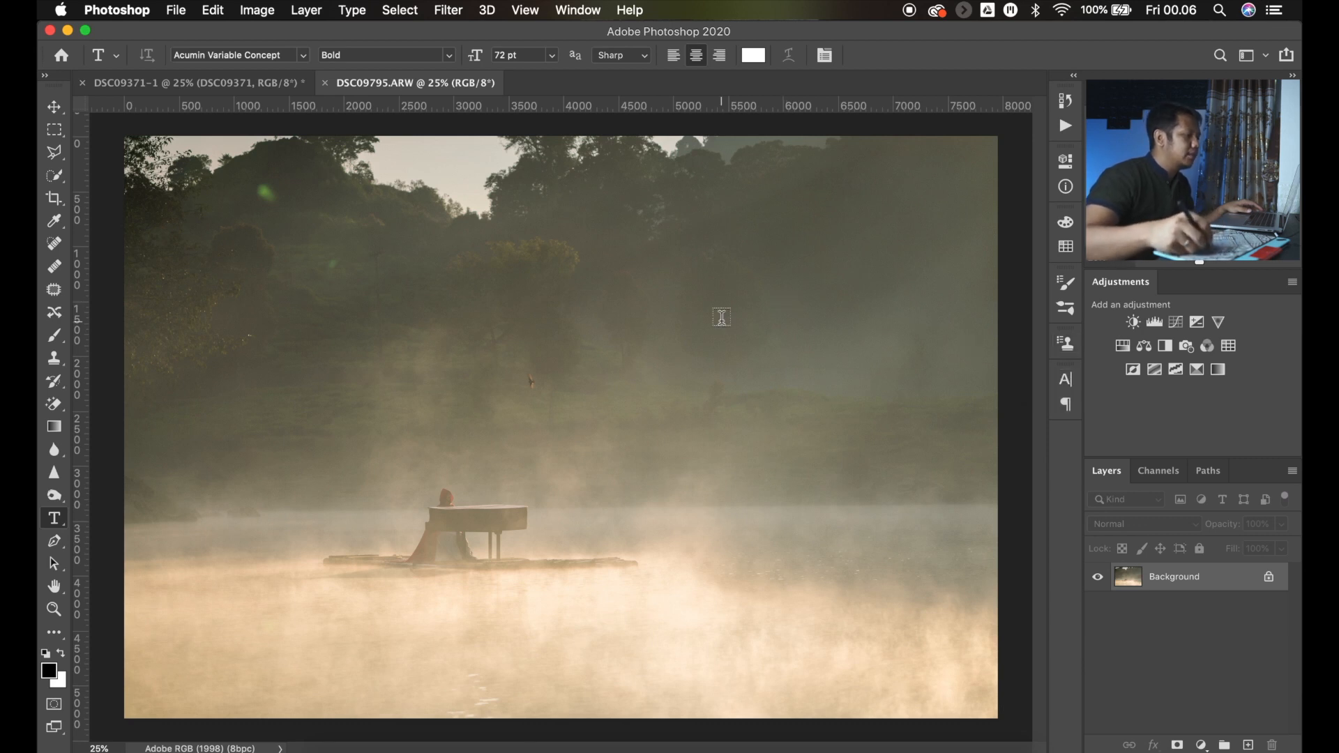
Close the DSC09371-1 document without saving its changes
drag(730, 414, 1145, 293)
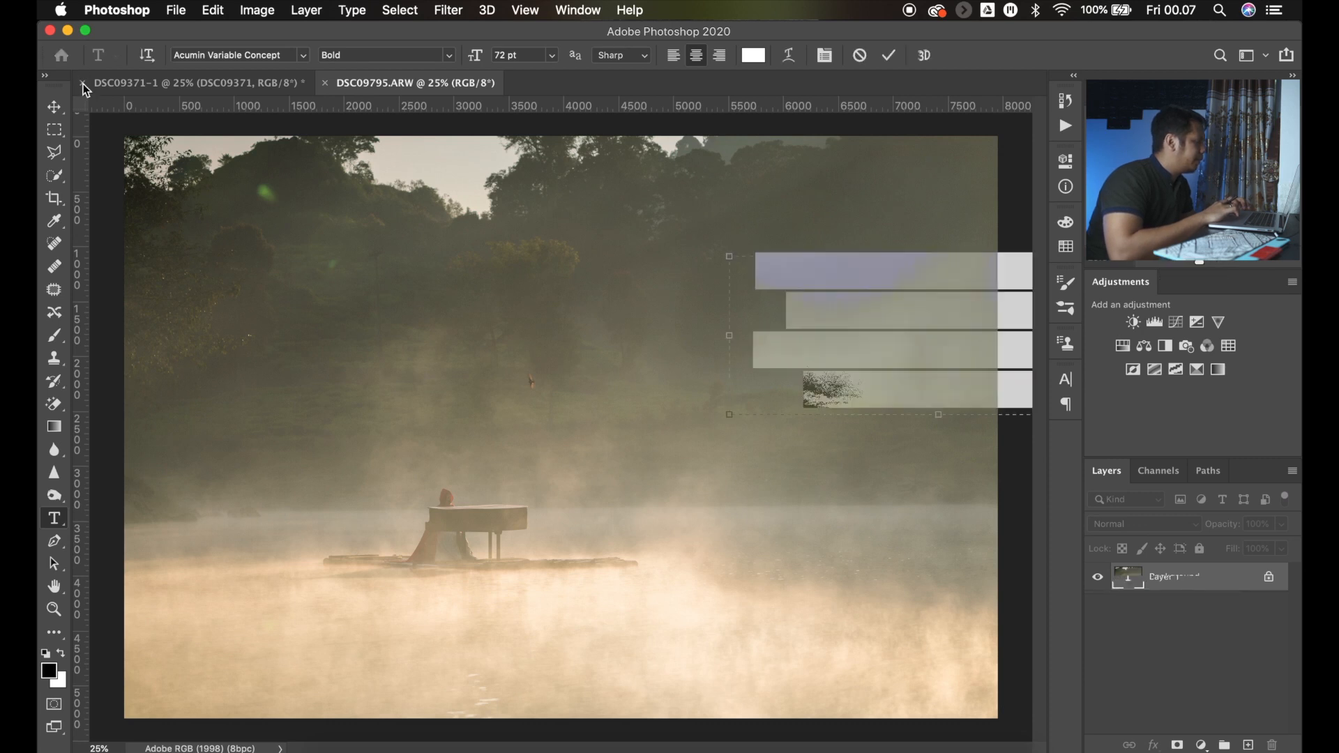
key(ctrl+Tab)
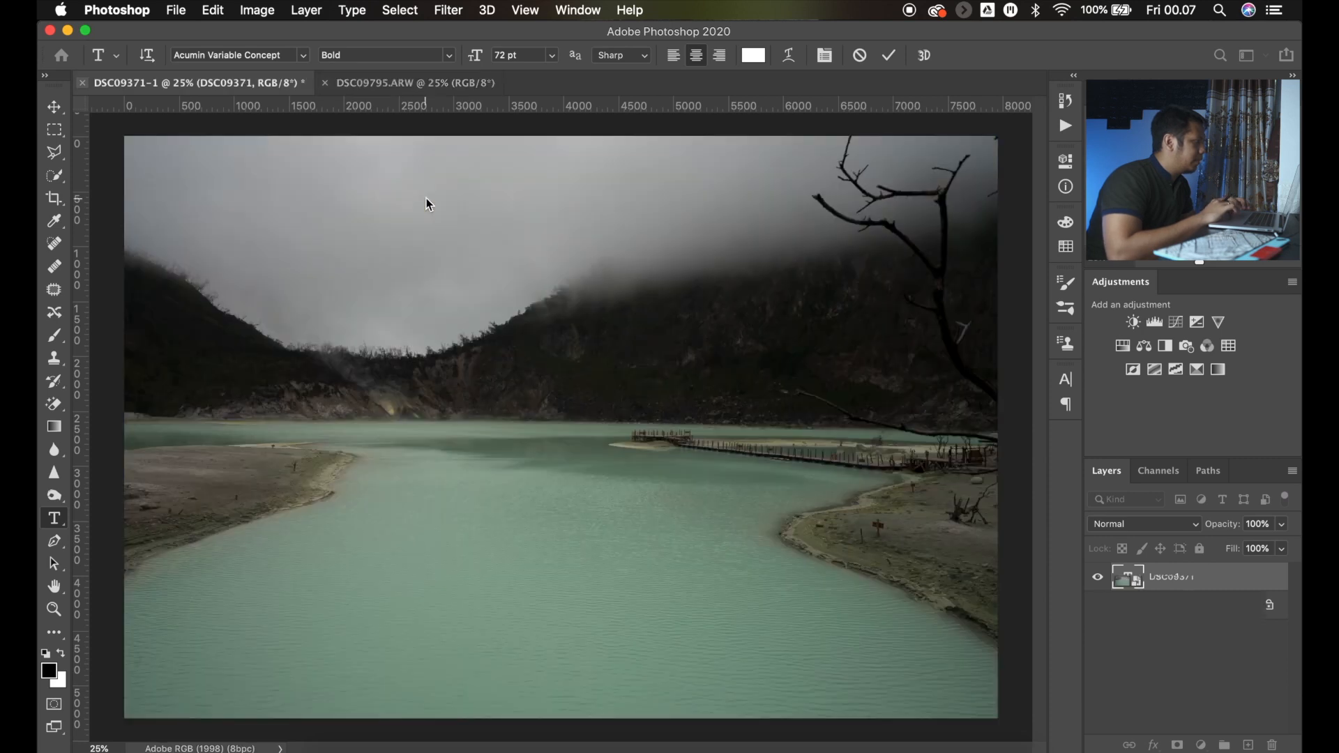
key(super+w)
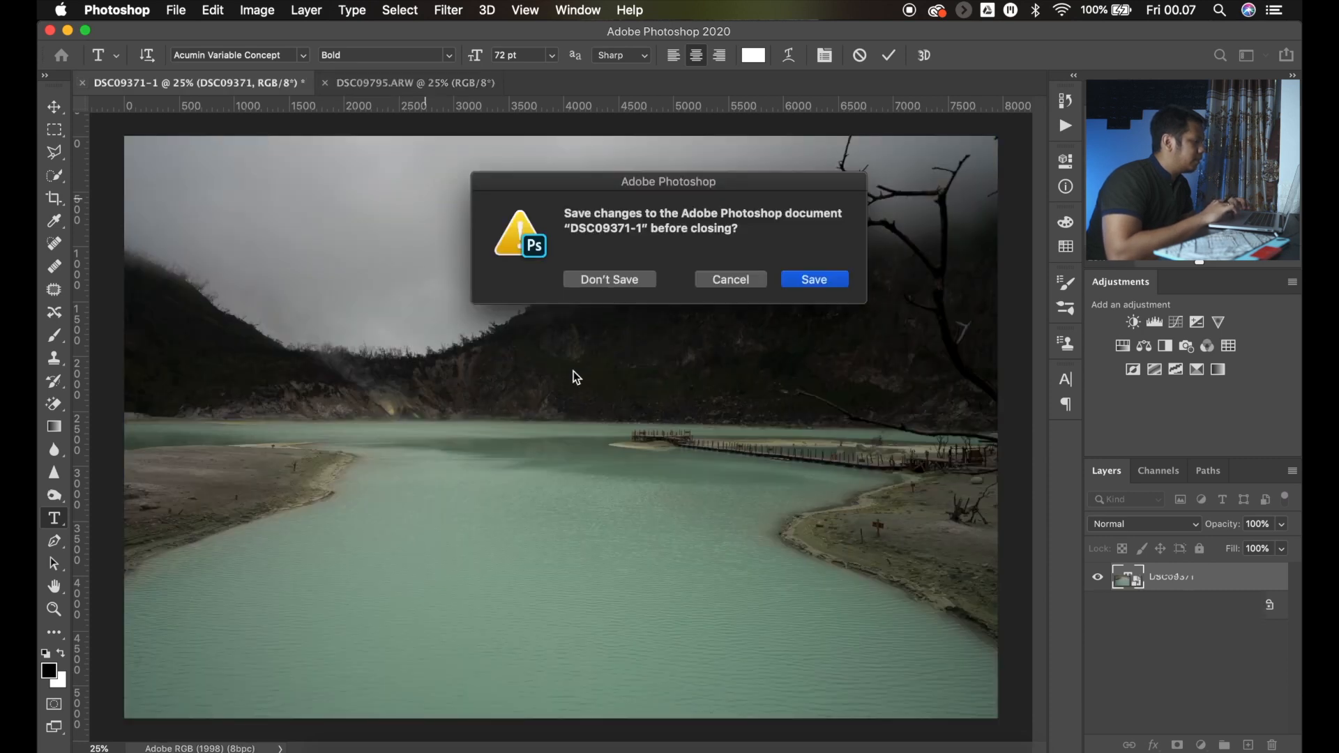
click(608, 280)
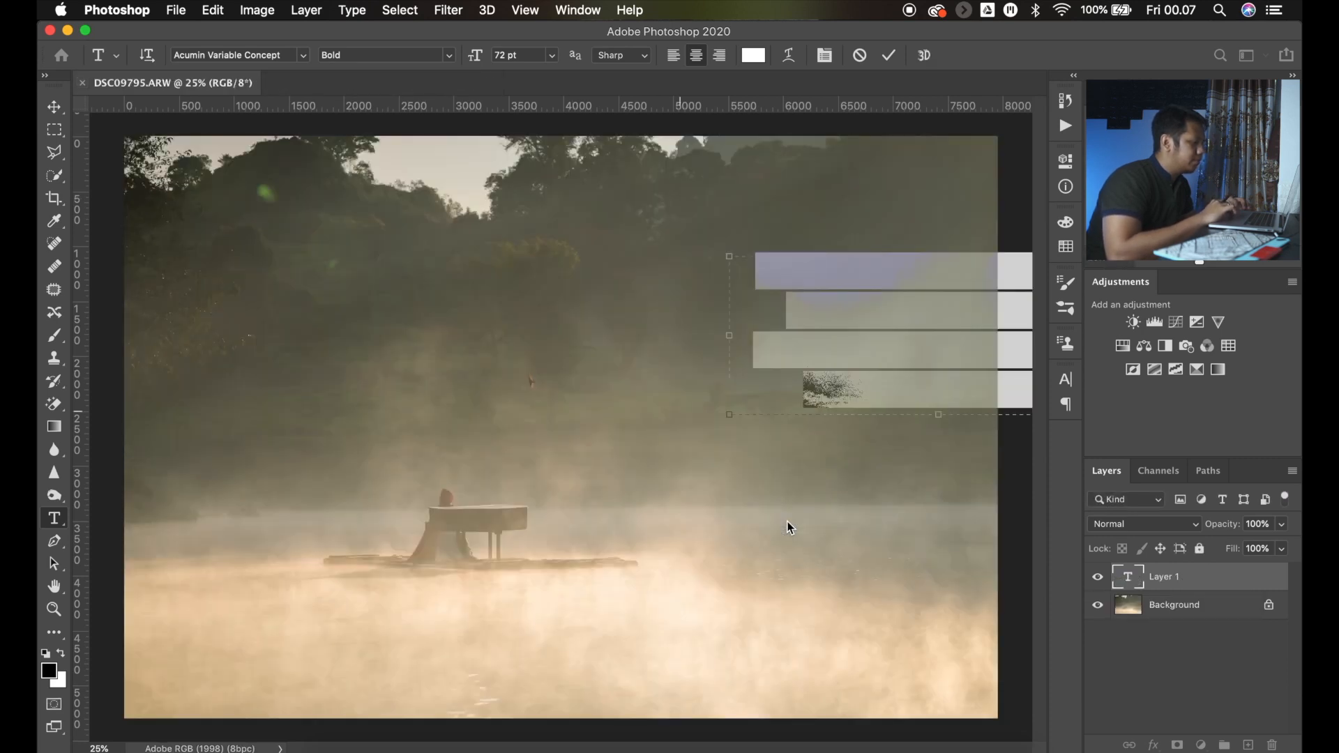
Quit Adobe Bridge and delete the placeholder text layer from the DSC09795.ARW document
right_click(950, 736)
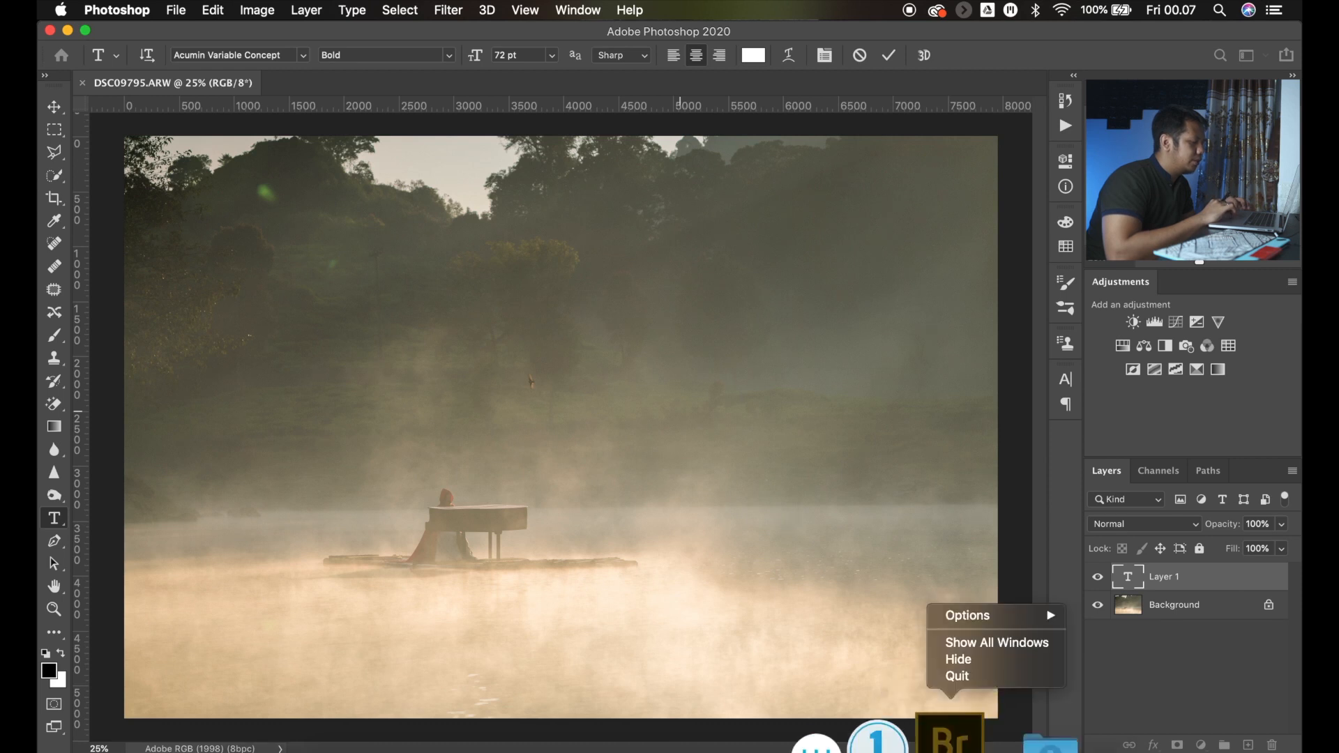
click(960, 675)
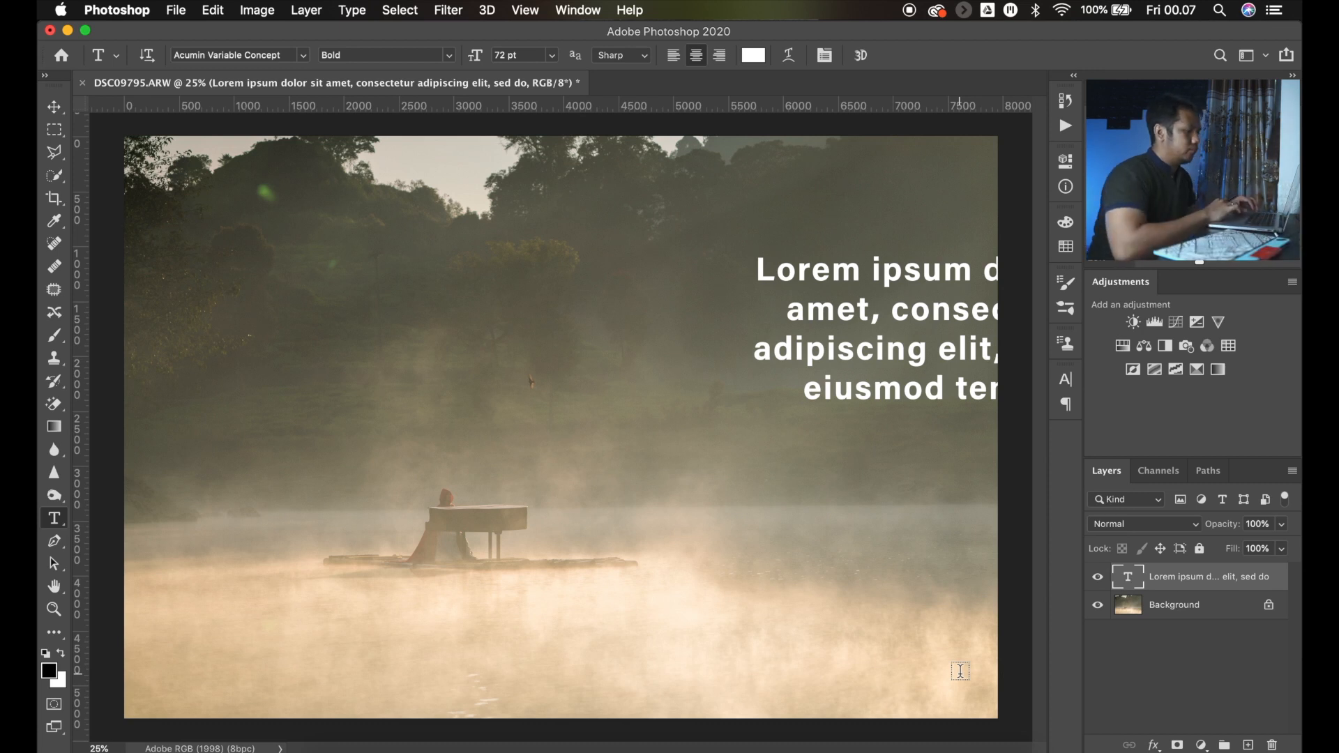
key(Delete)
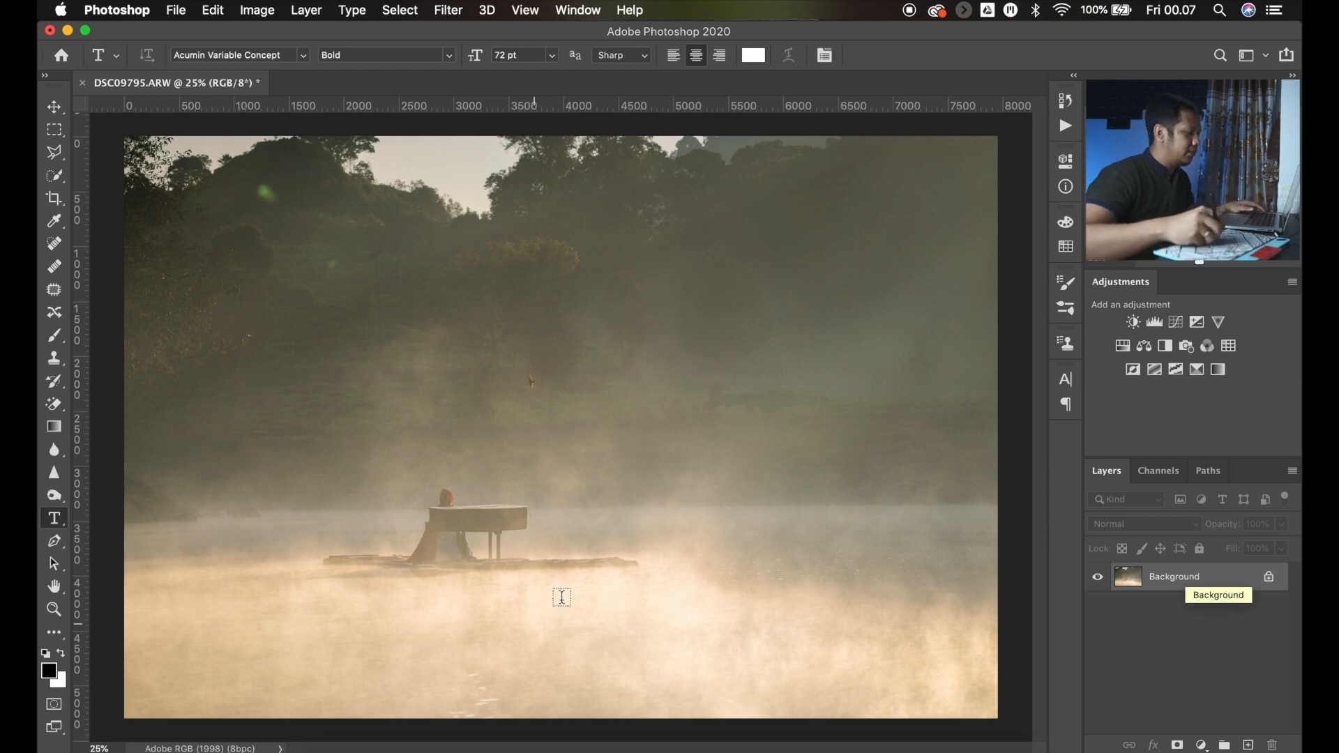
Outline a narrow diagonal light ray with the Polygonal Lasso, from above the photo's upper-right edge down to the left shoreline and back
key(v)
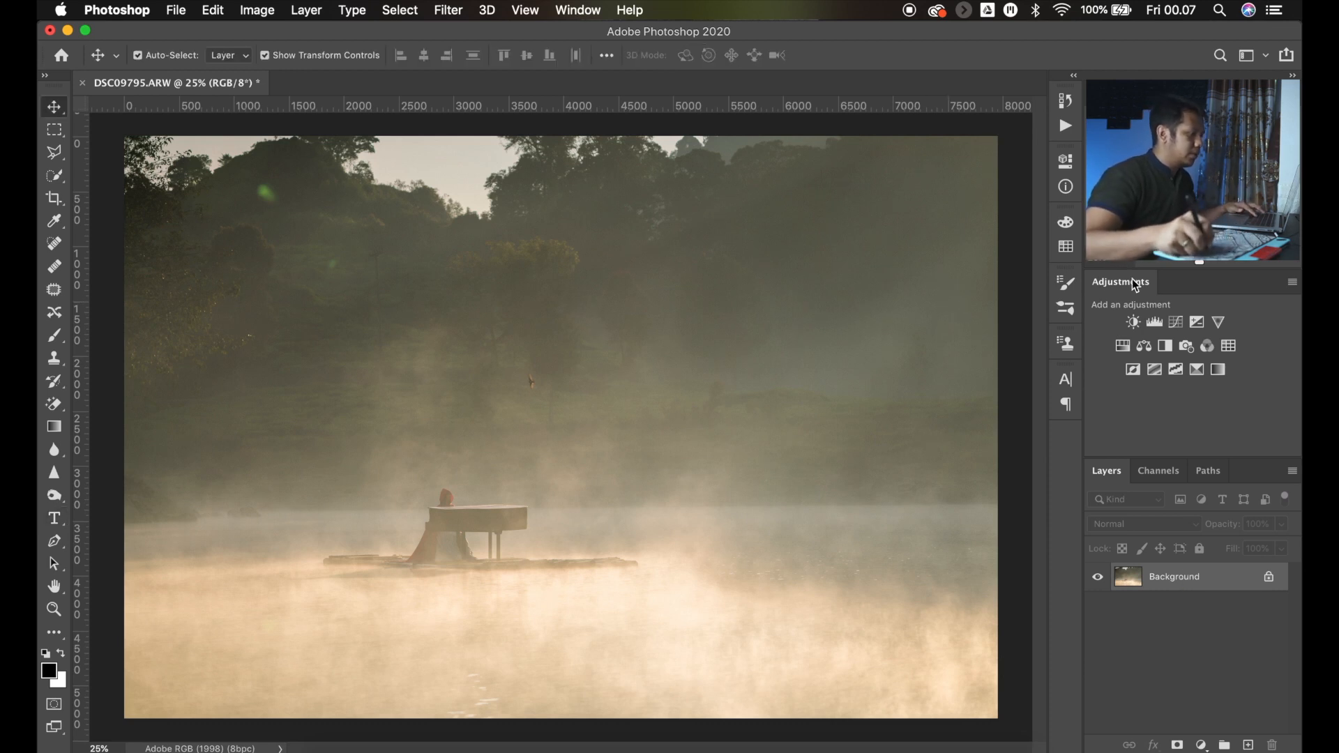
key(super+minus)
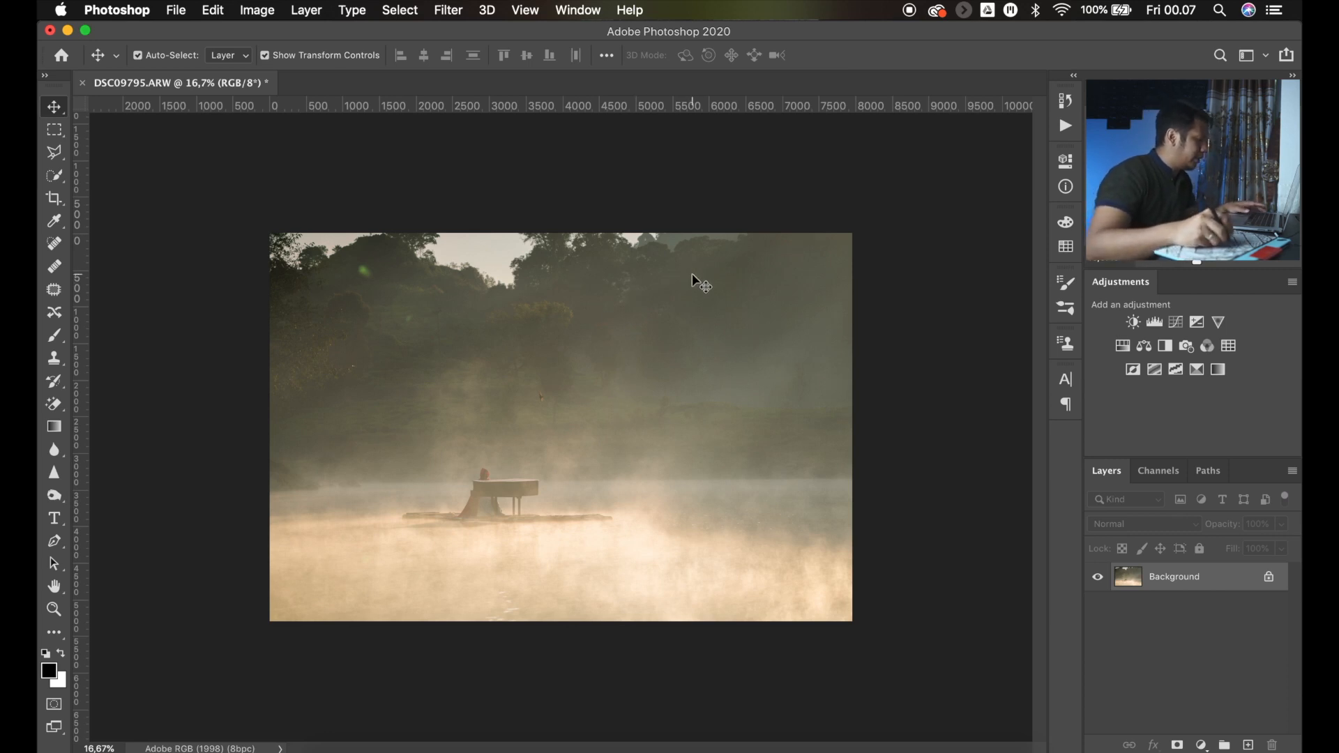
click(56, 153)
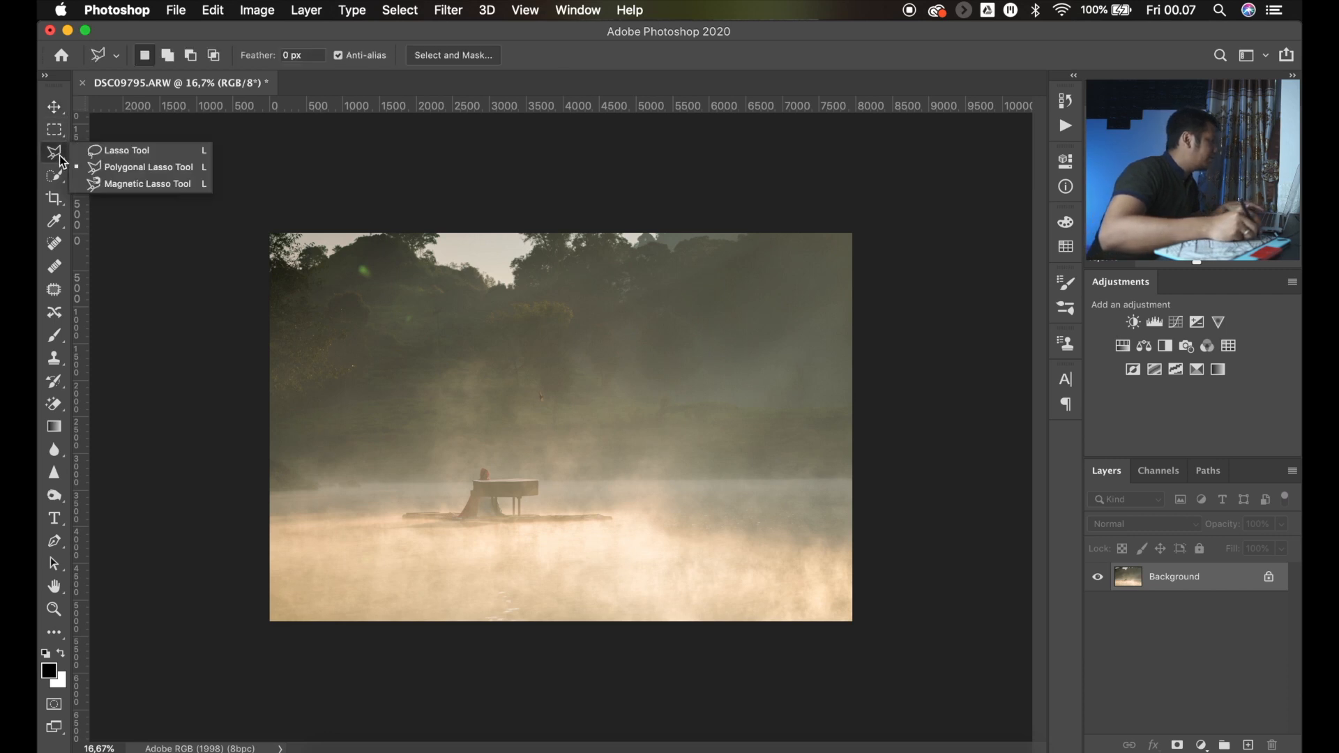
right_click(60, 153)
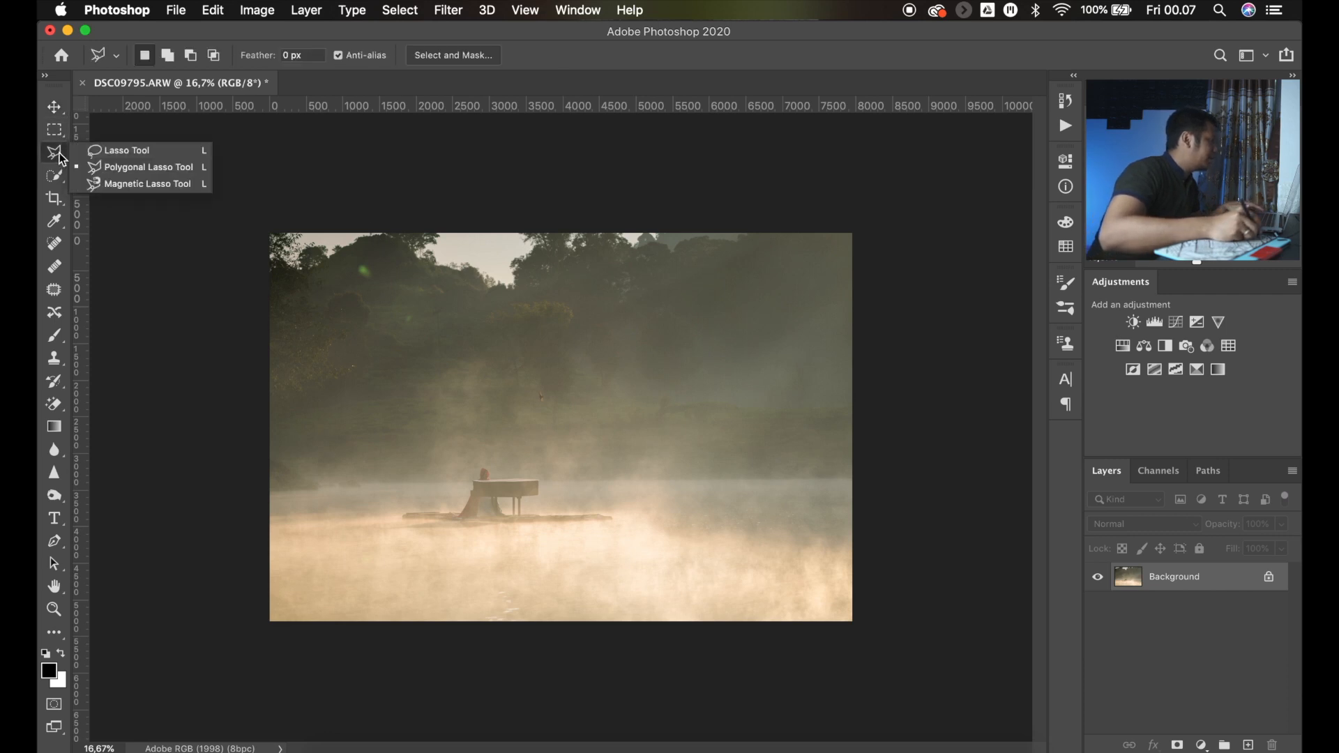
click(94, 168)
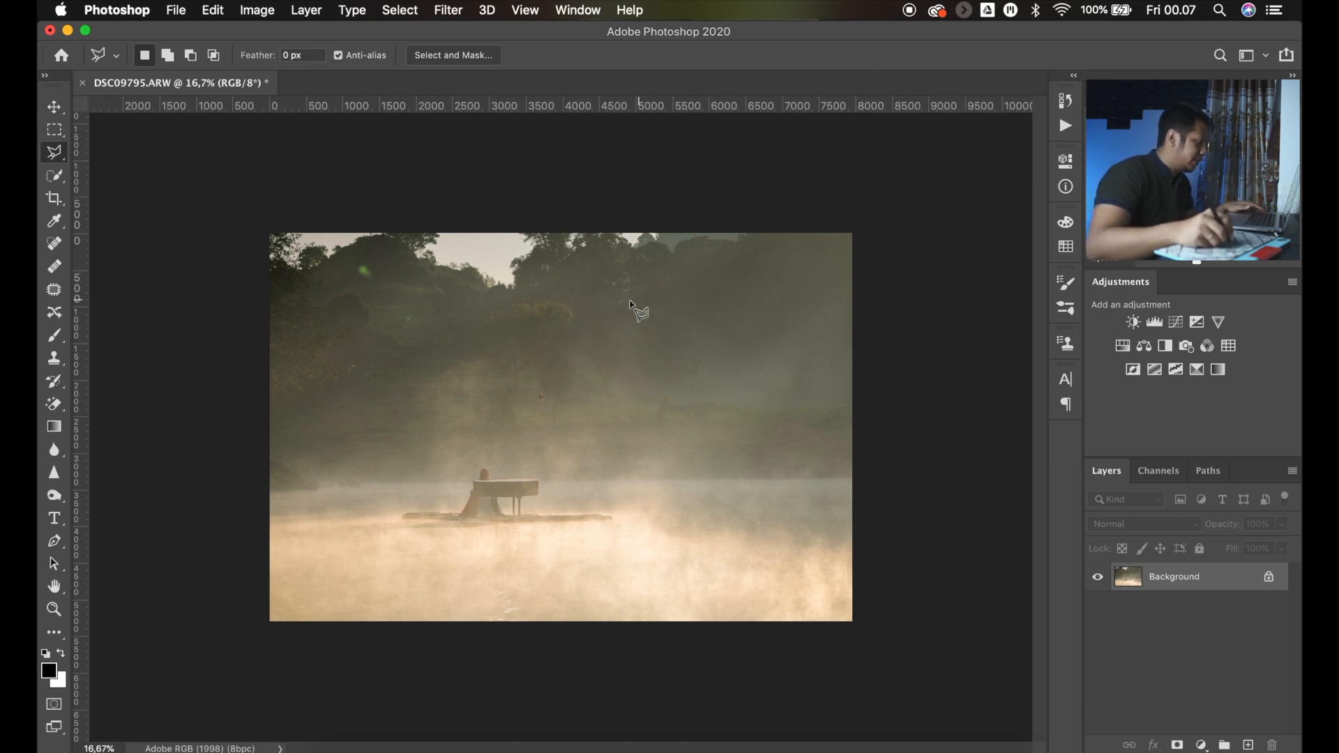
click(794, 225)
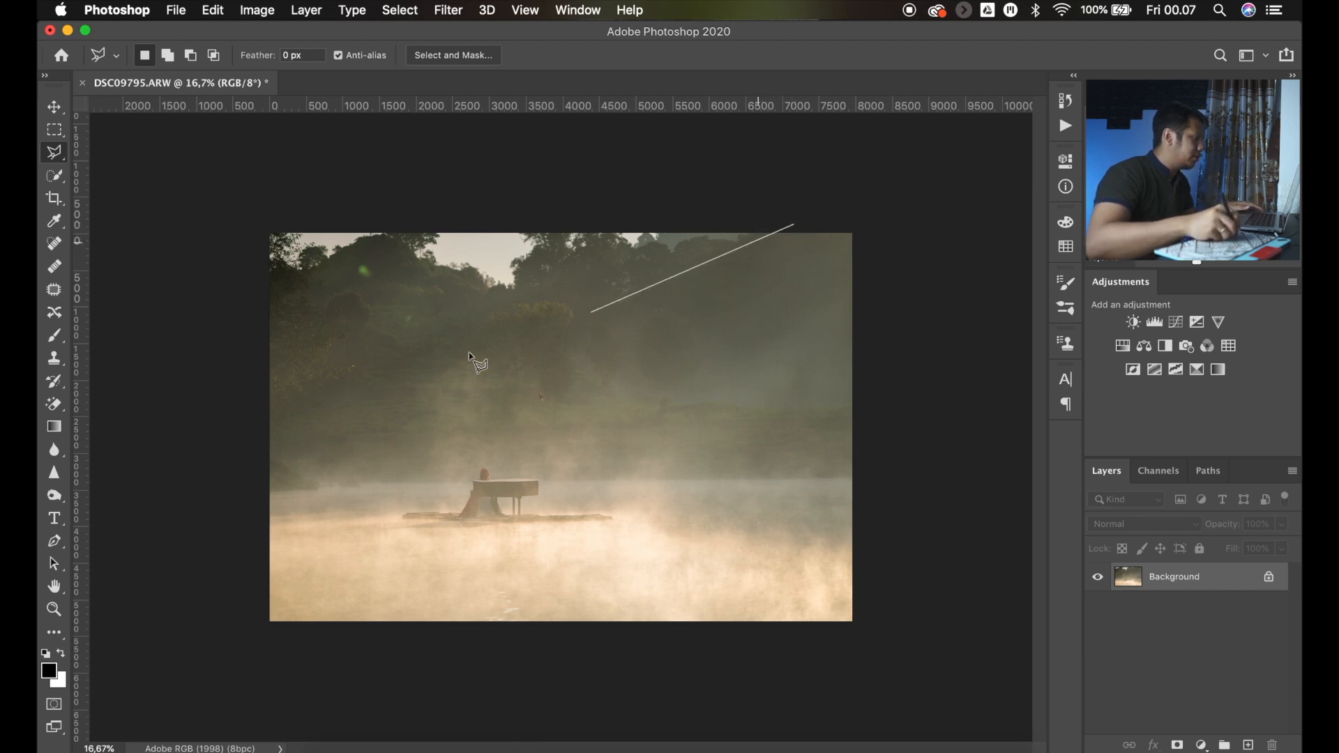
click(329, 472)
click(281, 468)
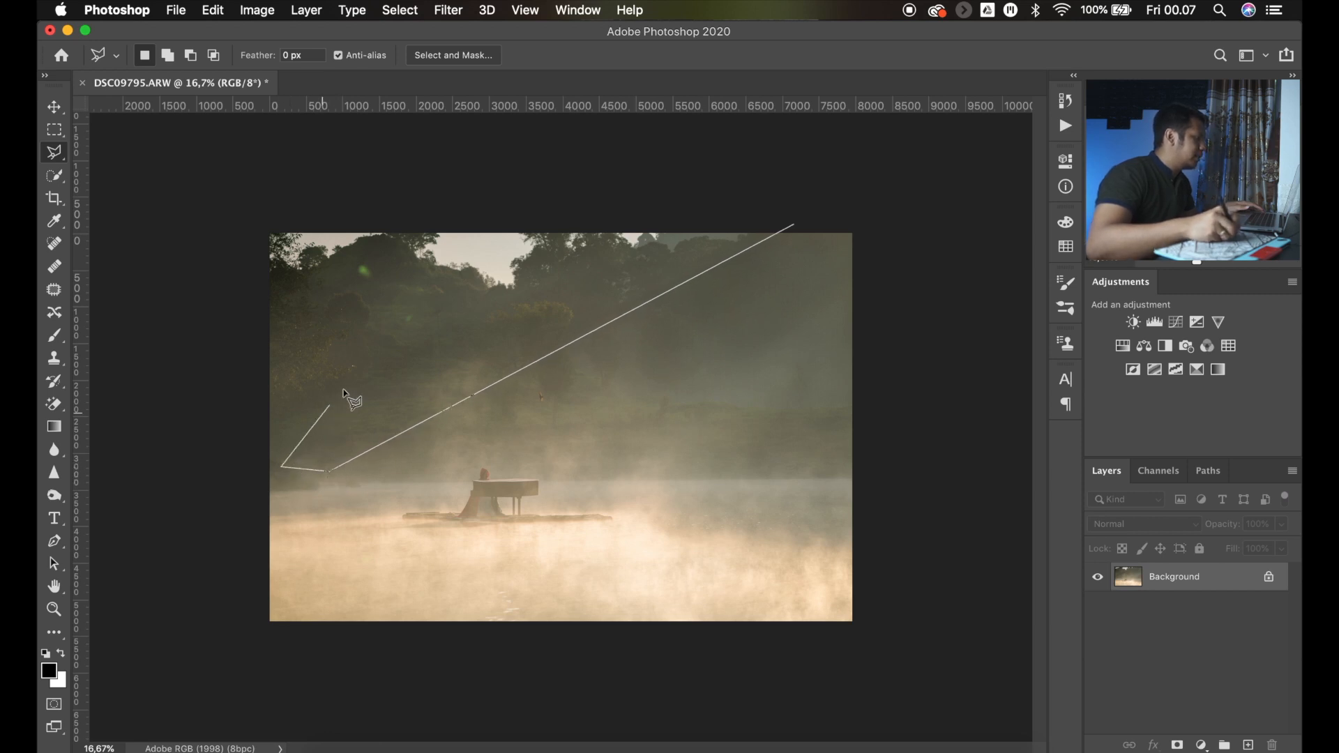
click(784, 223)
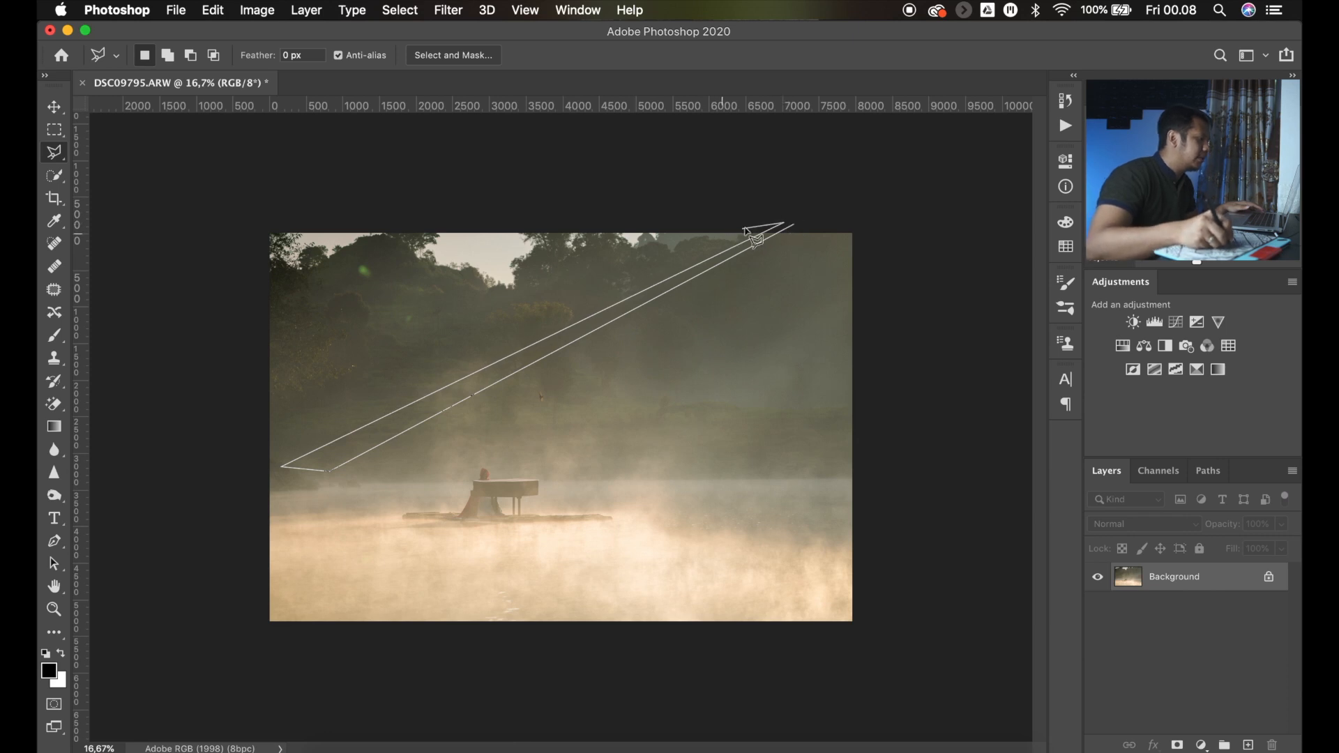
Extend the Polygonal Lasso outline with a wider diagonal ray above the first, running past the photo's left edge and back above its top
click(747, 224)
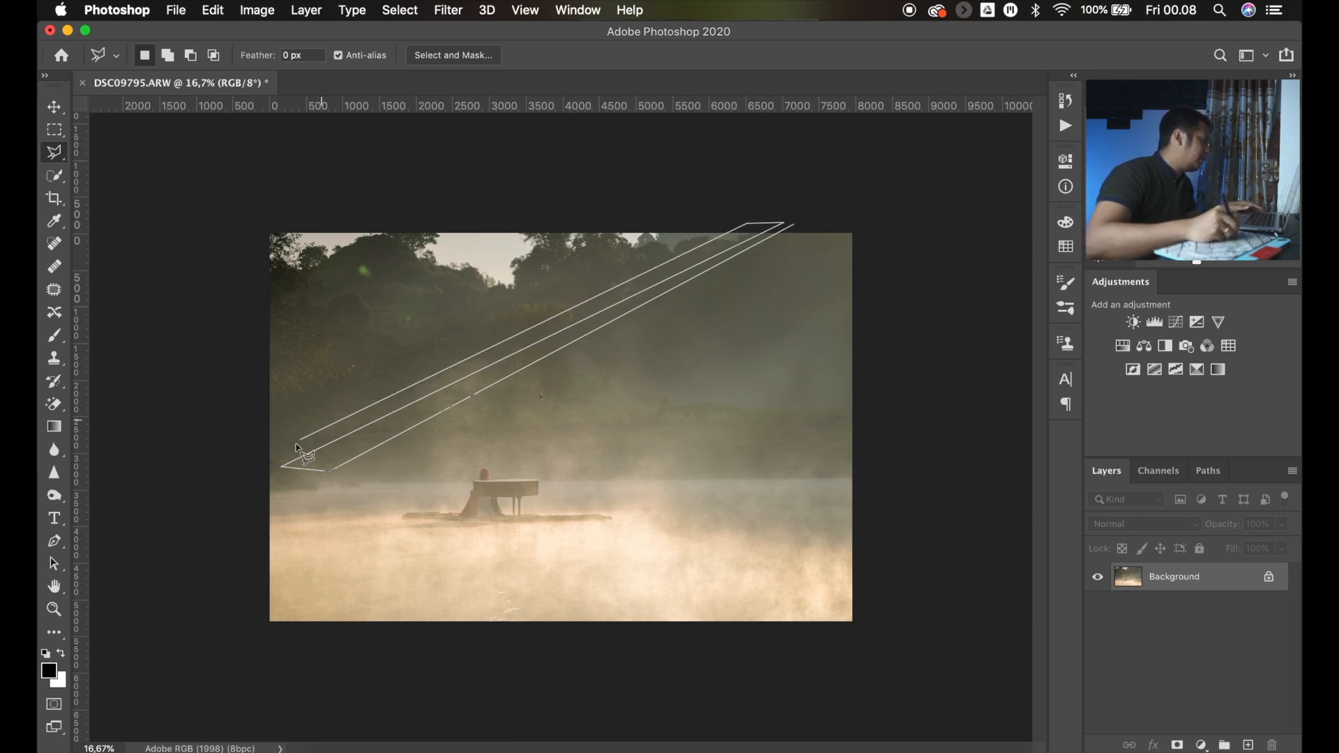
click(263, 470)
click(259, 424)
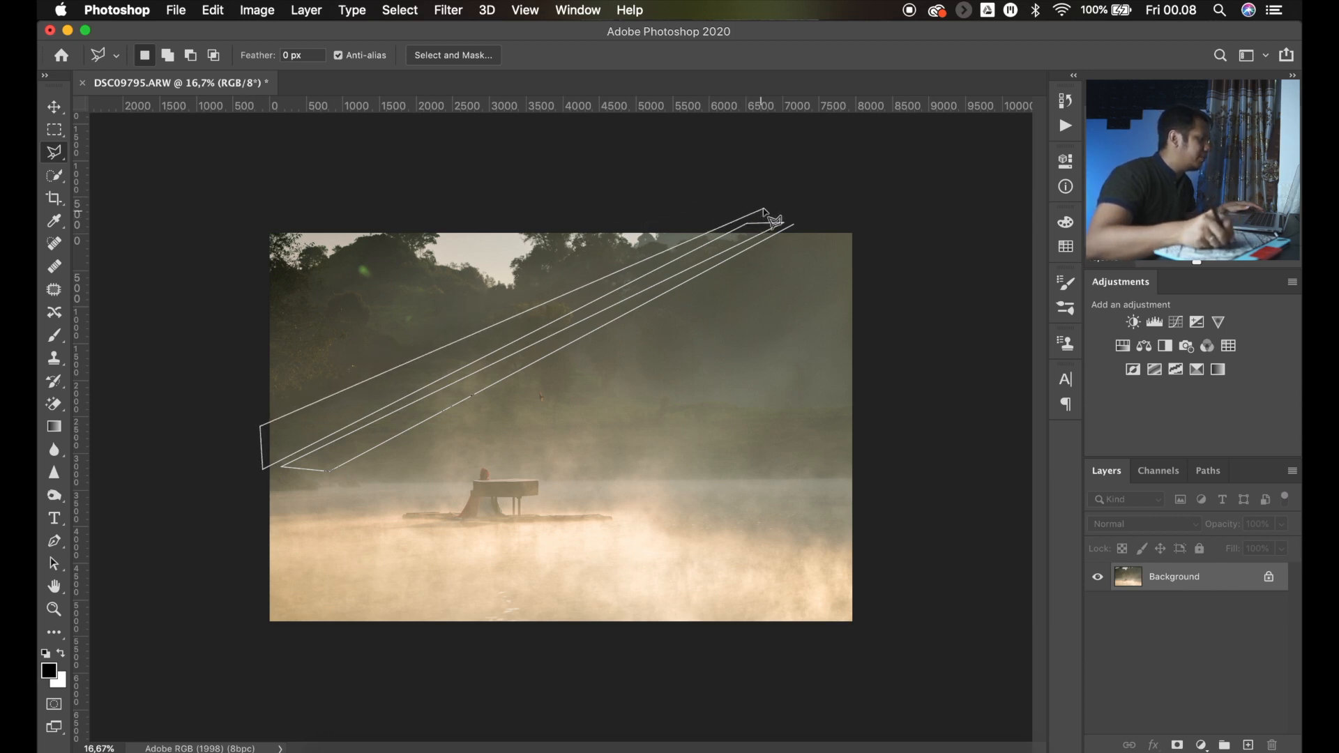
click(764, 210)
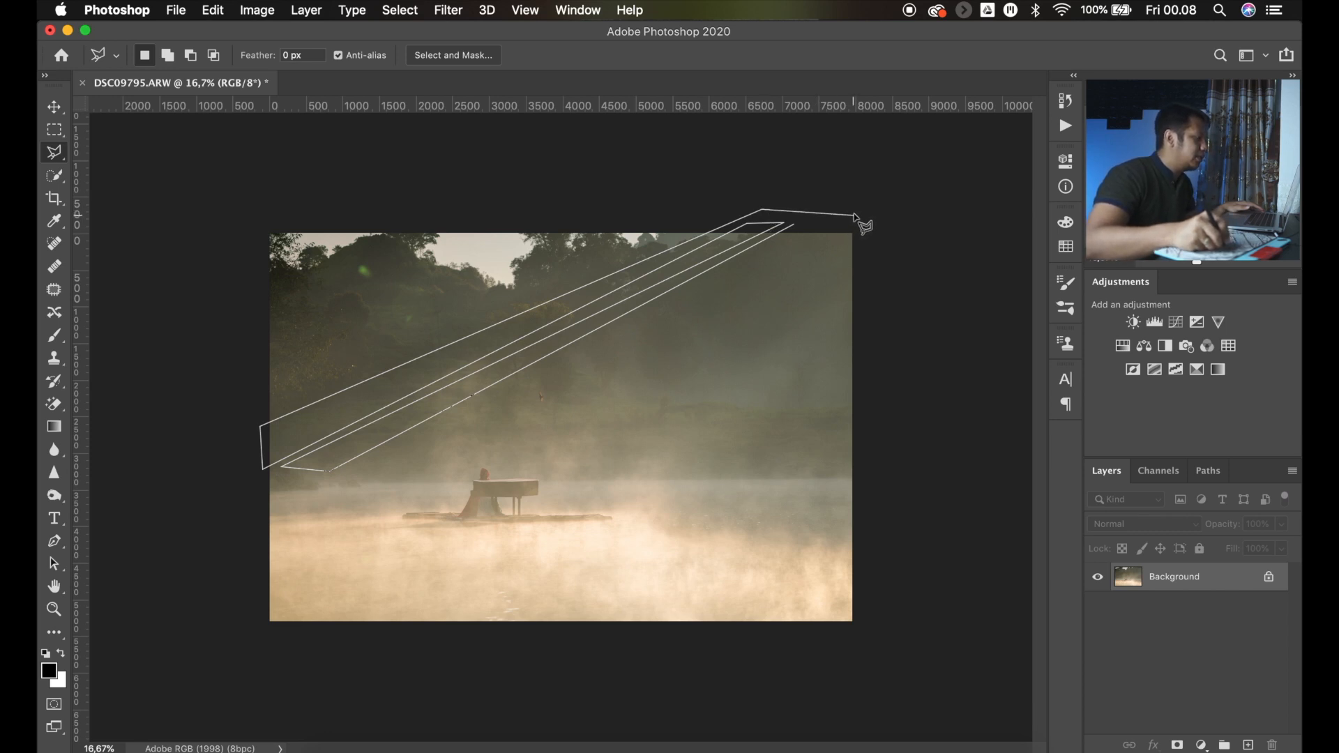
Outline a steeper ray from the photo's upper-right corner down to the far shoreline and back, and close the selection
click(883, 217)
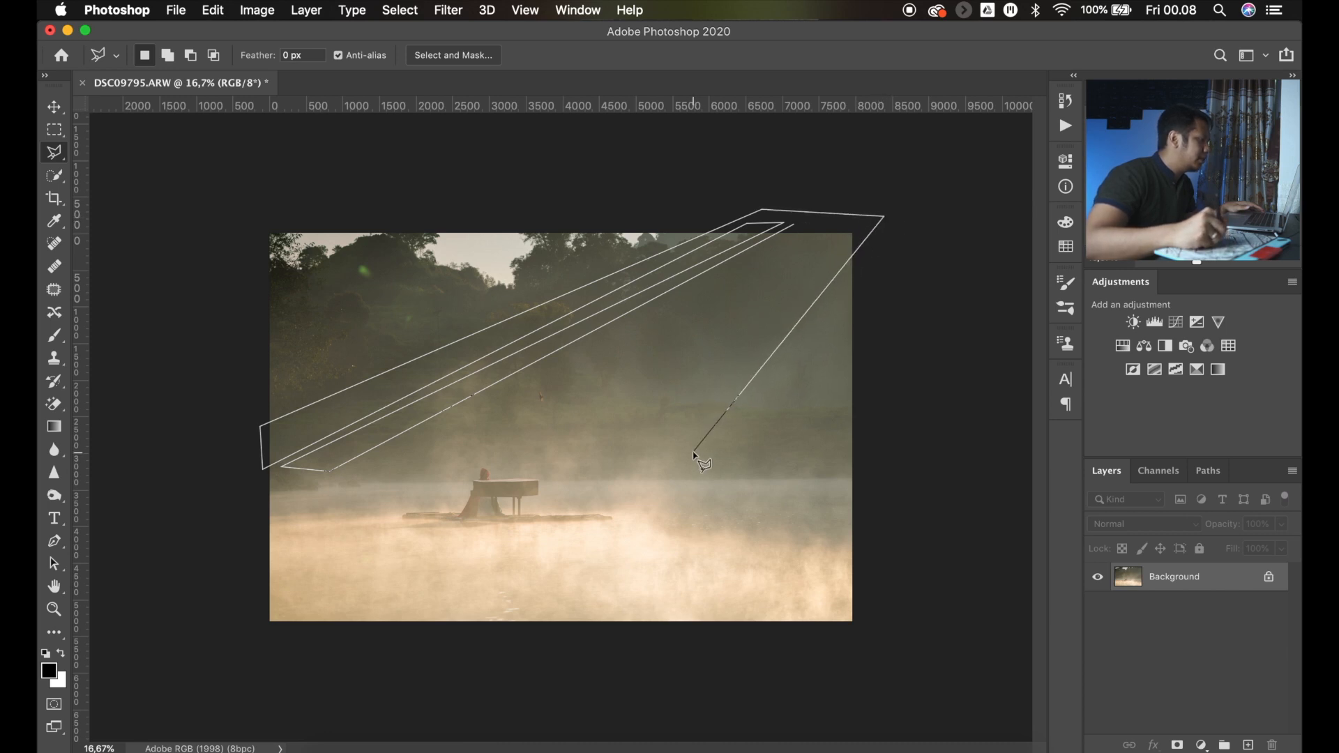
click(616, 445)
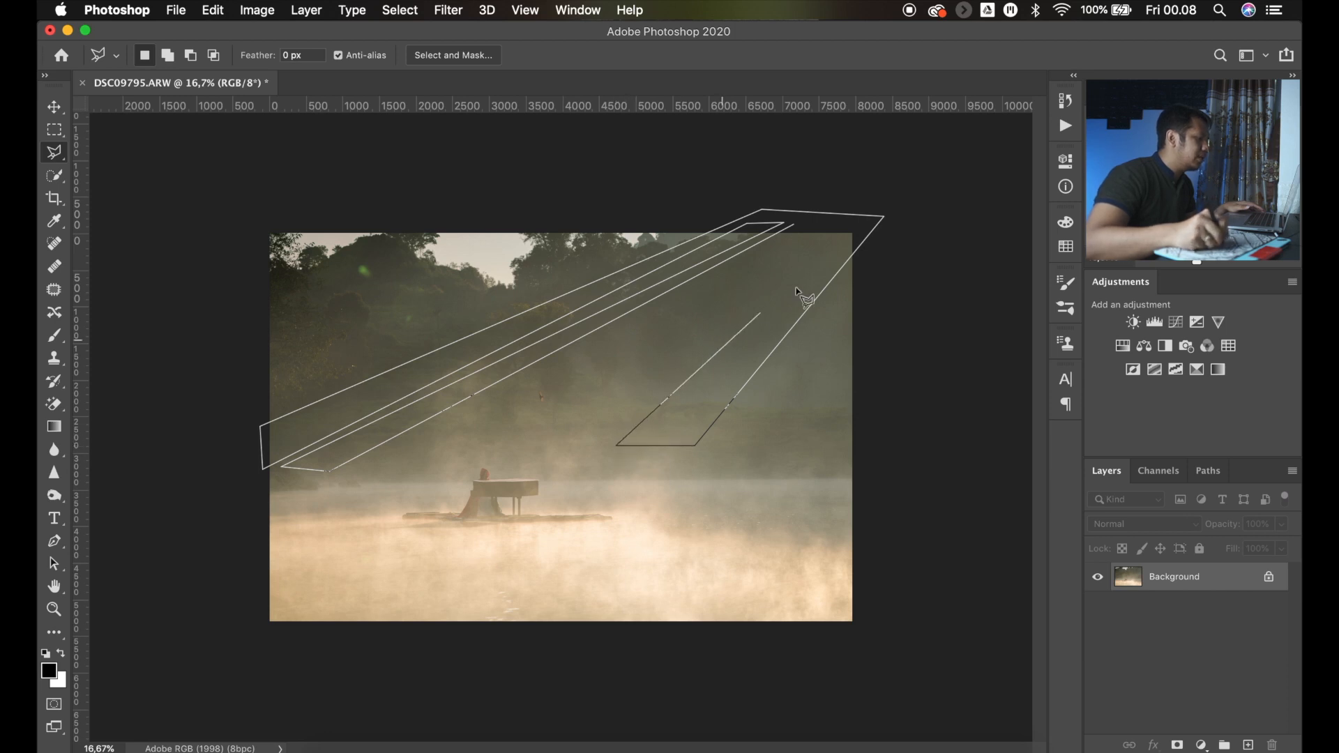
click(859, 227)
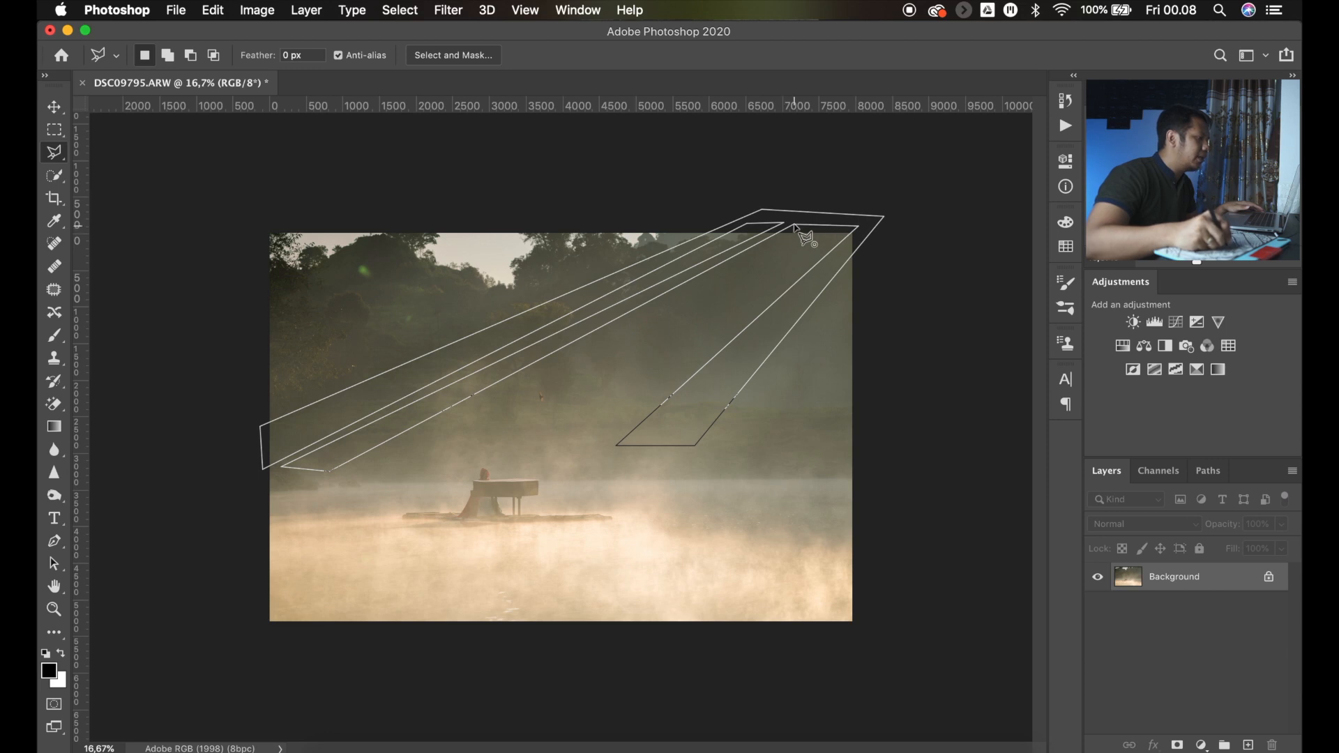
double_click(802, 240)
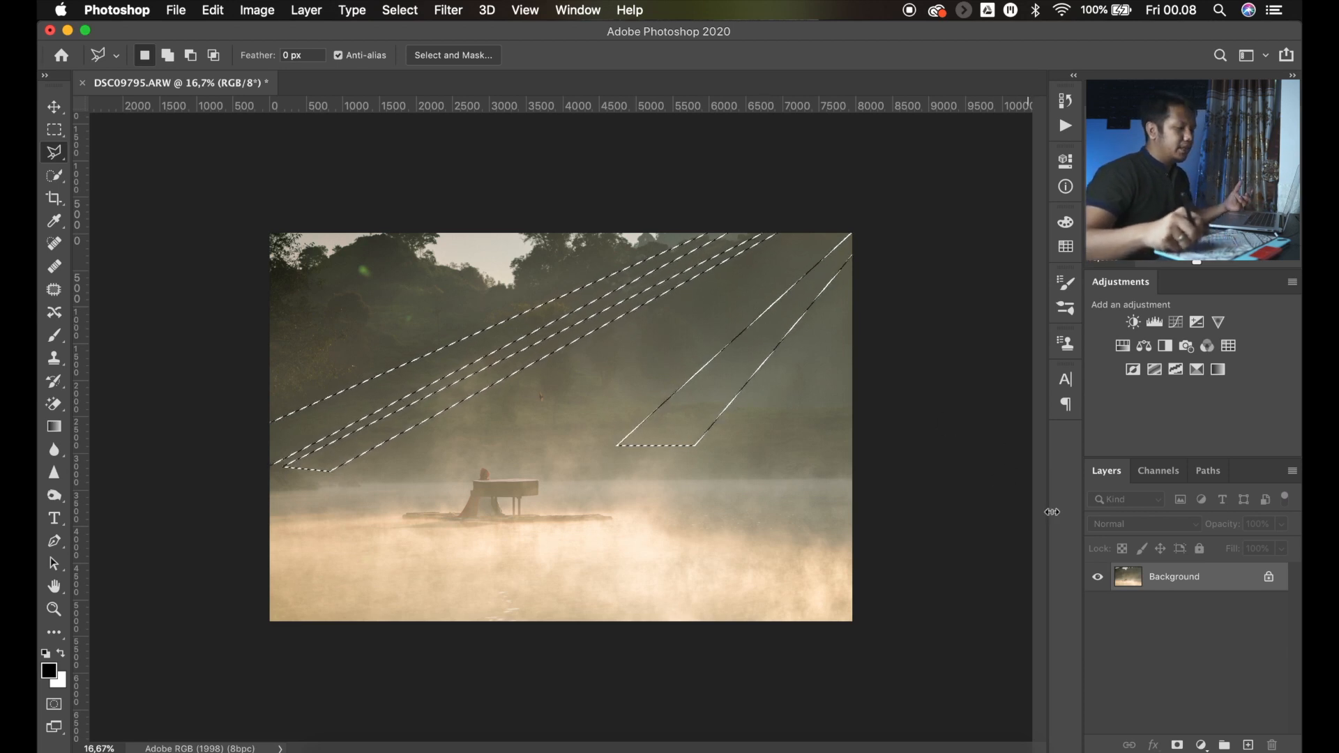
Add a Curves adjustment masked to the selected rays and brighten it with a point at Input 102, Output 158
click(1201, 745)
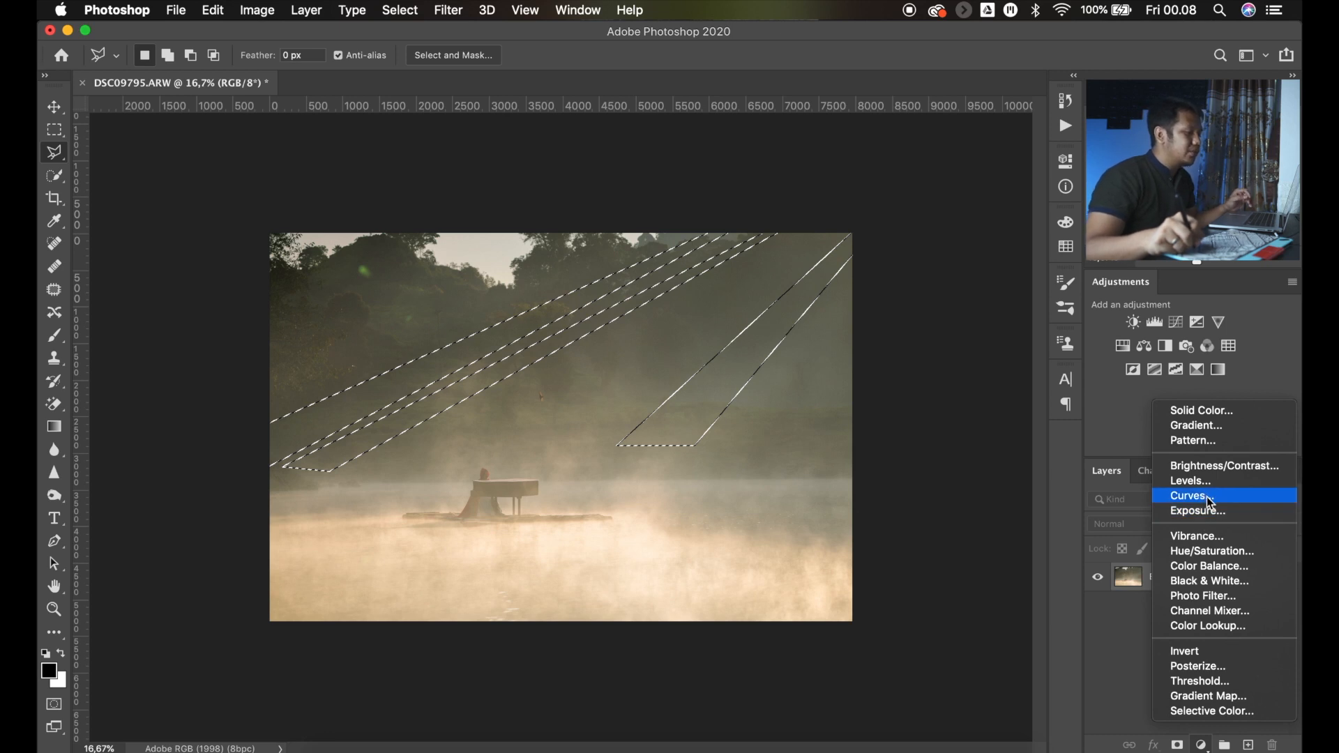
click(1162, 458)
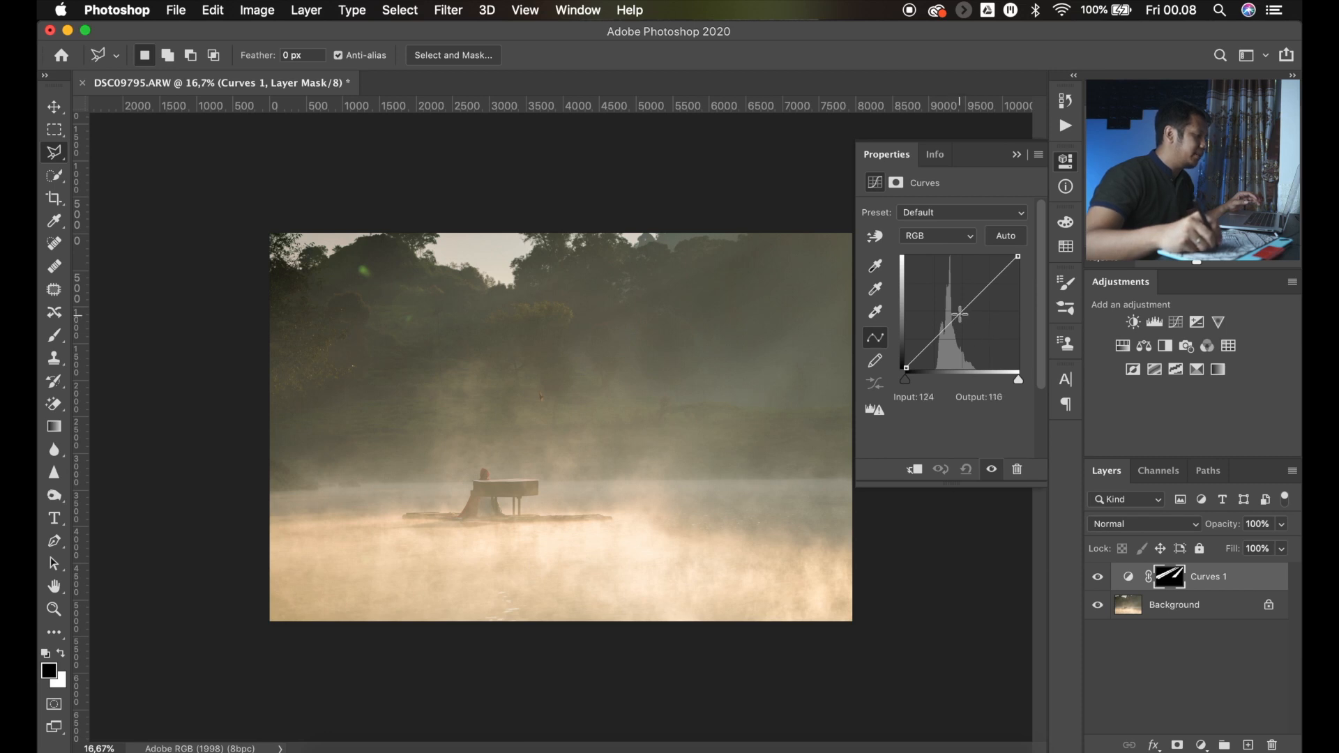
drag(953, 321, 950, 298)
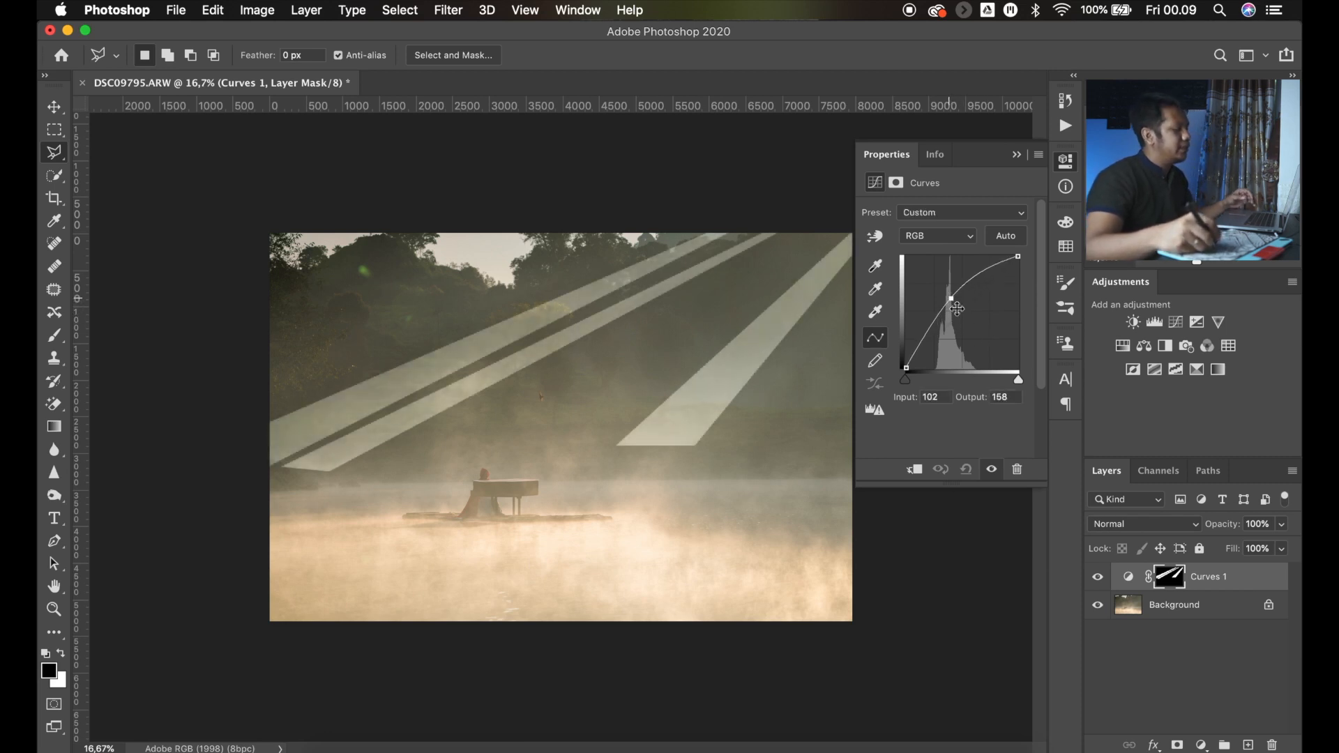
click(1066, 166)
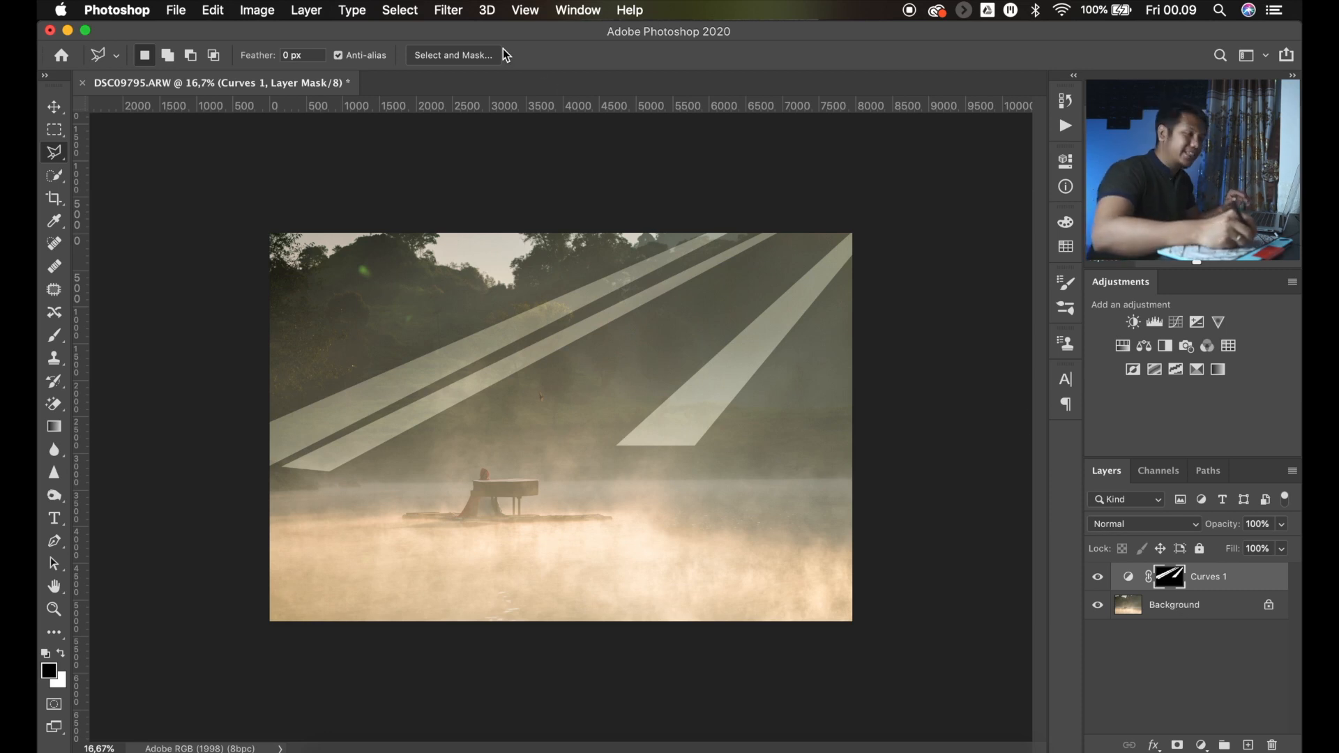
Soften the Curves layer mask with a Gaussian Blur of 106 pixels radius
click(454, 17)
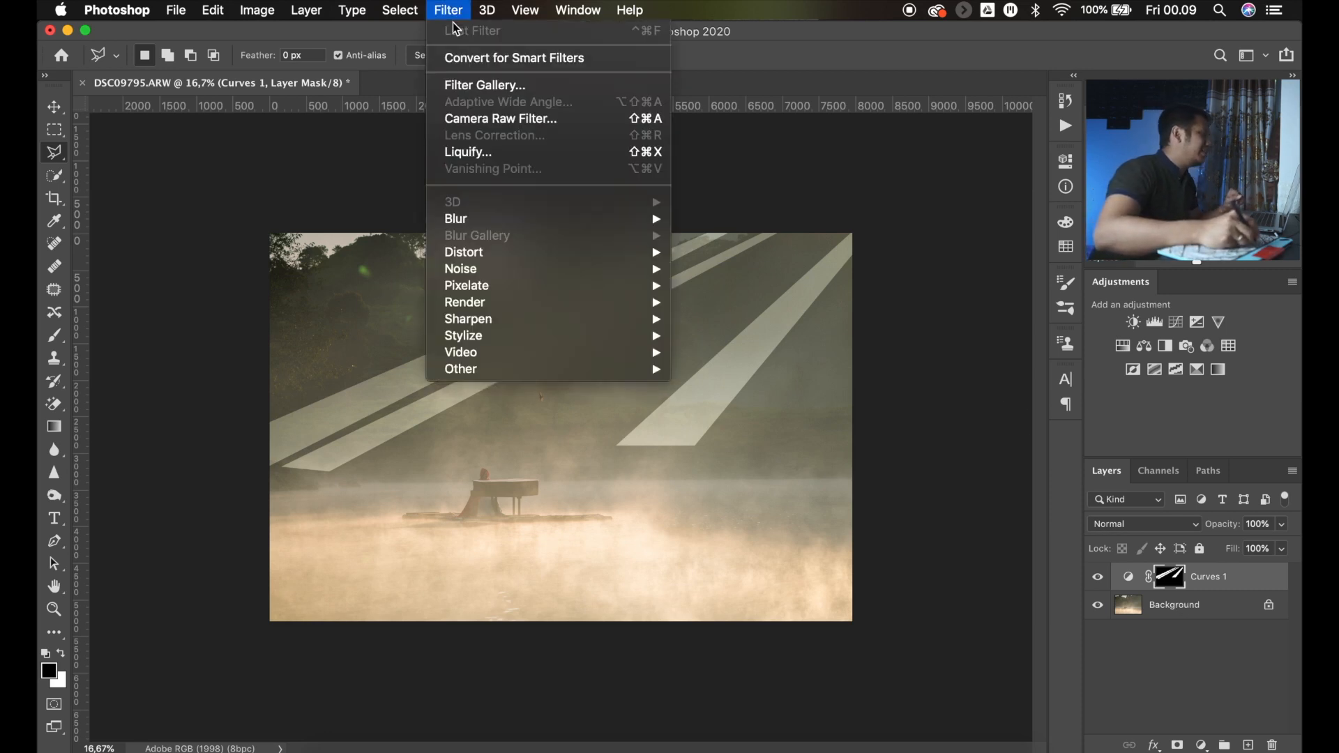
mouse_move(534, 224)
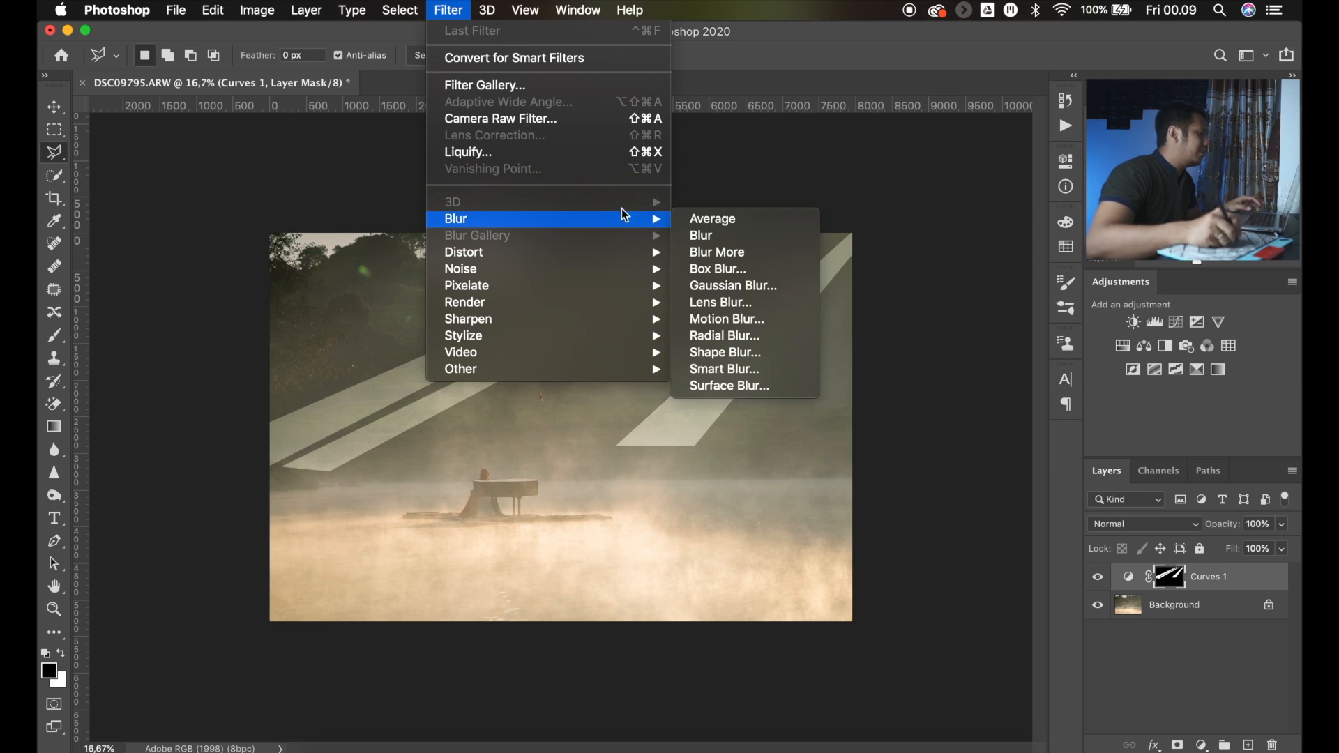
click(731, 285)
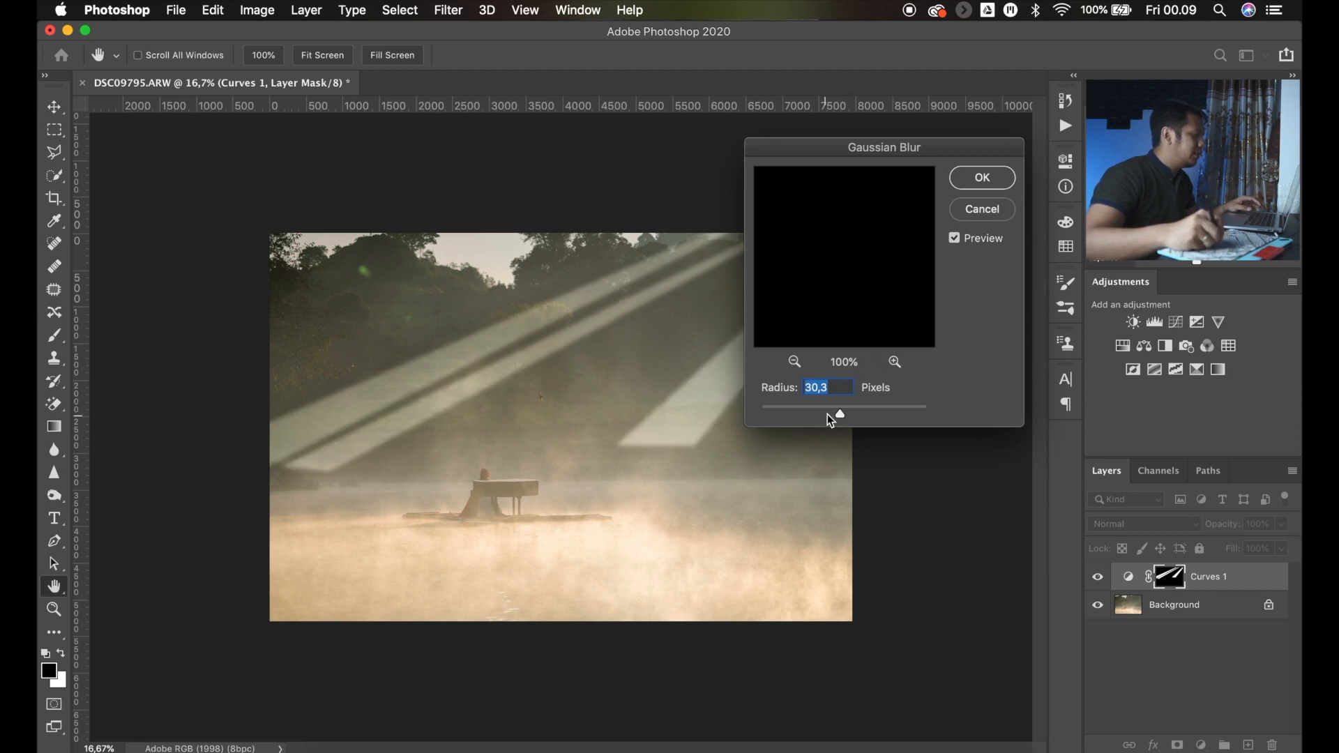
drag(858, 412, 871, 407)
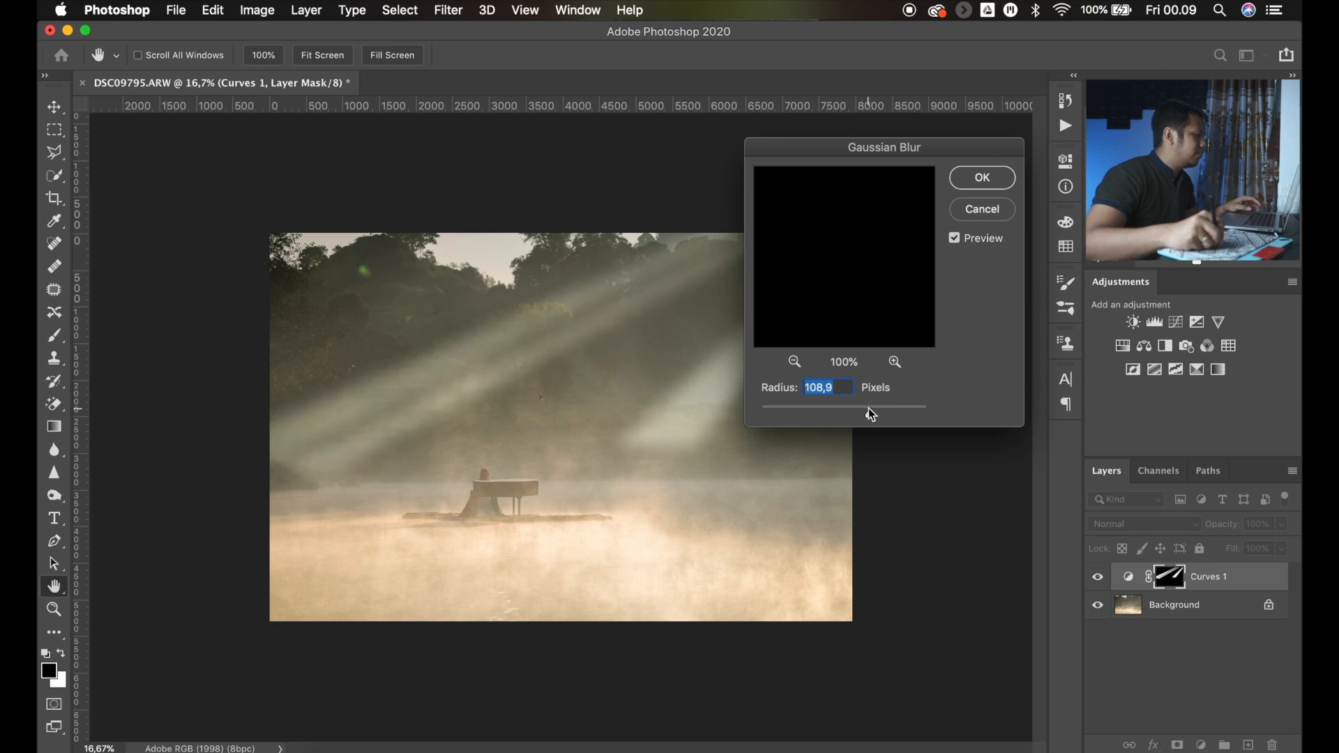
click(868, 409)
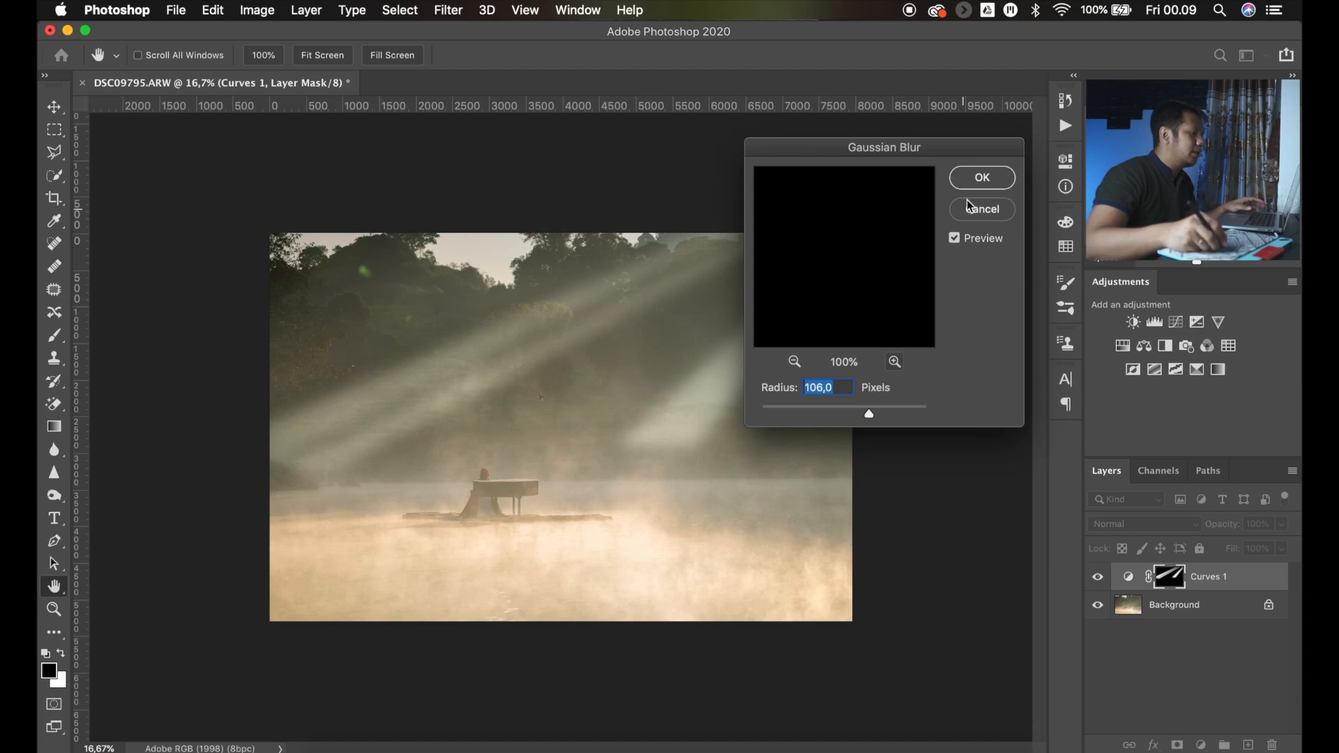
click(983, 178)
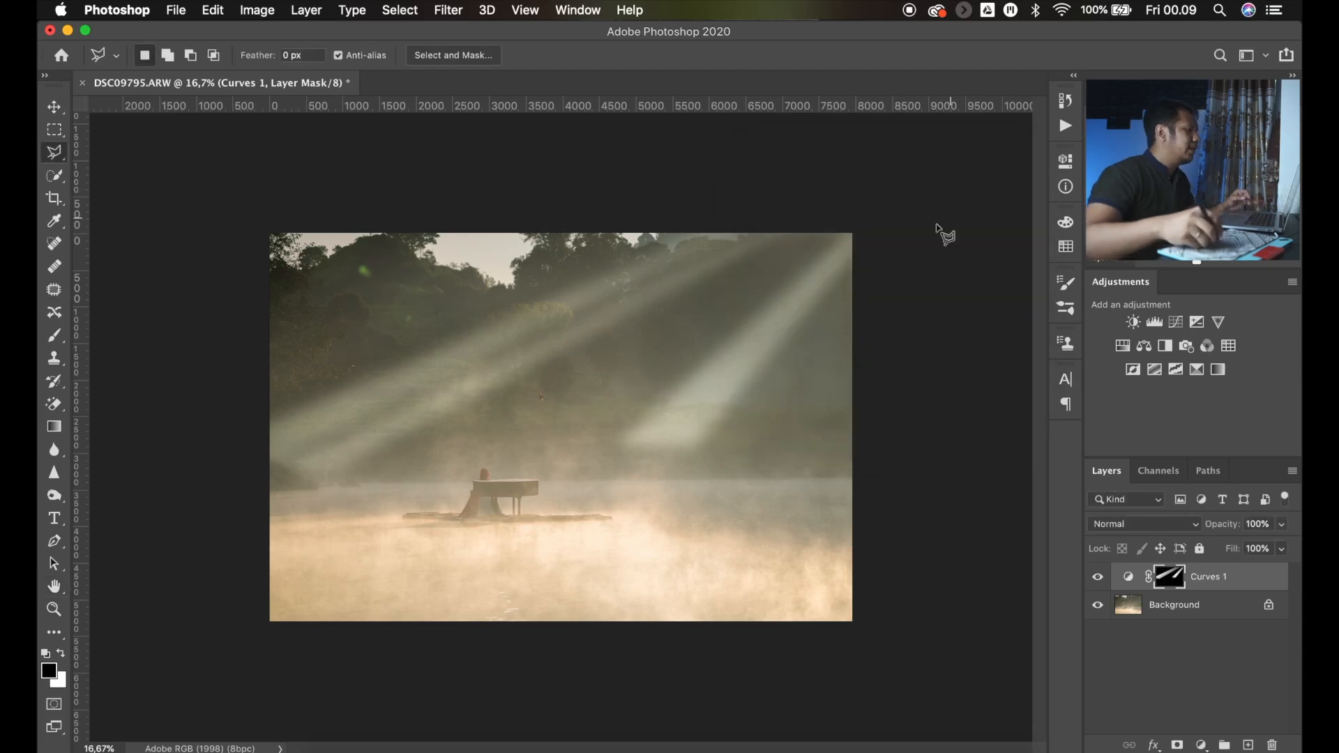
Tone down the rays by moving the Curves point to Input 110, Output 148
double_click(1130, 578)
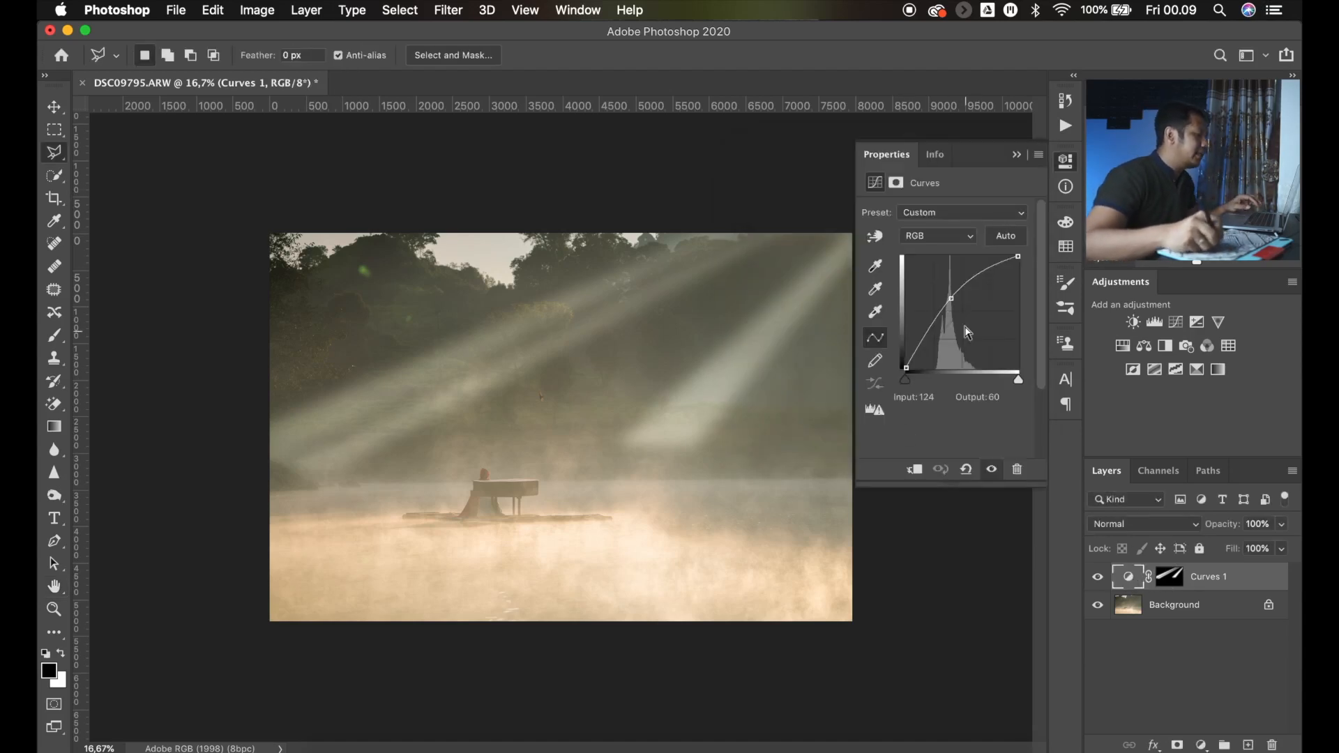
drag(956, 298, 959, 302)
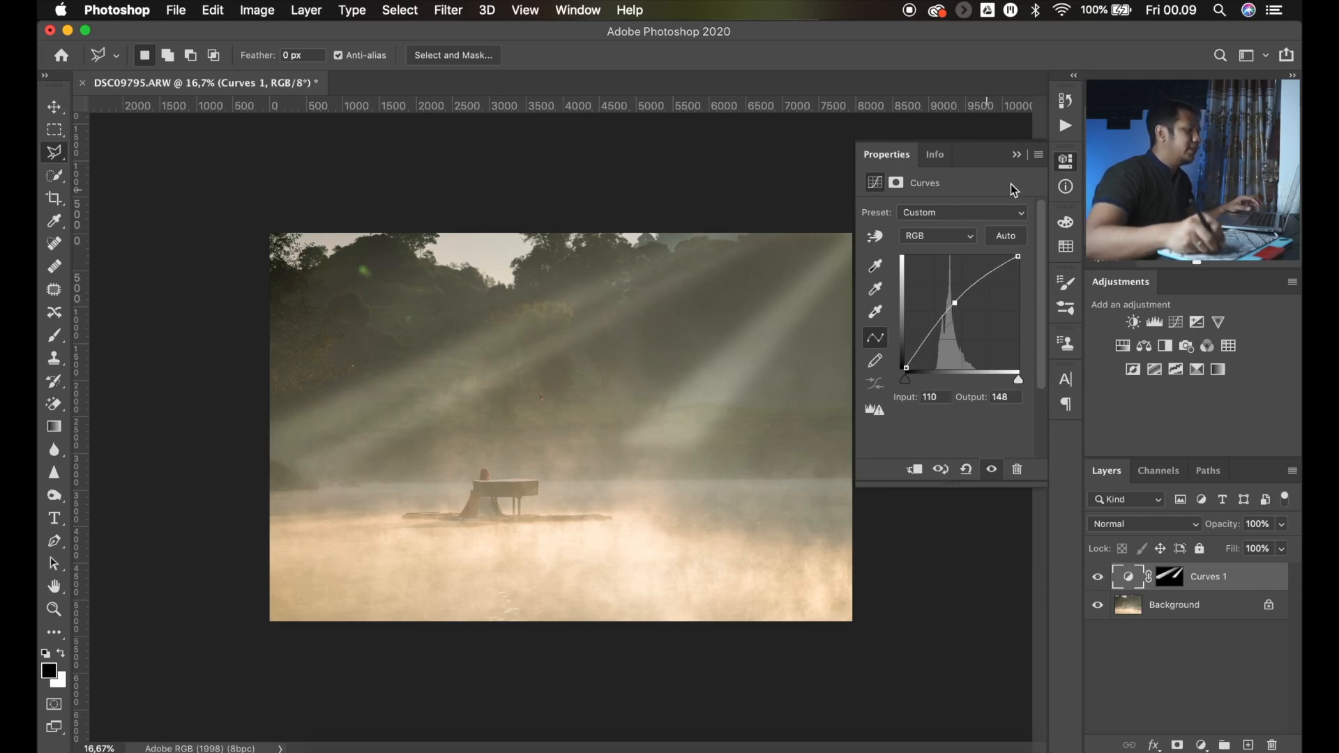
click(1067, 163)
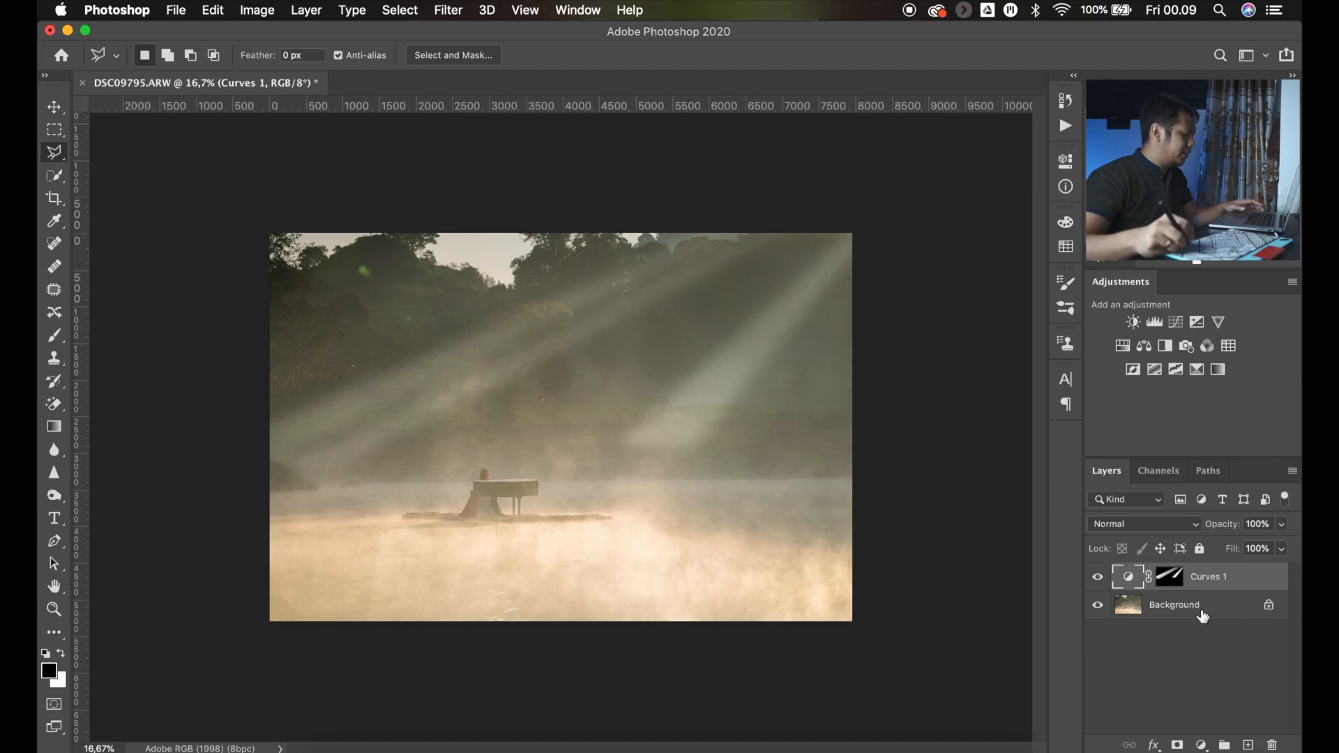
Target the Curves layer mask with the Brush, undo the trial stroke and enlarge the brush to 1300 px
key(b)
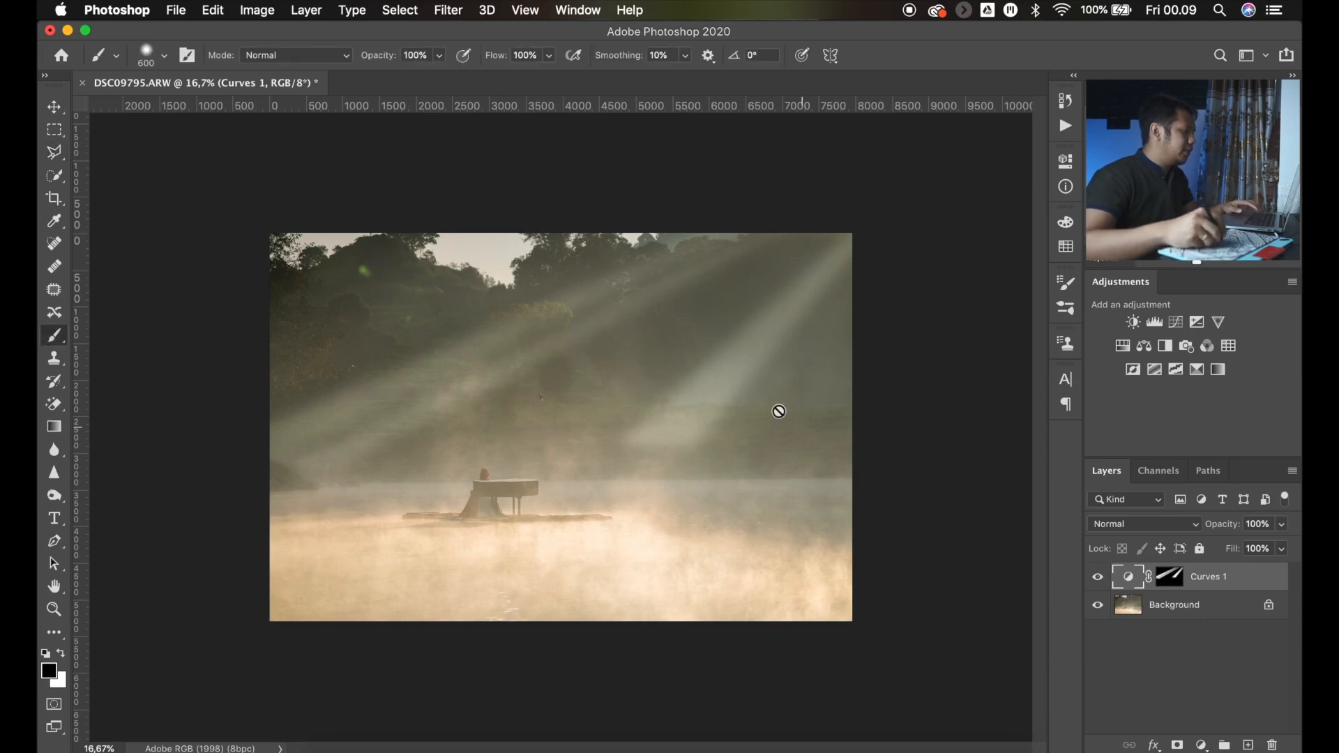
click(1179, 580)
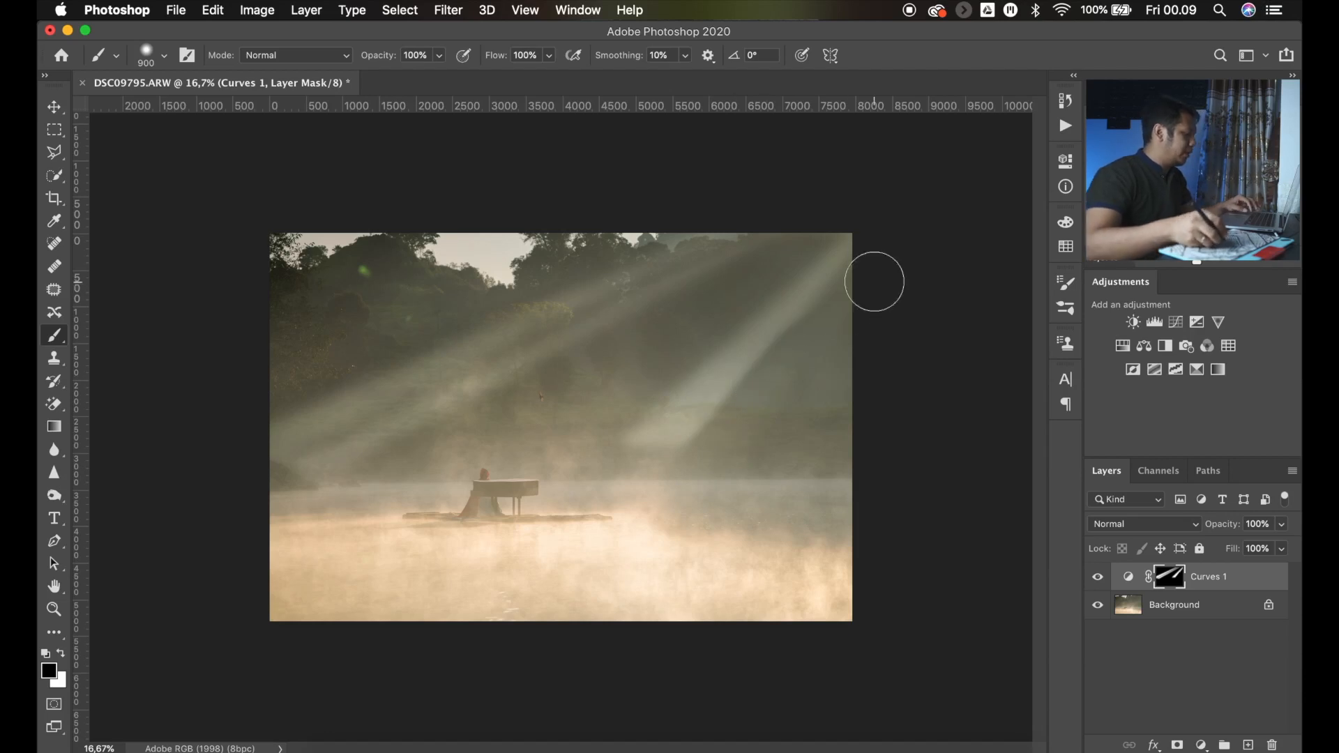
key(super+z)
key(])
key(bracketright)
key(bracketright)
key(bracketright)
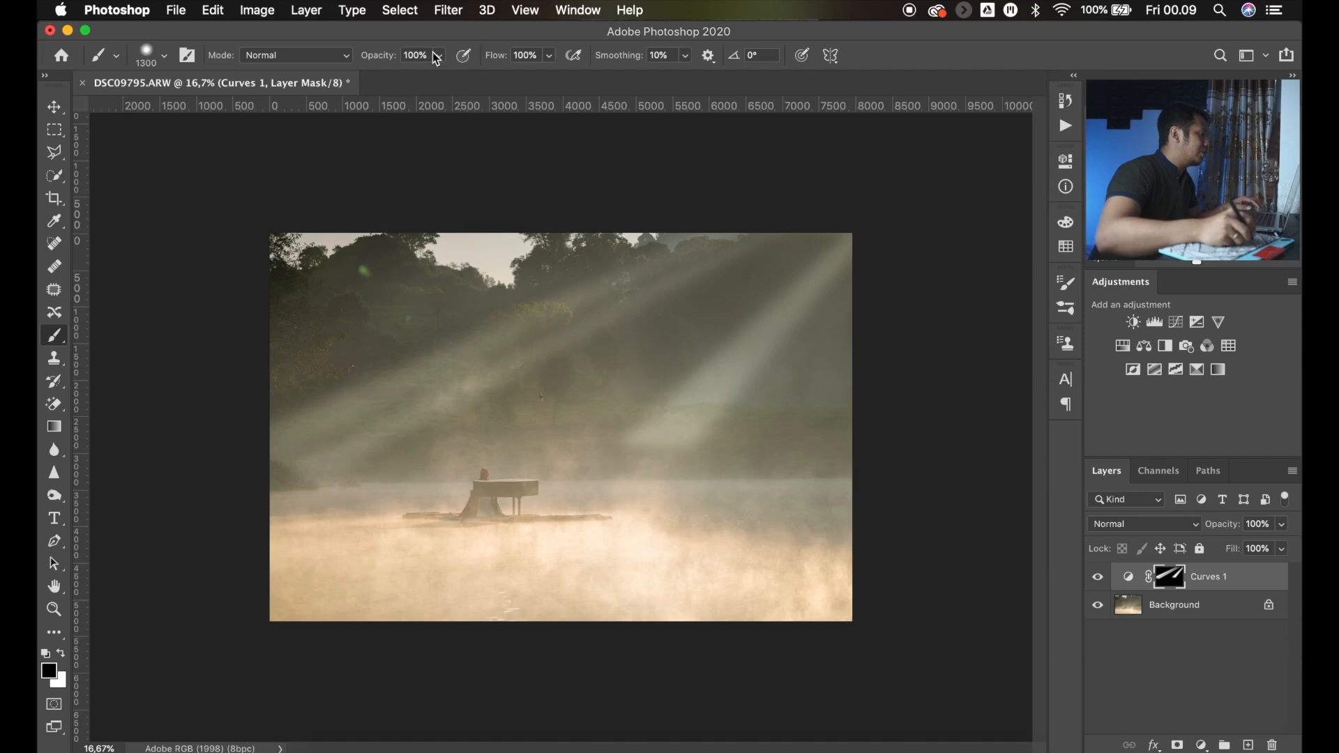
Try painting black on the mask beside the steep right-hand ray with the brush at 100% hardness
click(685, 57)
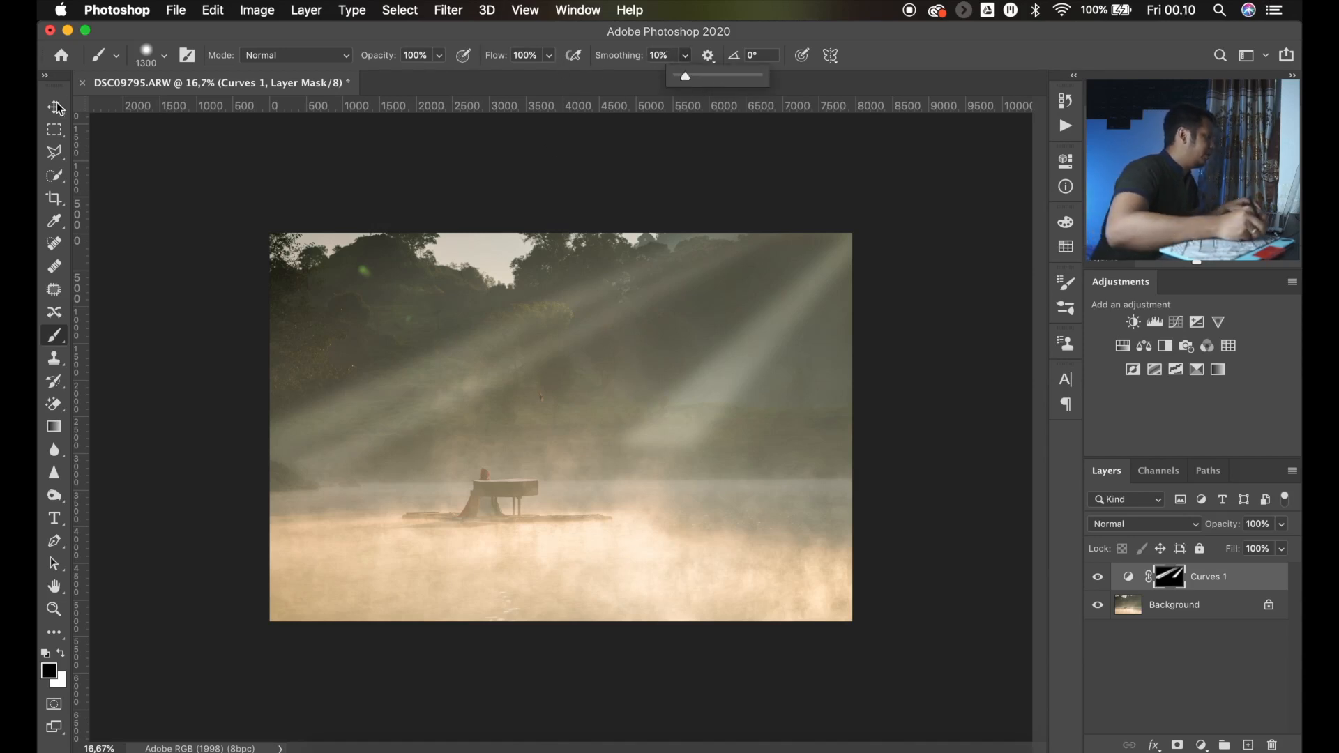
click(146, 57)
click(147, 56)
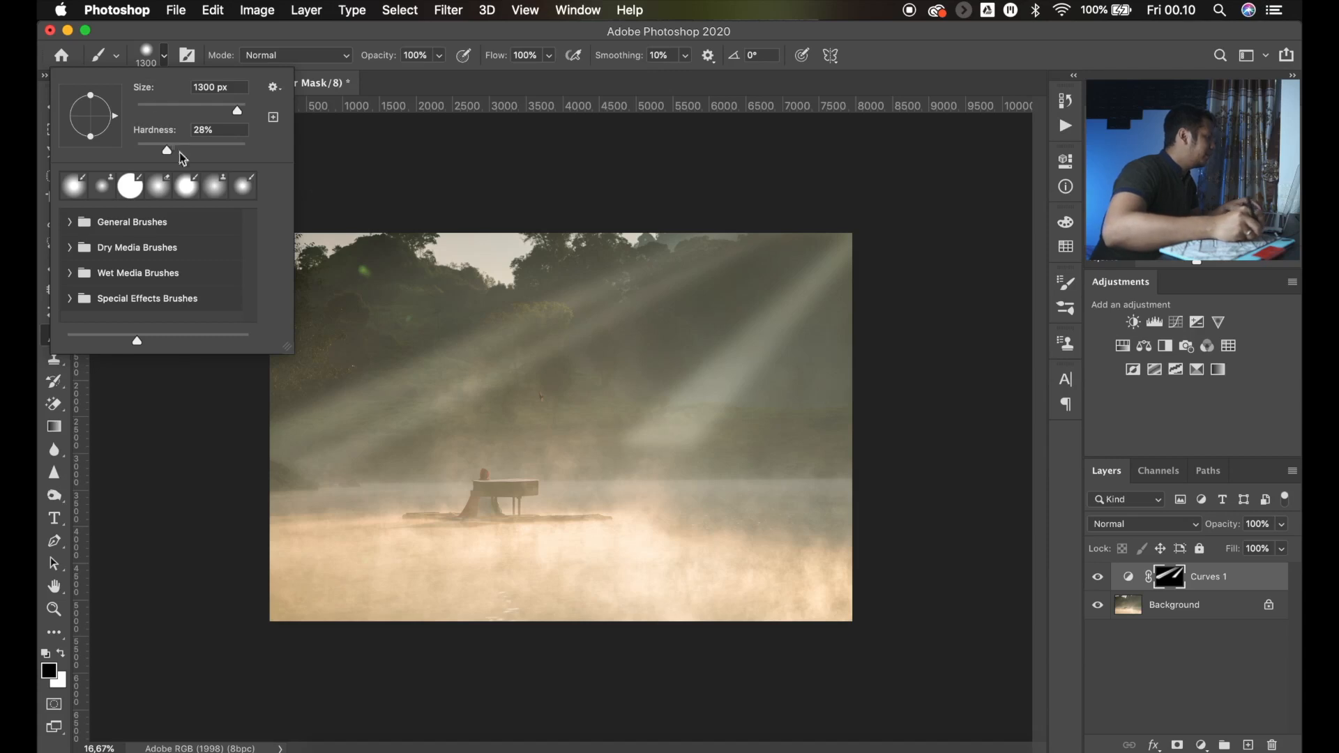
drag(187, 149, 233, 150)
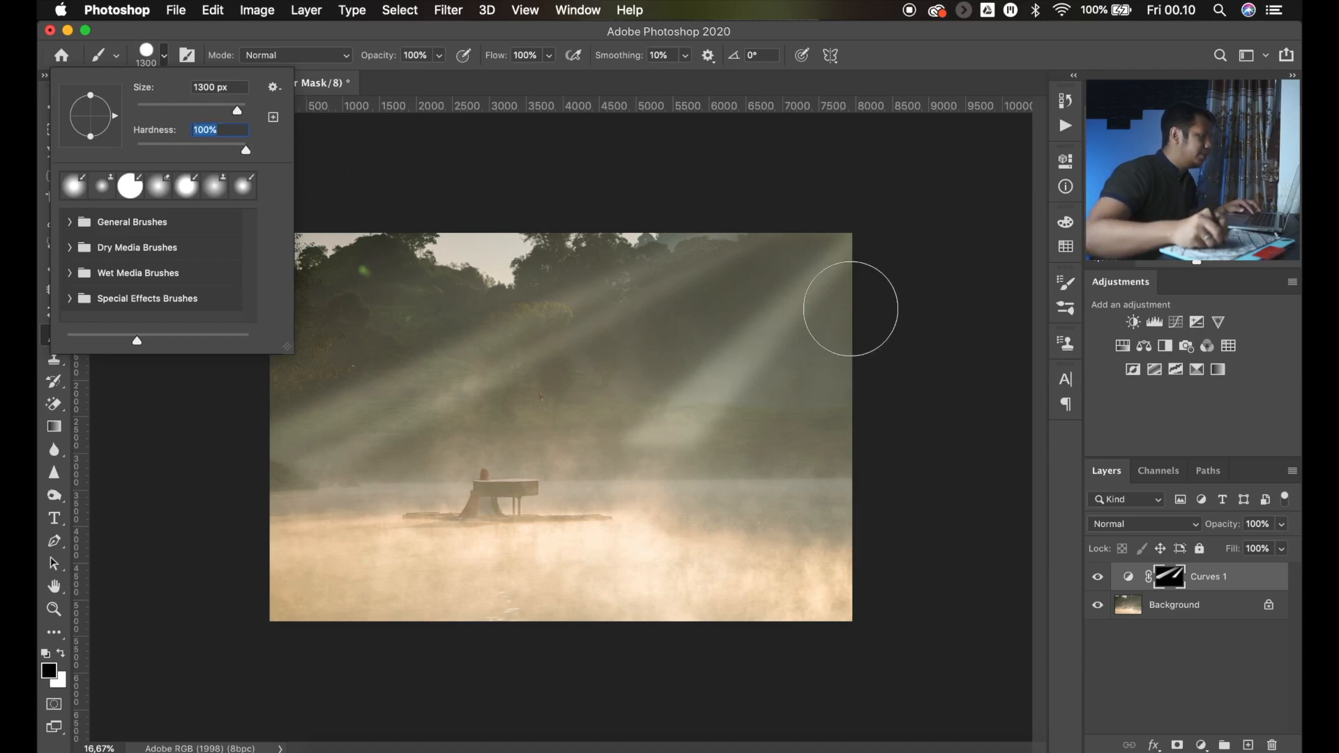
click(874, 299)
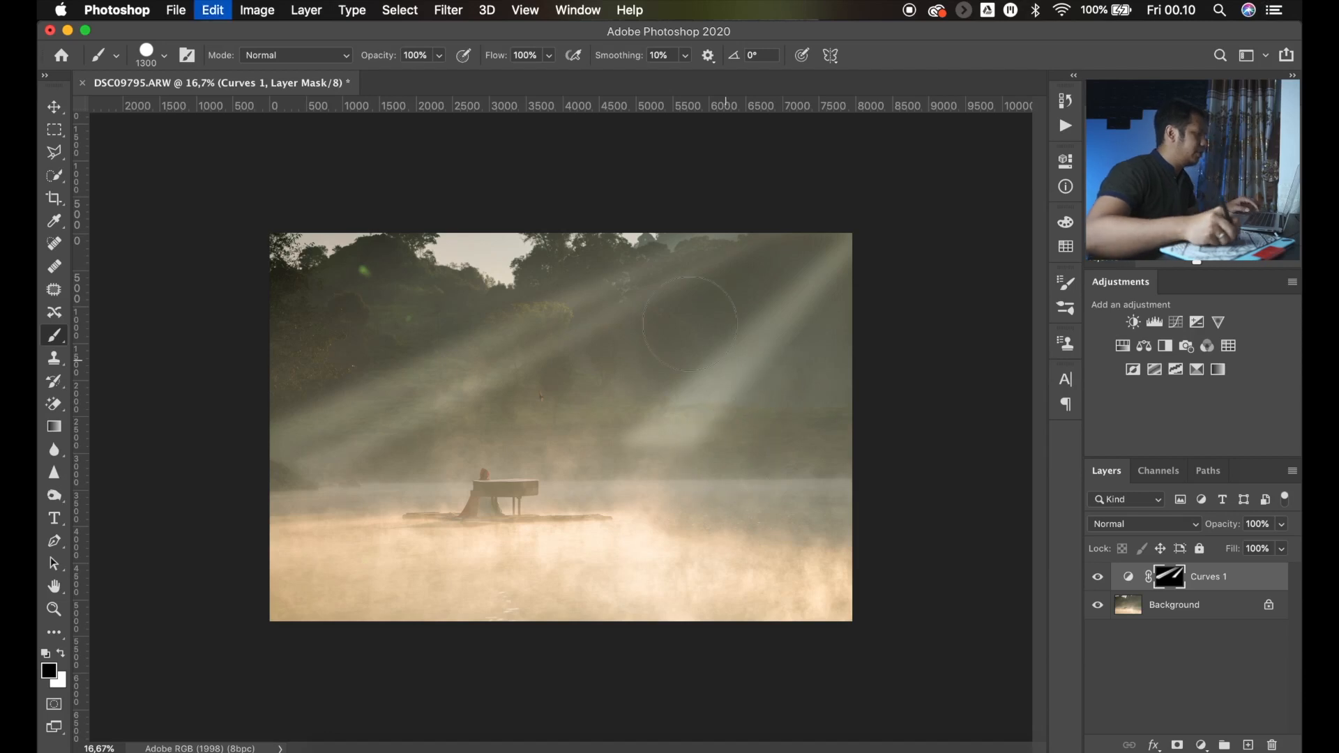
Set the brush hardness to 4% and its smoothing to 84%
click(156, 63)
click(189, 150)
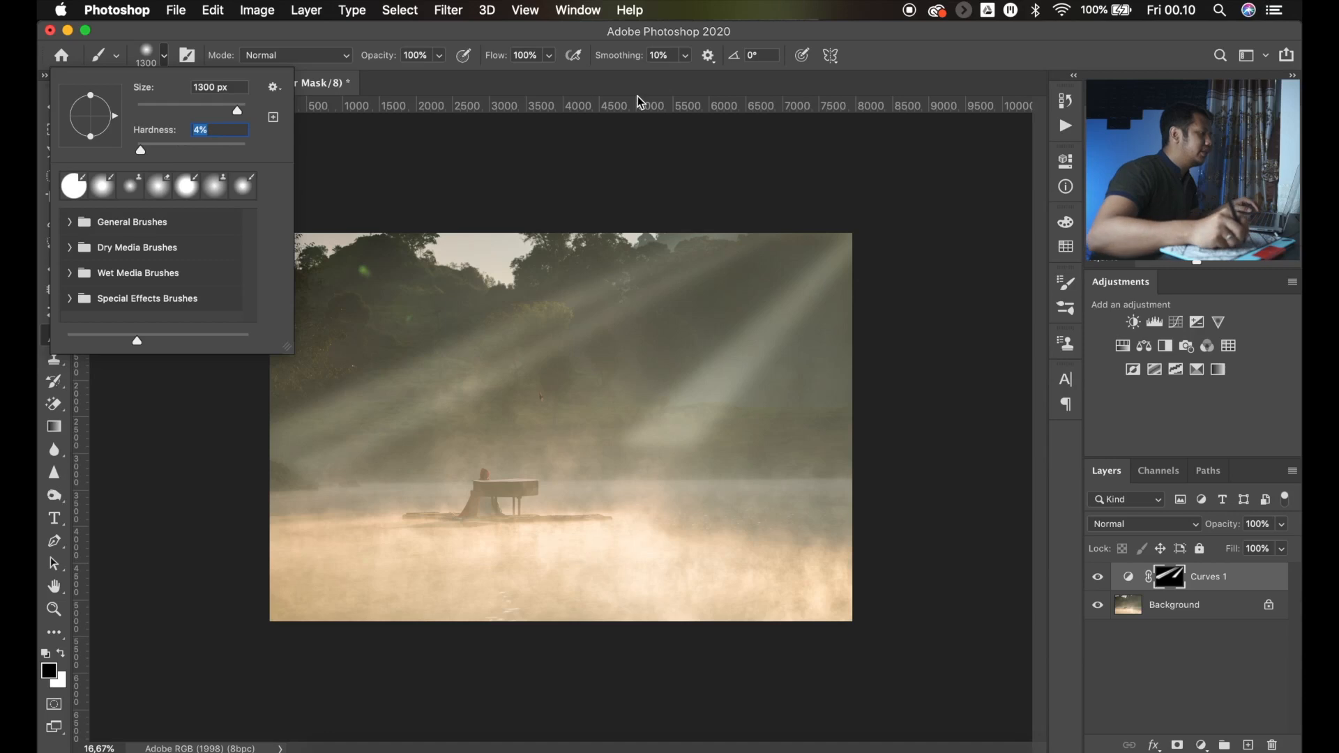
click(687, 83)
click(690, 63)
drag(680, 83, 744, 77)
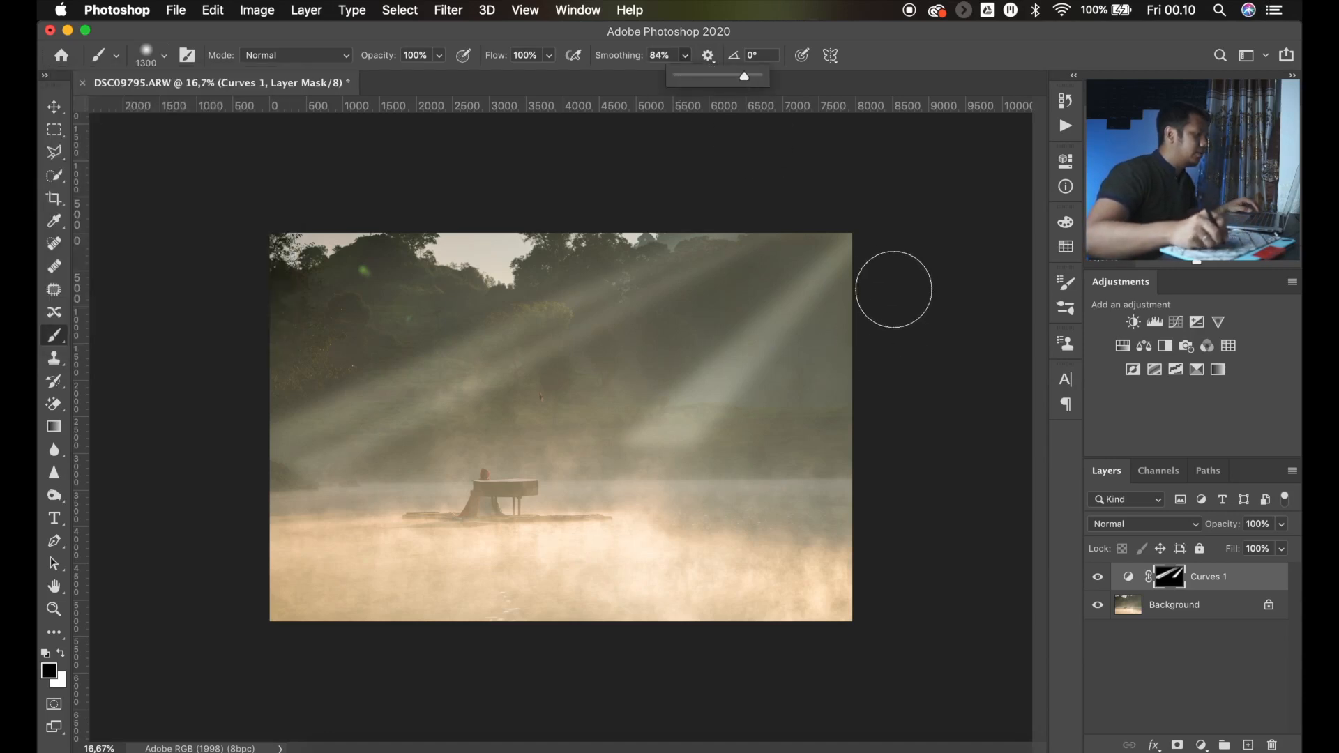
Paint black on the mask to trim the right-hand ray's outer edge, and set the Curves layer's opacity to 67%
click(882, 275)
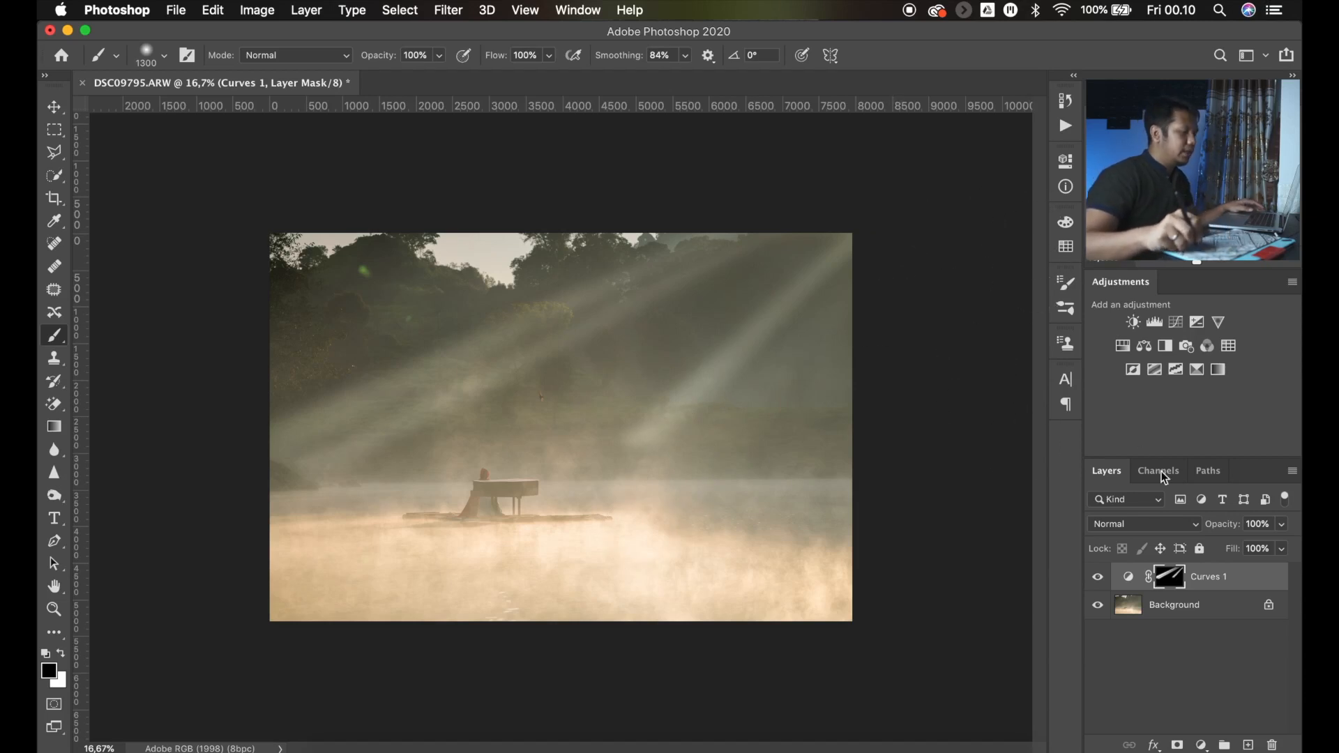
click(1282, 525)
click(1256, 545)
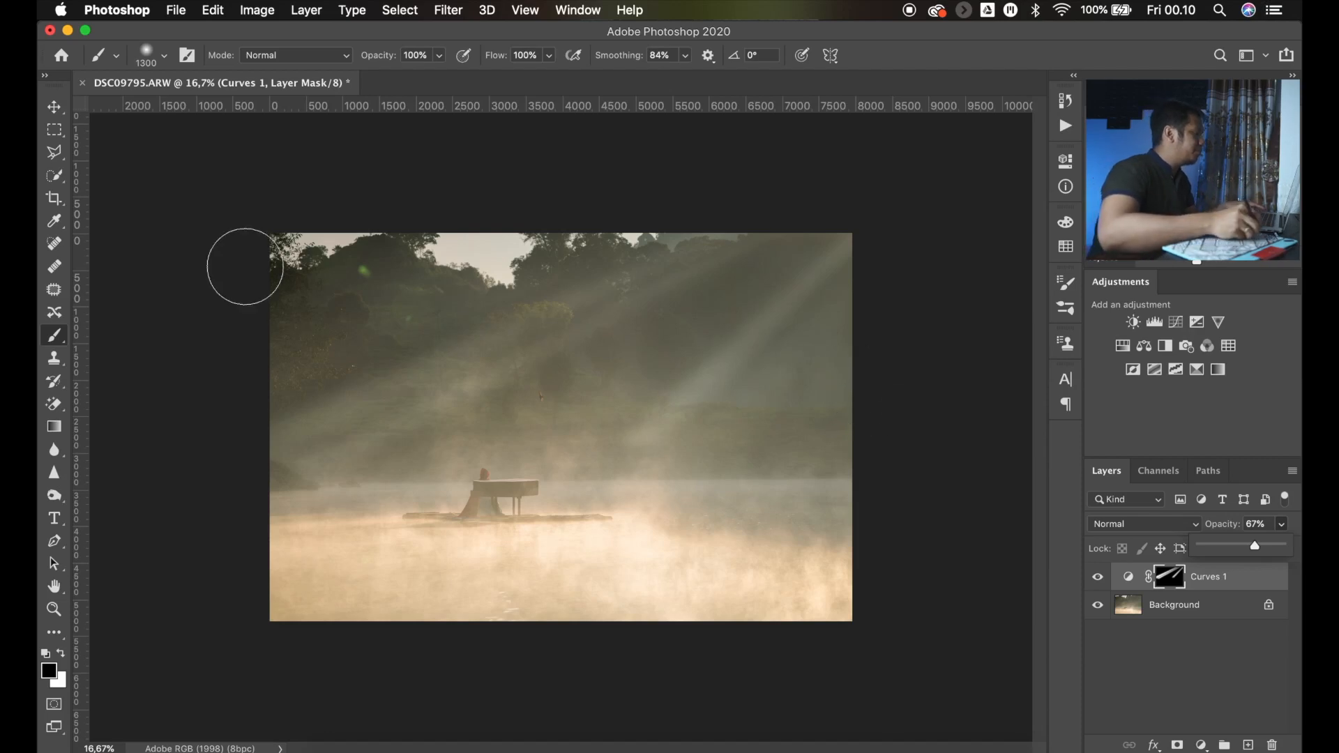
Select two diagonal ray shapes with the Polygonal Lasso: a wide band across the left hillside and a narrow strip down the right side
click(57, 155)
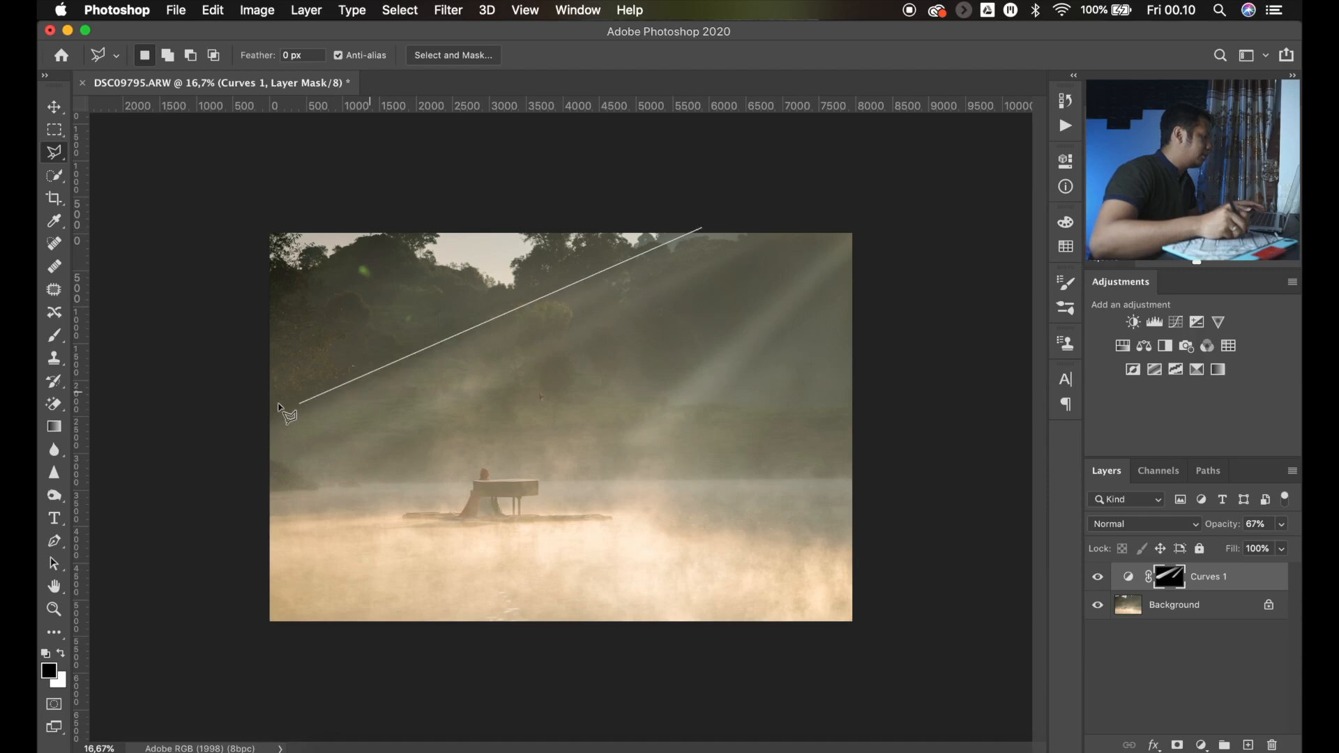
click(217, 422)
click(233, 515)
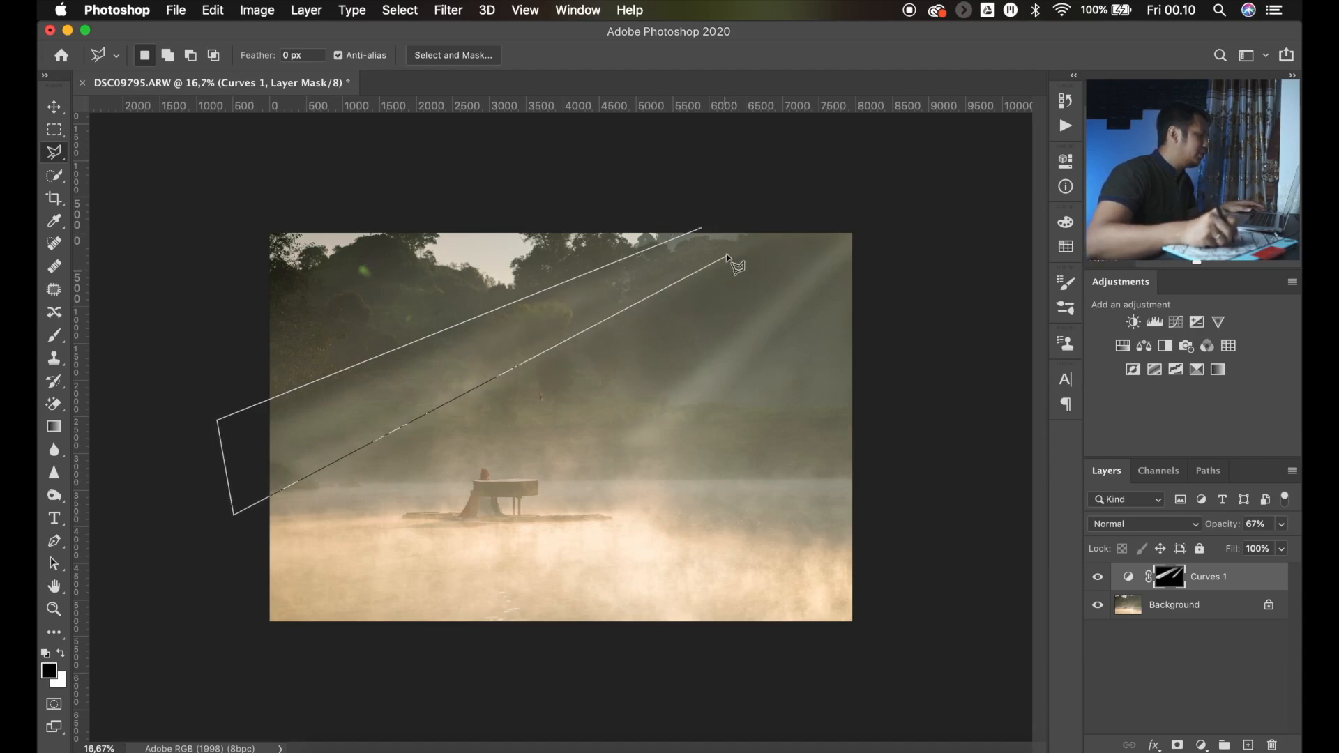
click(751, 217)
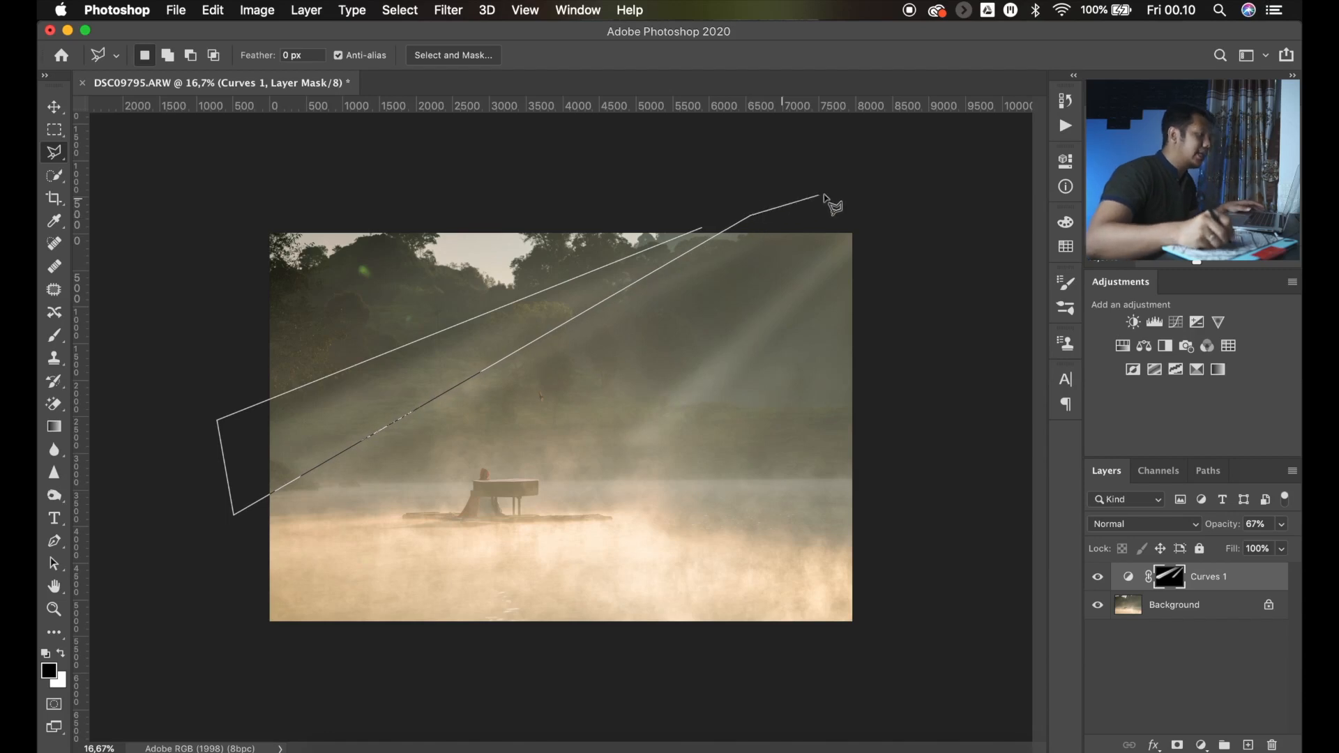
click(882, 217)
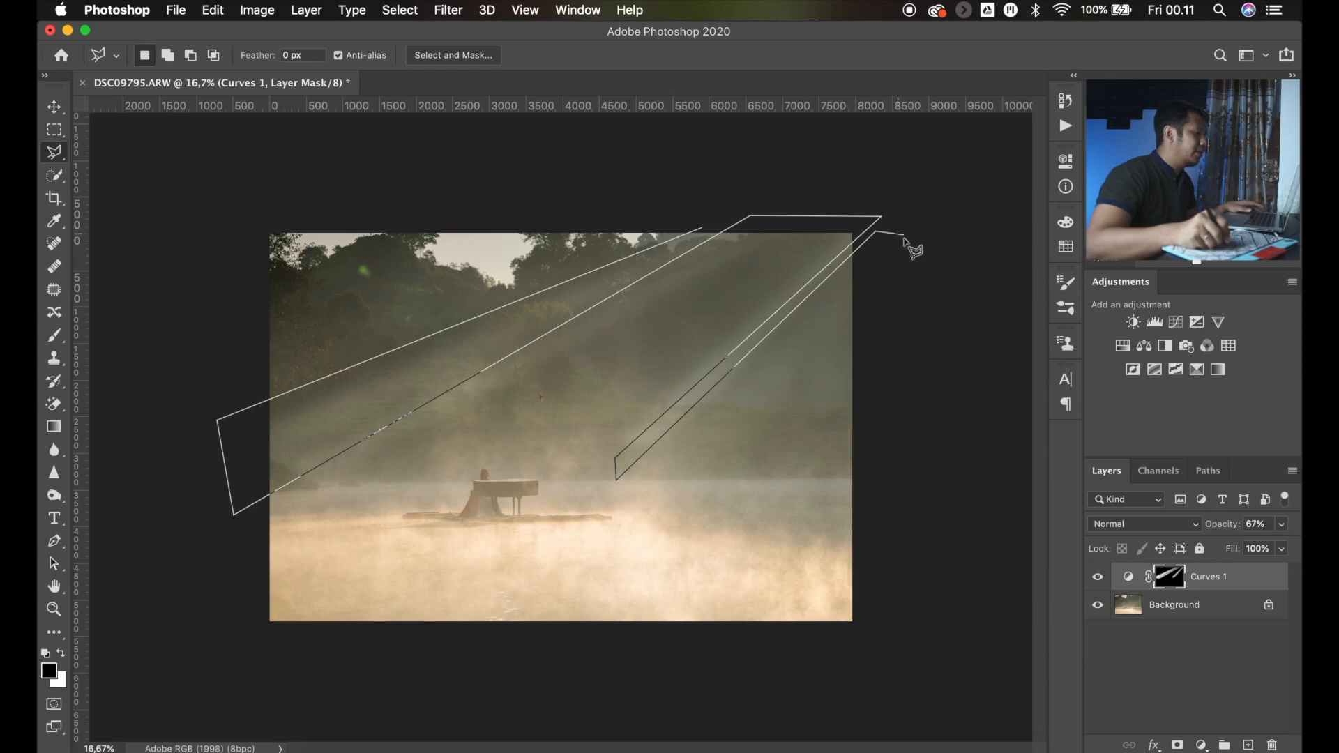
click(911, 202)
click(750, 200)
click(702, 229)
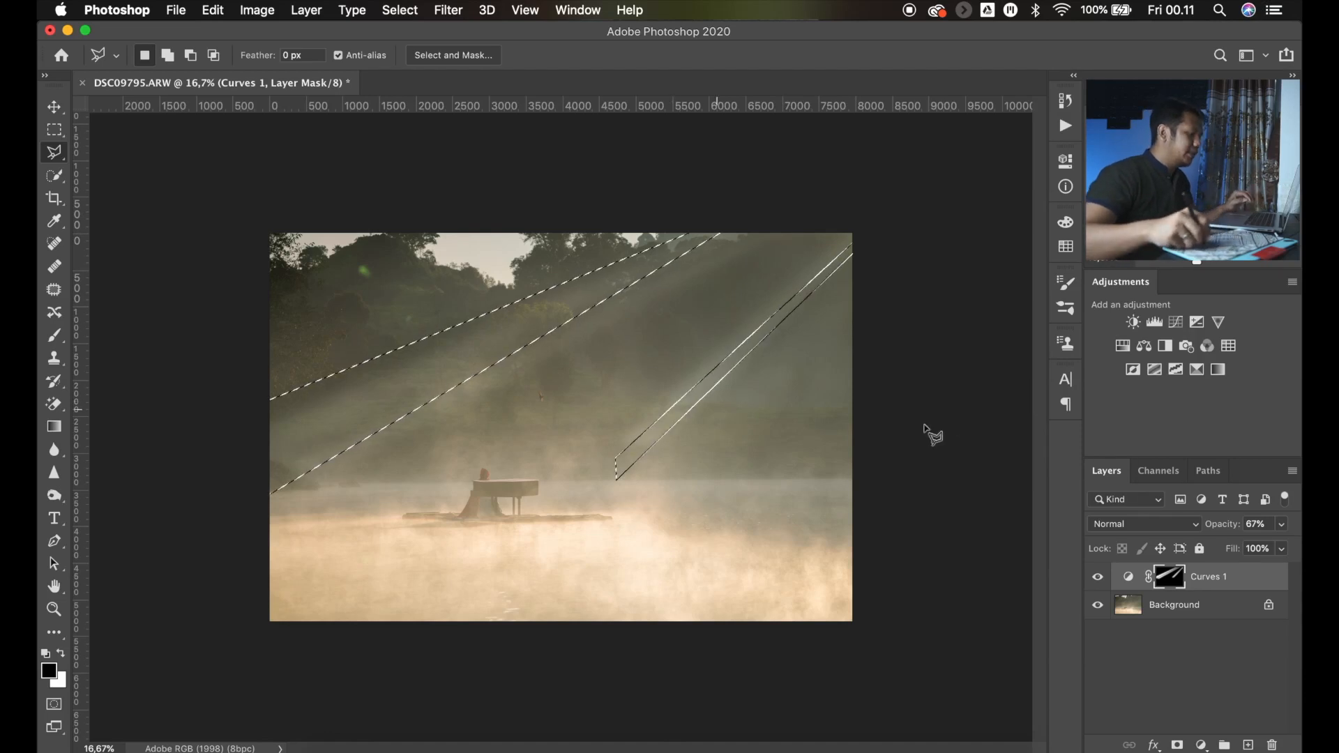
Add a Curves adjustment layer from the selection and brighten it with a curve point at input 131, output 155
click(1202, 745)
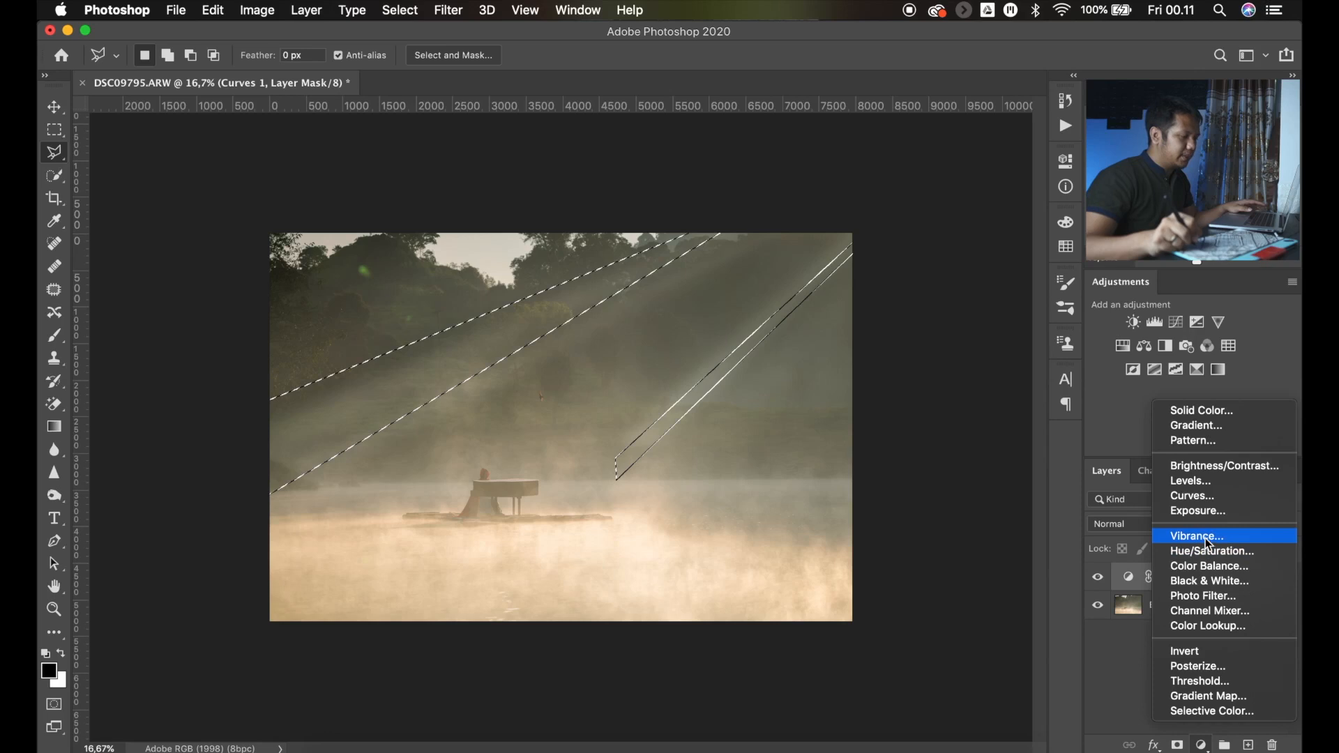
click(1209, 501)
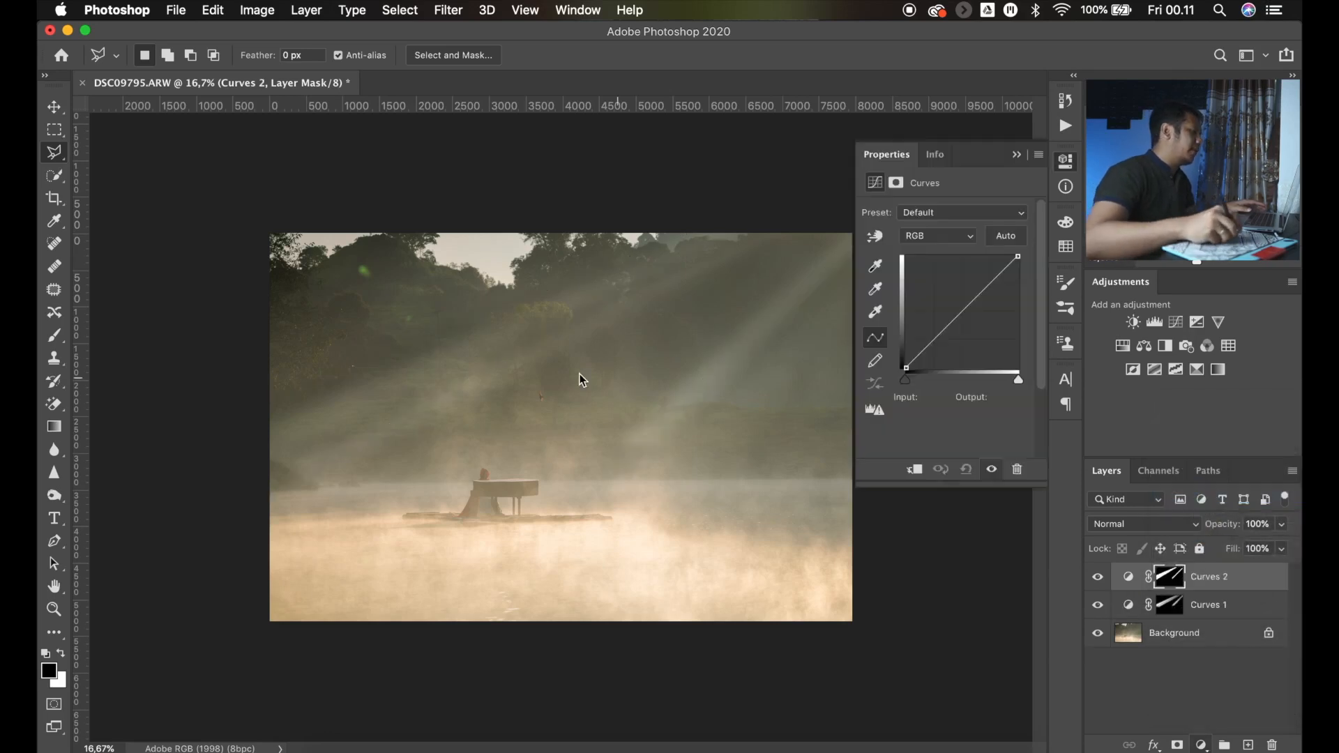
drag(968, 304, 966, 301)
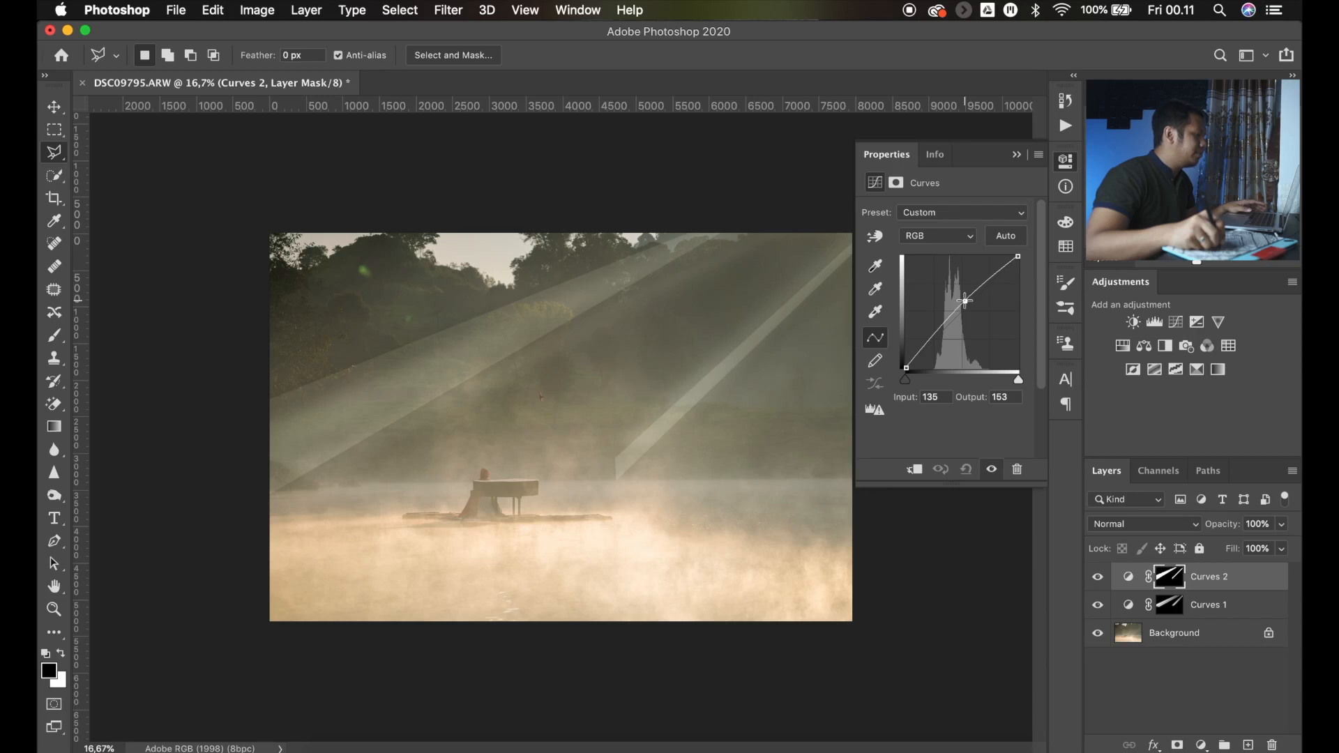
drag(966, 301, 963, 299)
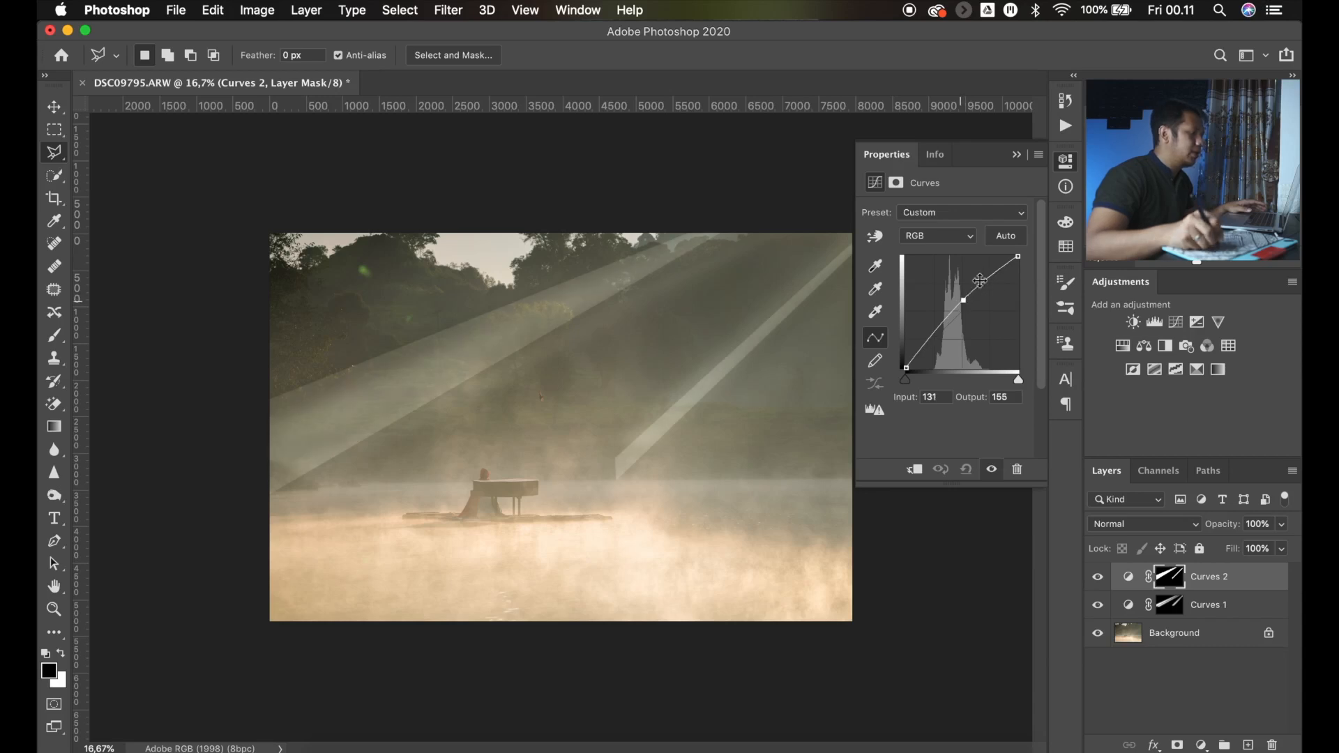
click(1069, 166)
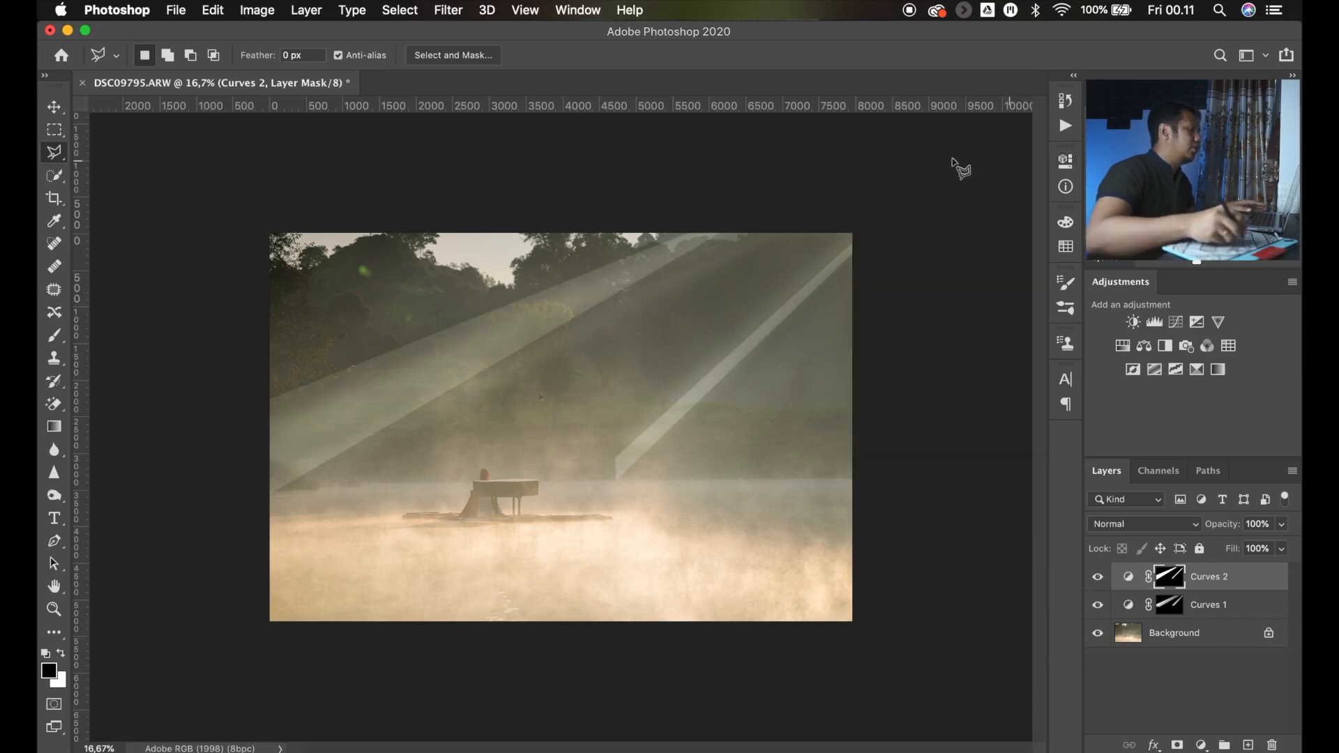
Soften the Curves 2 mask with a Gaussian Blur of radius 64,8 pixels
click(464, 13)
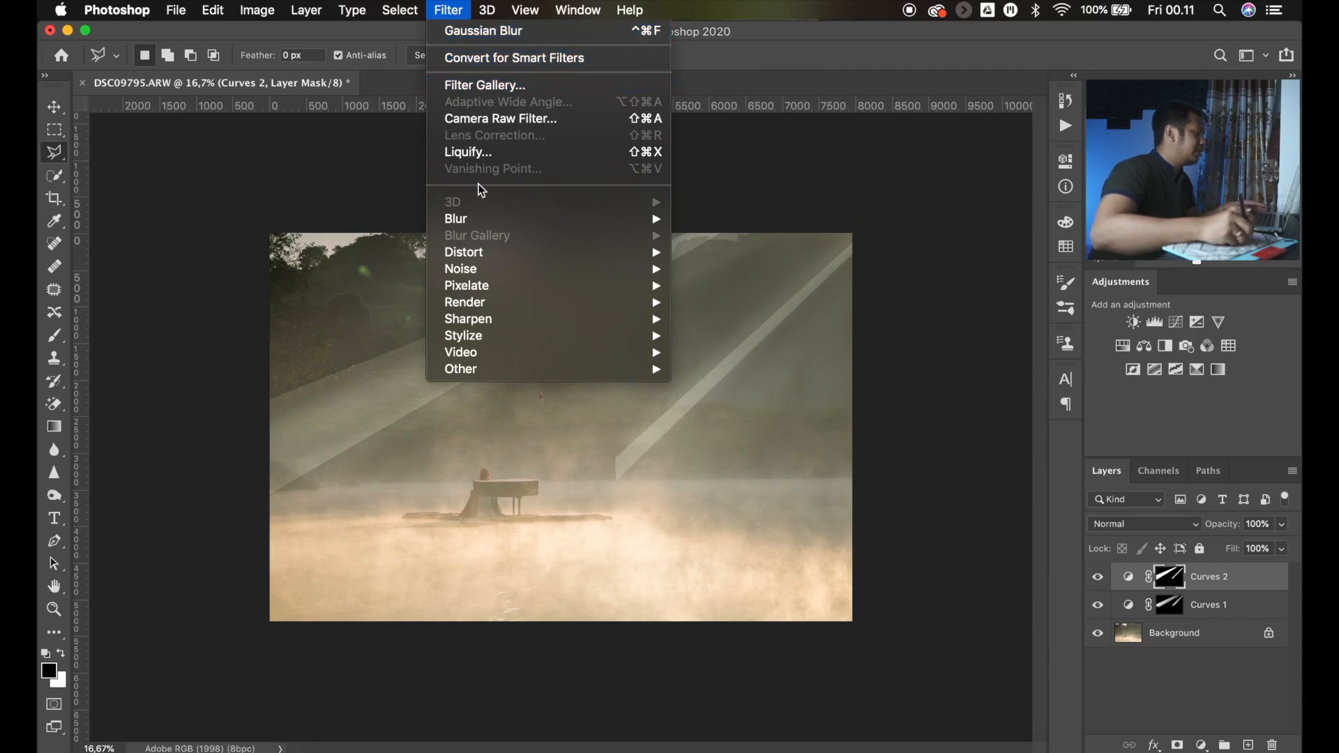
mouse_move(618, 219)
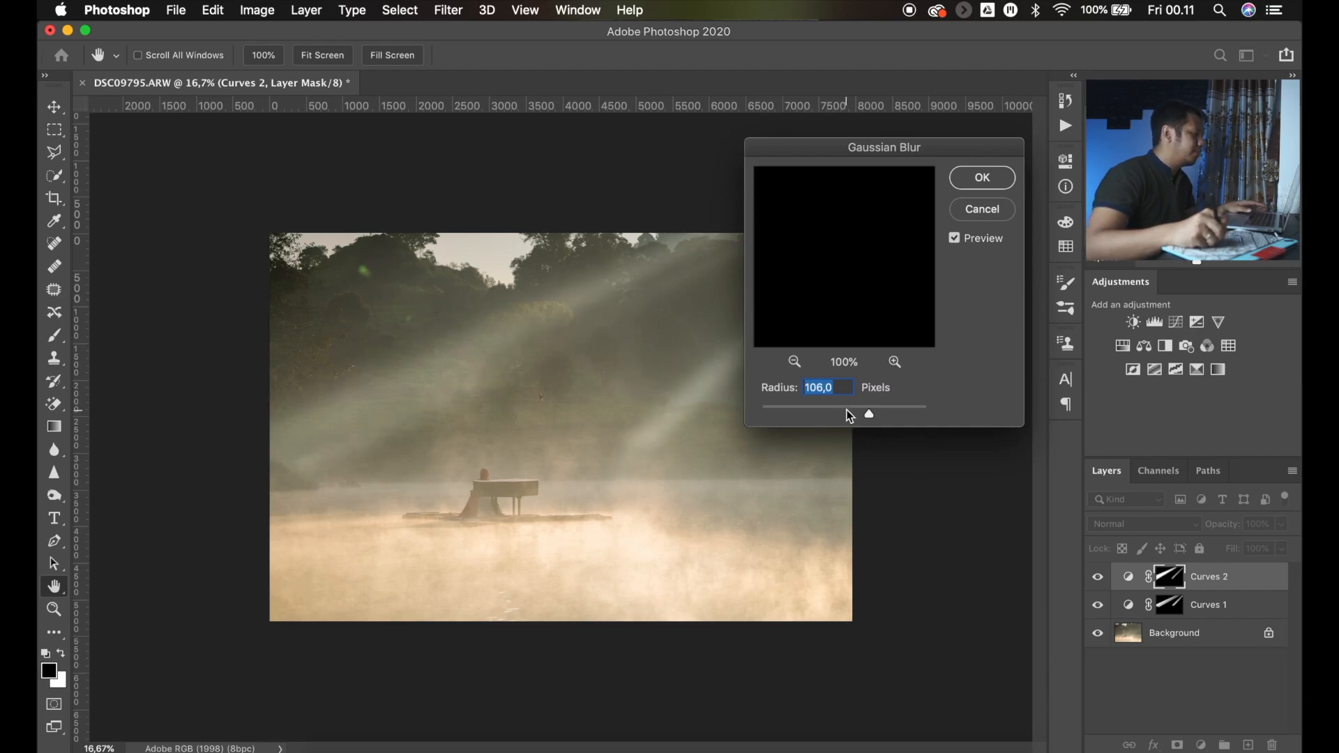
click(845, 413)
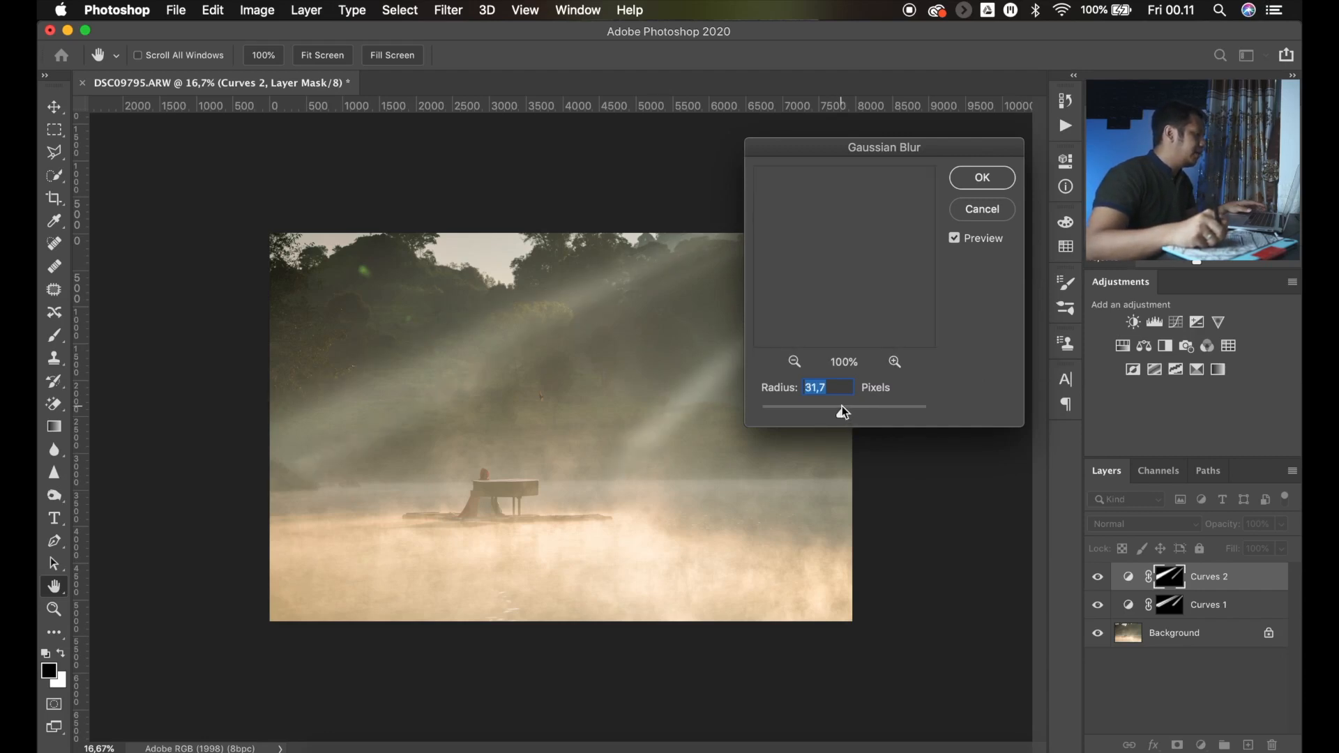
drag(857, 412, 874, 415)
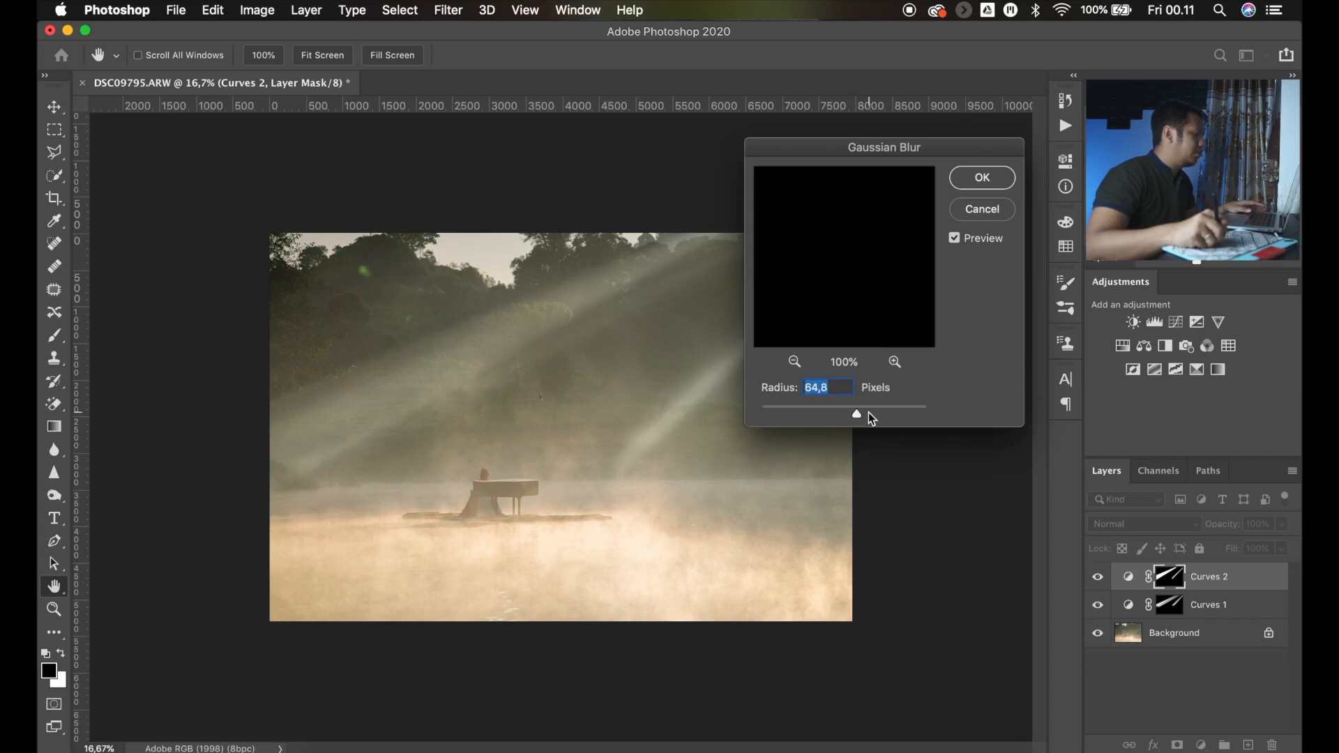
click(985, 185)
key(l)
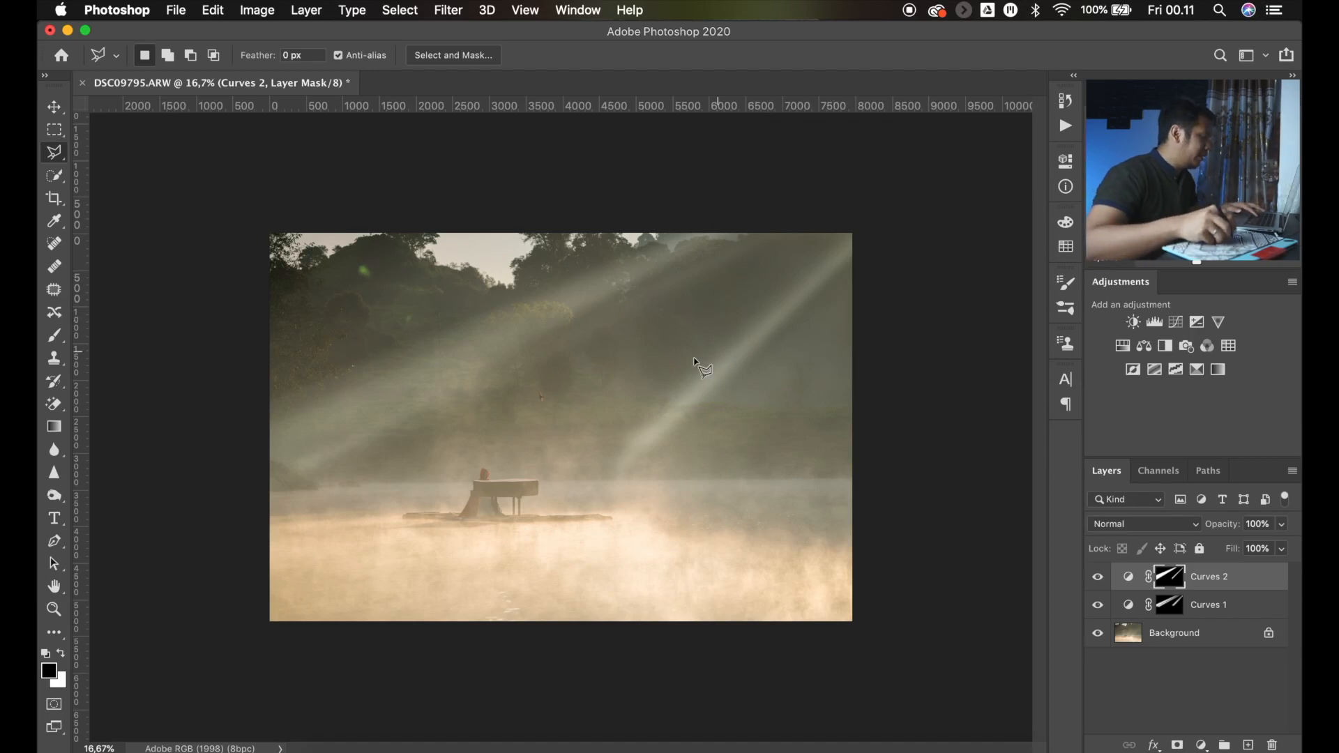
Shift the Curves 2 light rays slightly to the left of their original position, checking the layer's visibility, and deselect the layer
key(v)
drag(537, 316, 508, 323)
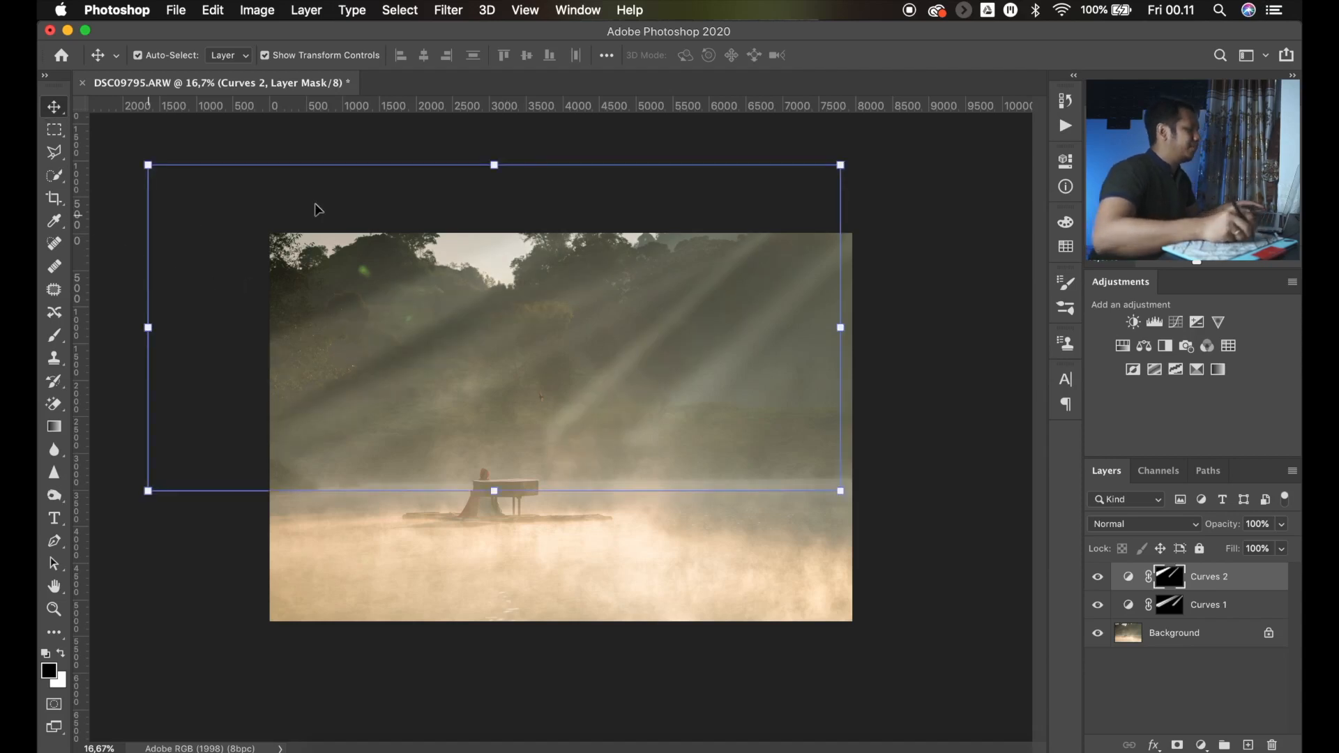
click(372, 152)
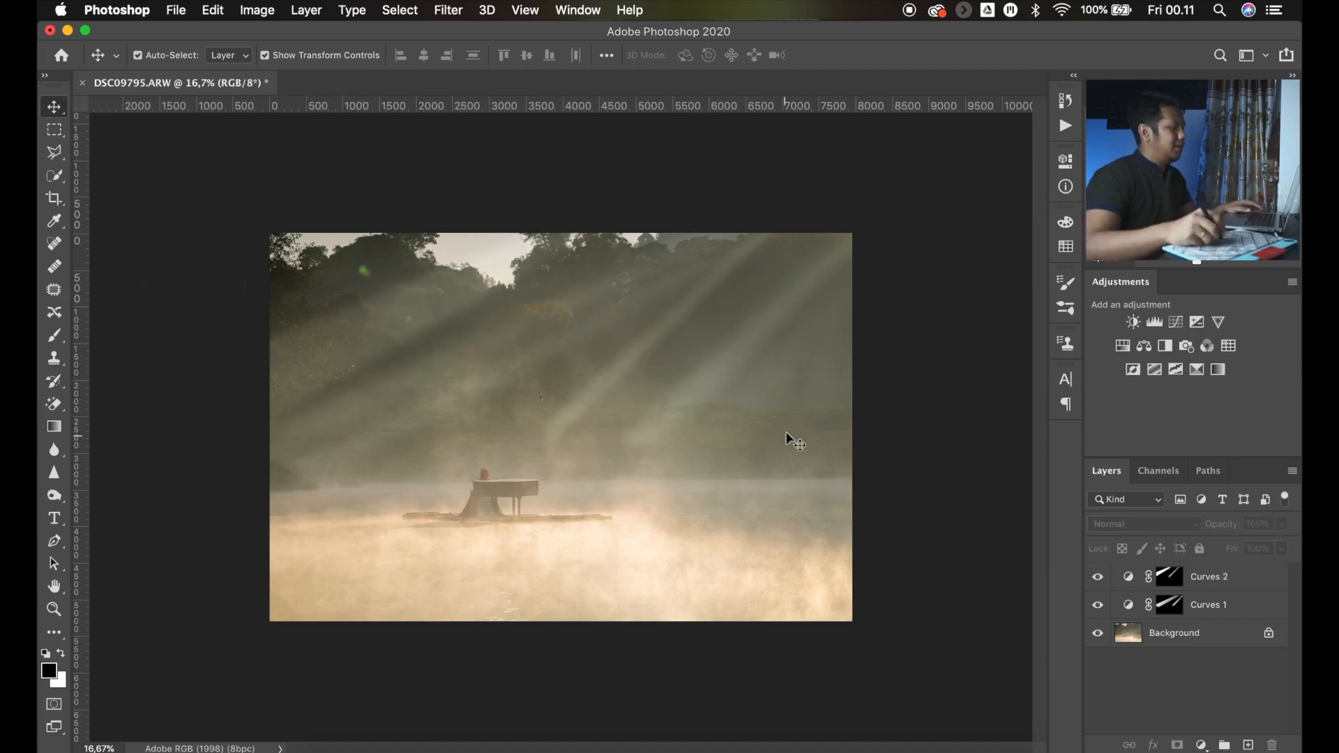
click(1100, 579)
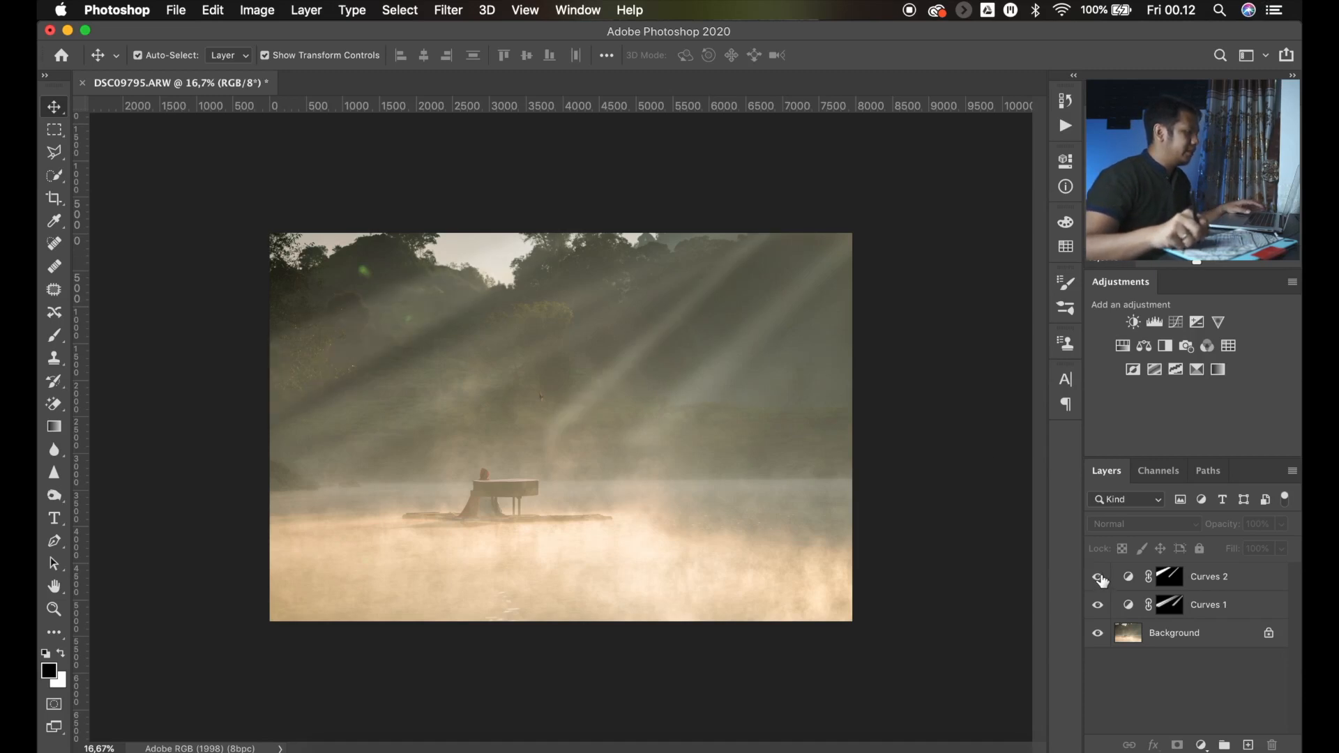
drag(645, 349, 699, 357)
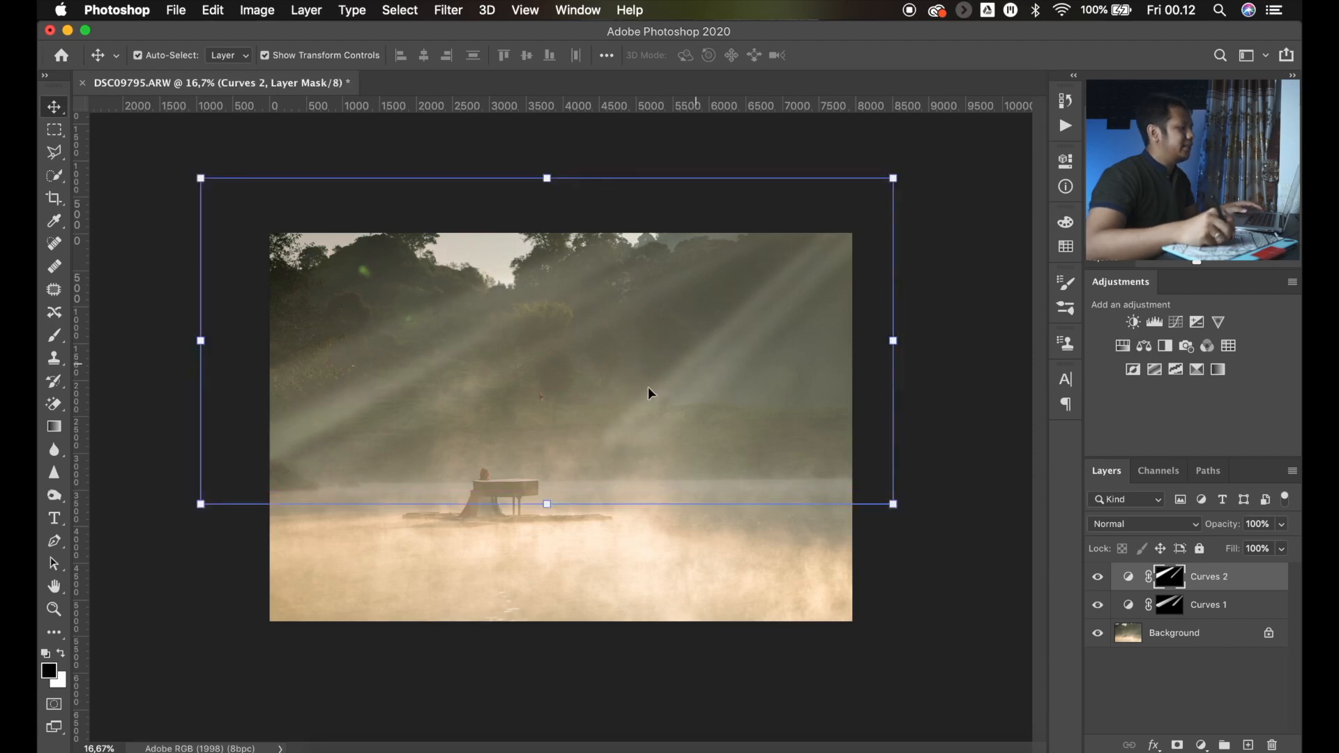
click(957, 307)
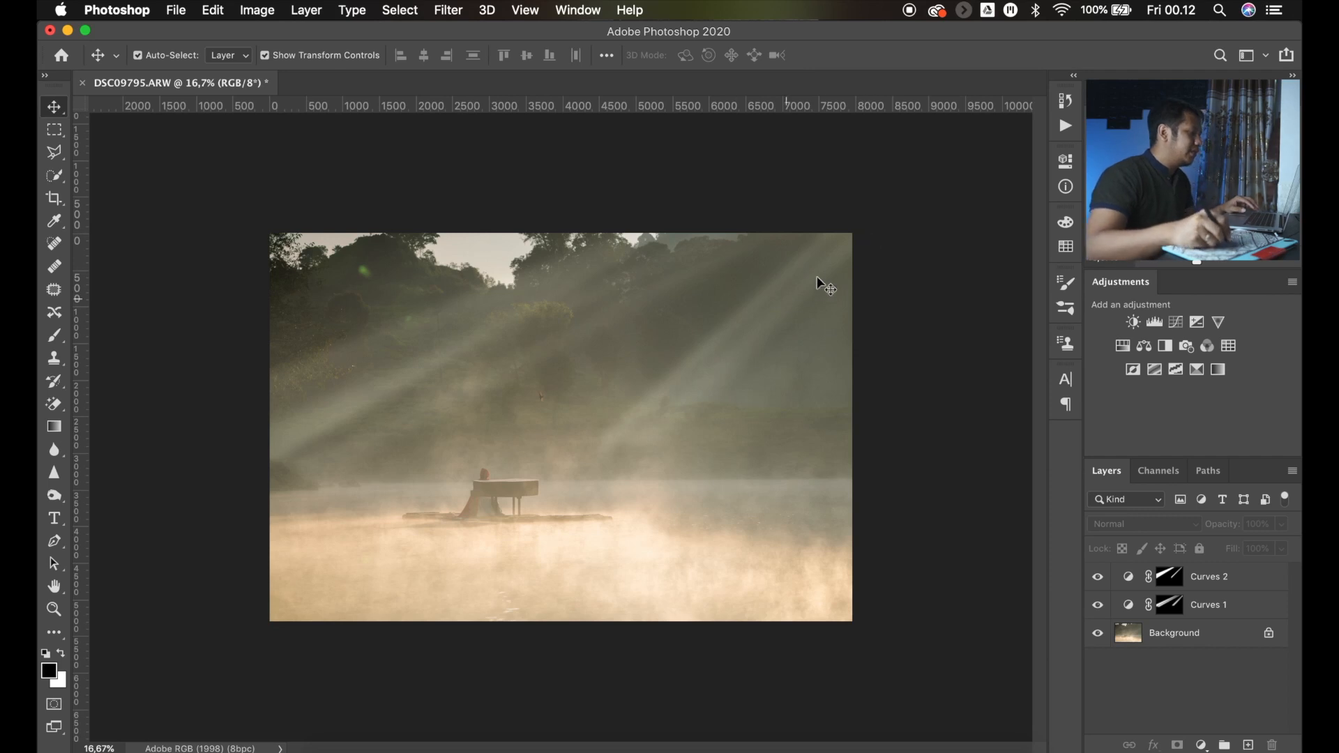
Select a thin diagonal strip with the Polygonal Lasso from the photo's upper-right corner down to the water beside the piano
click(55, 151)
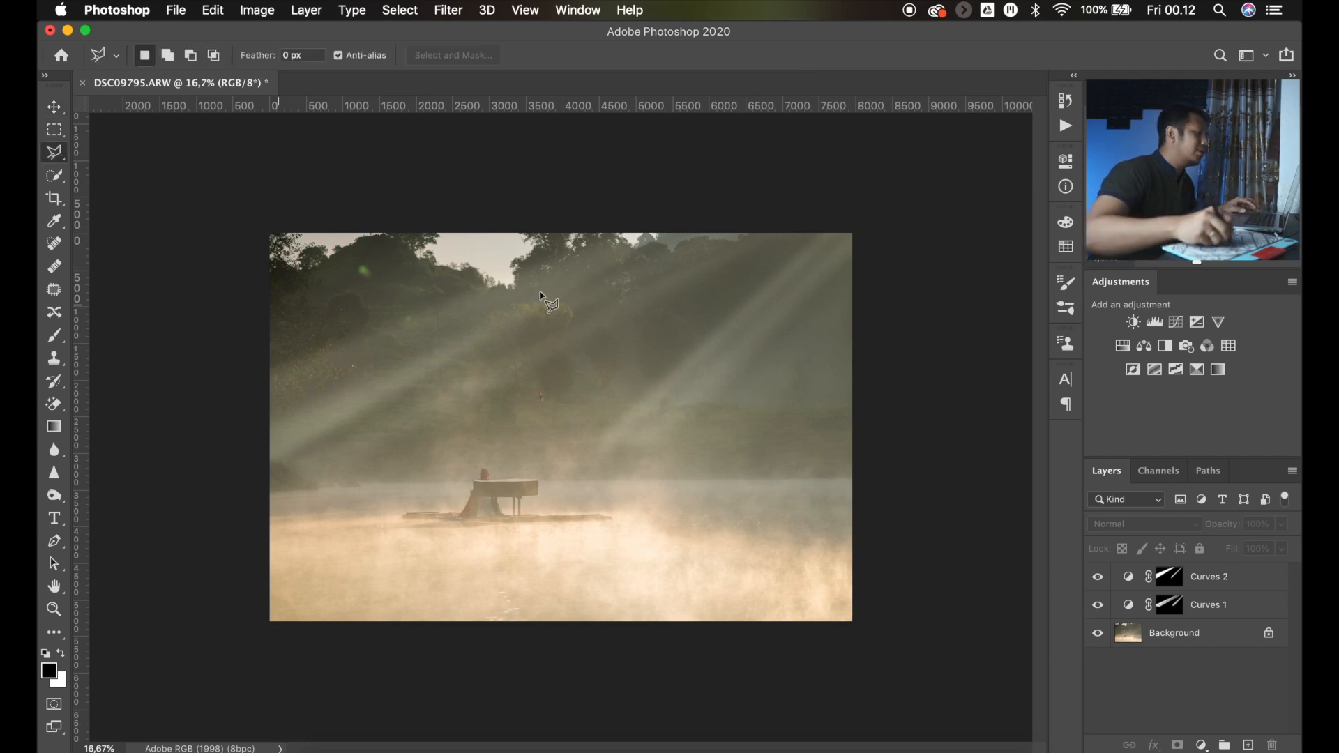
click(866, 222)
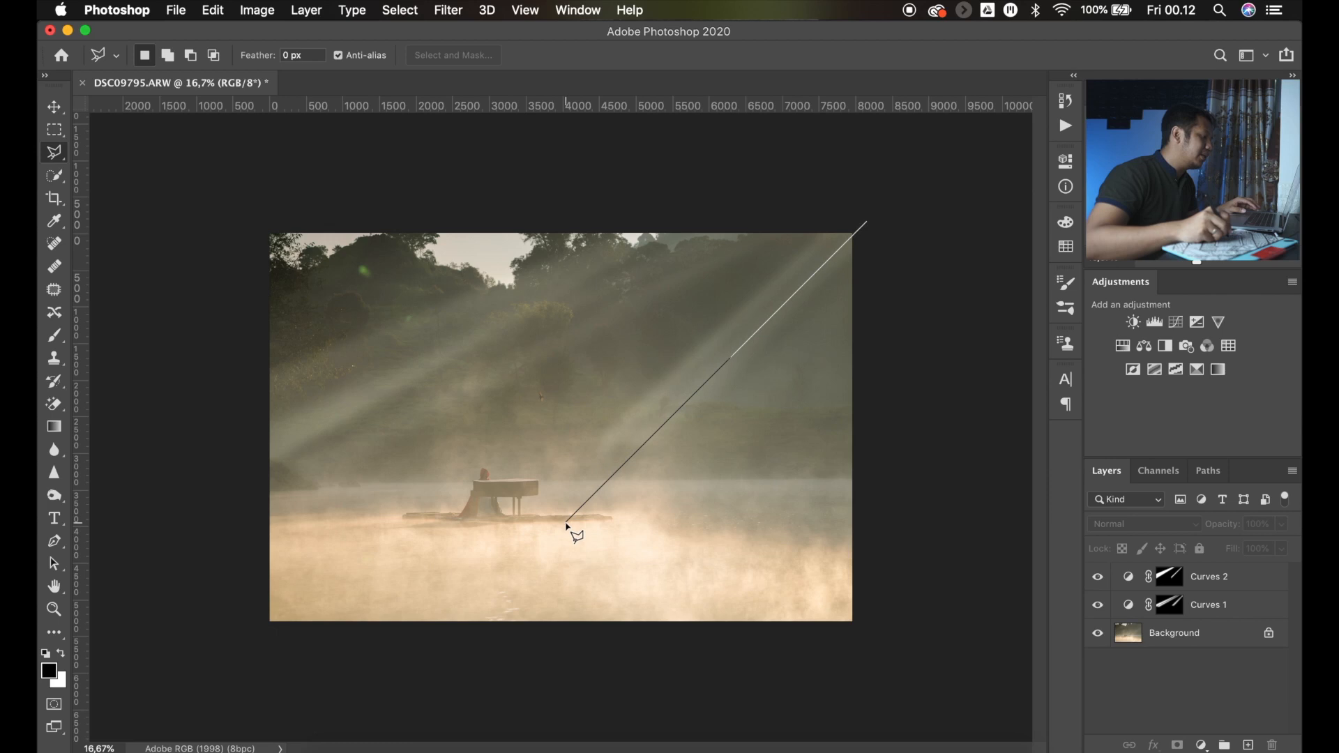
click(575, 499)
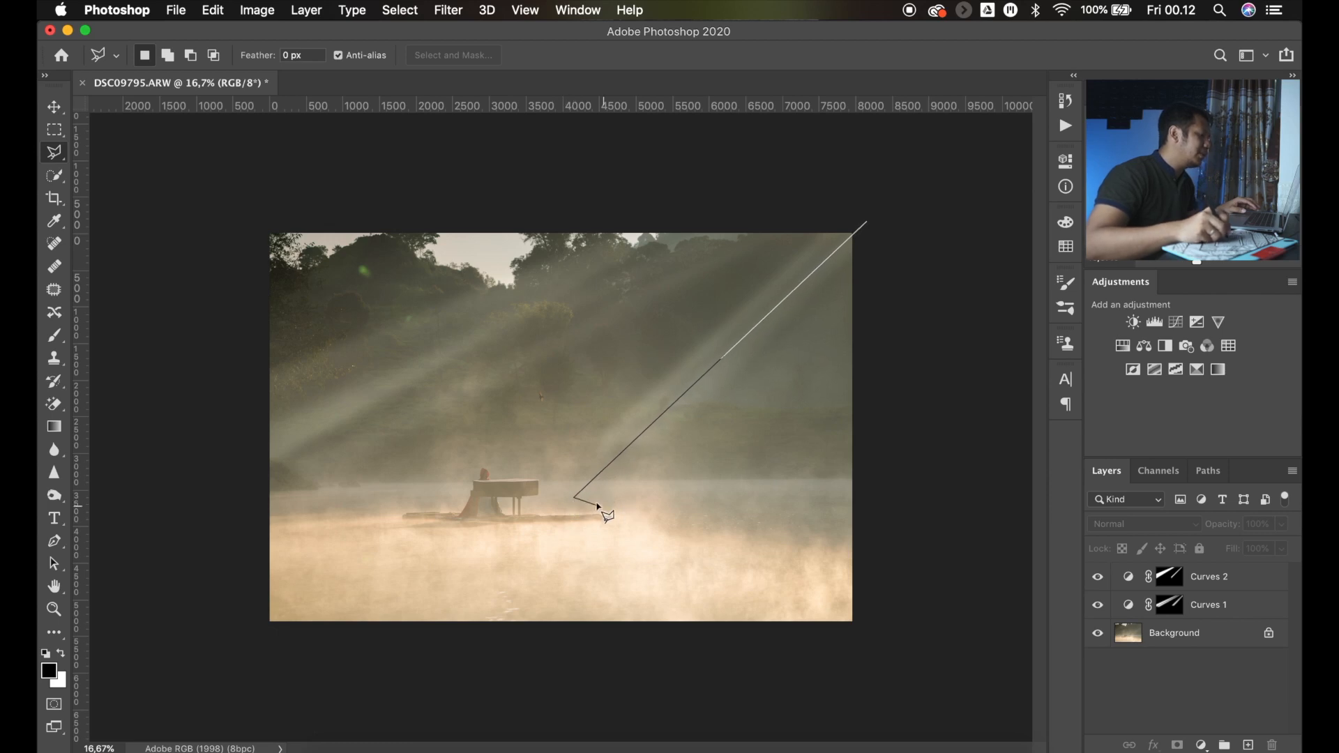
click(601, 500)
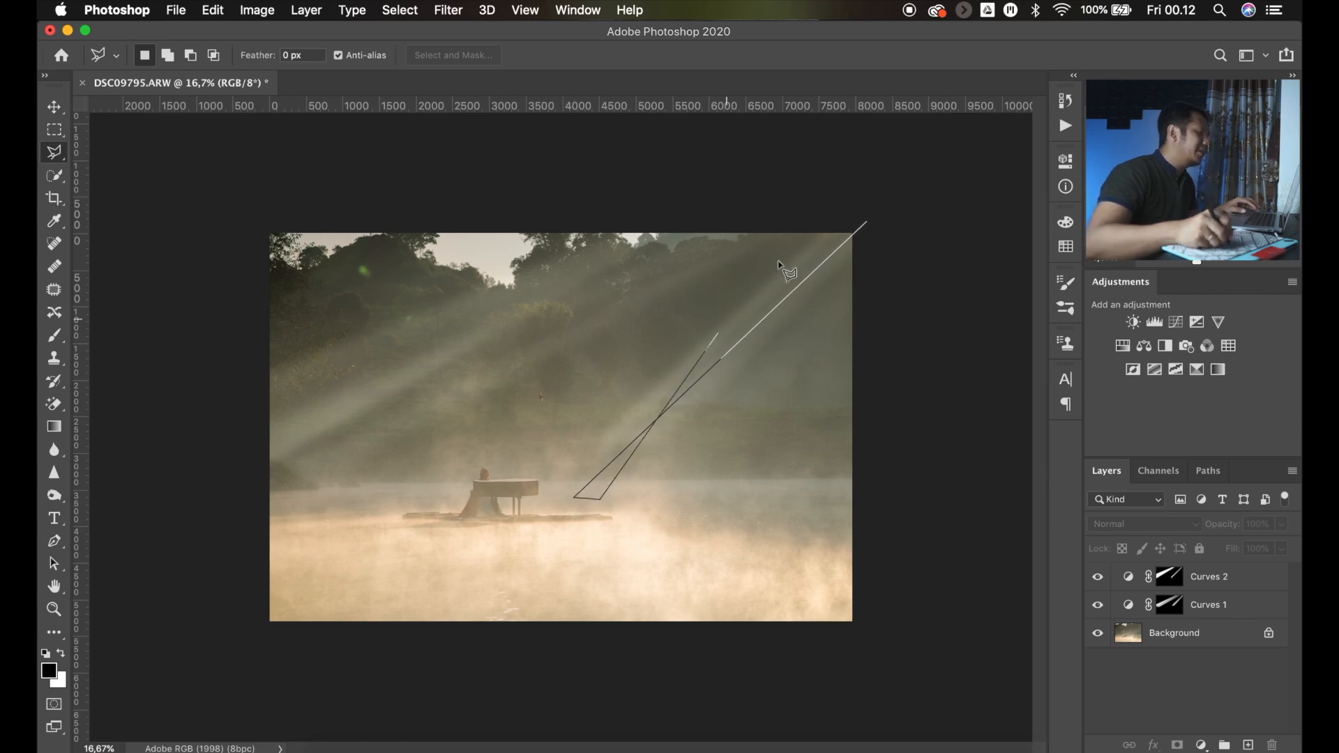
click(867, 222)
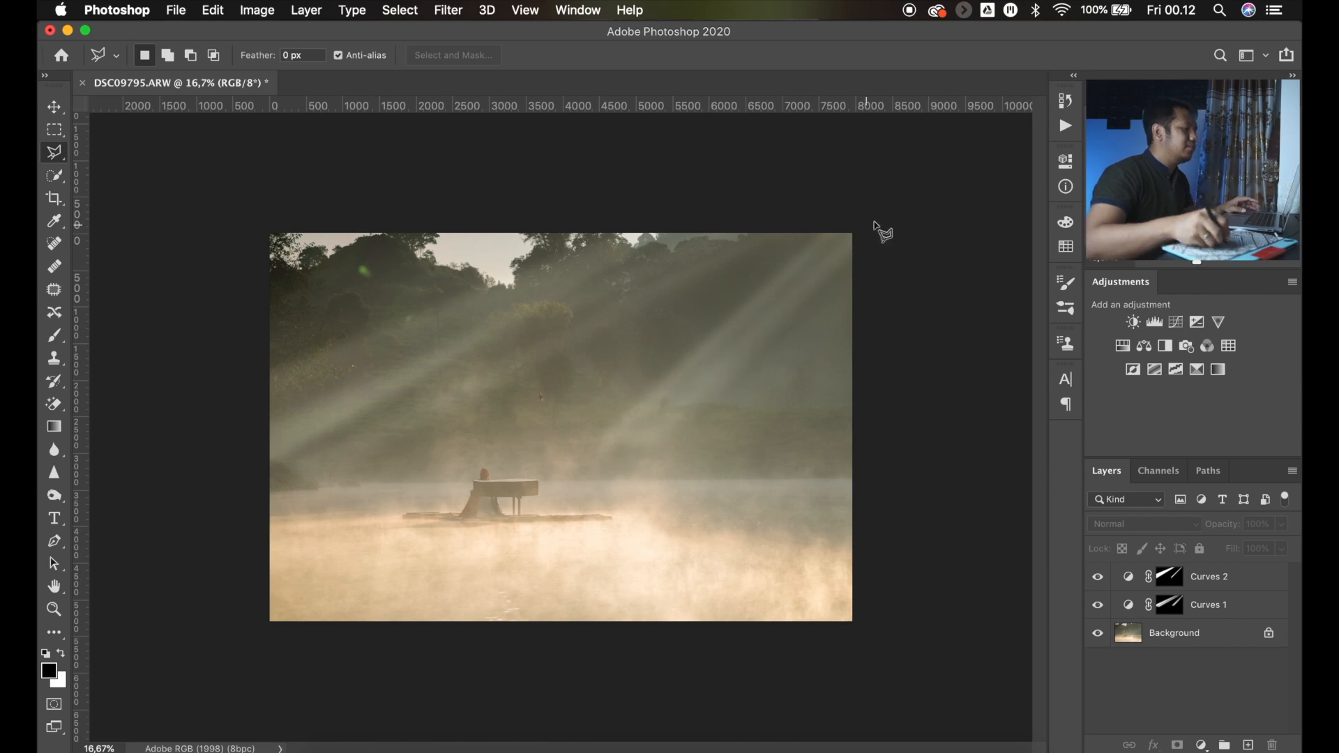
Add a Curves adjustment layer from the strip selection and darken it with a curve point at input 134, output 124
click(1203, 745)
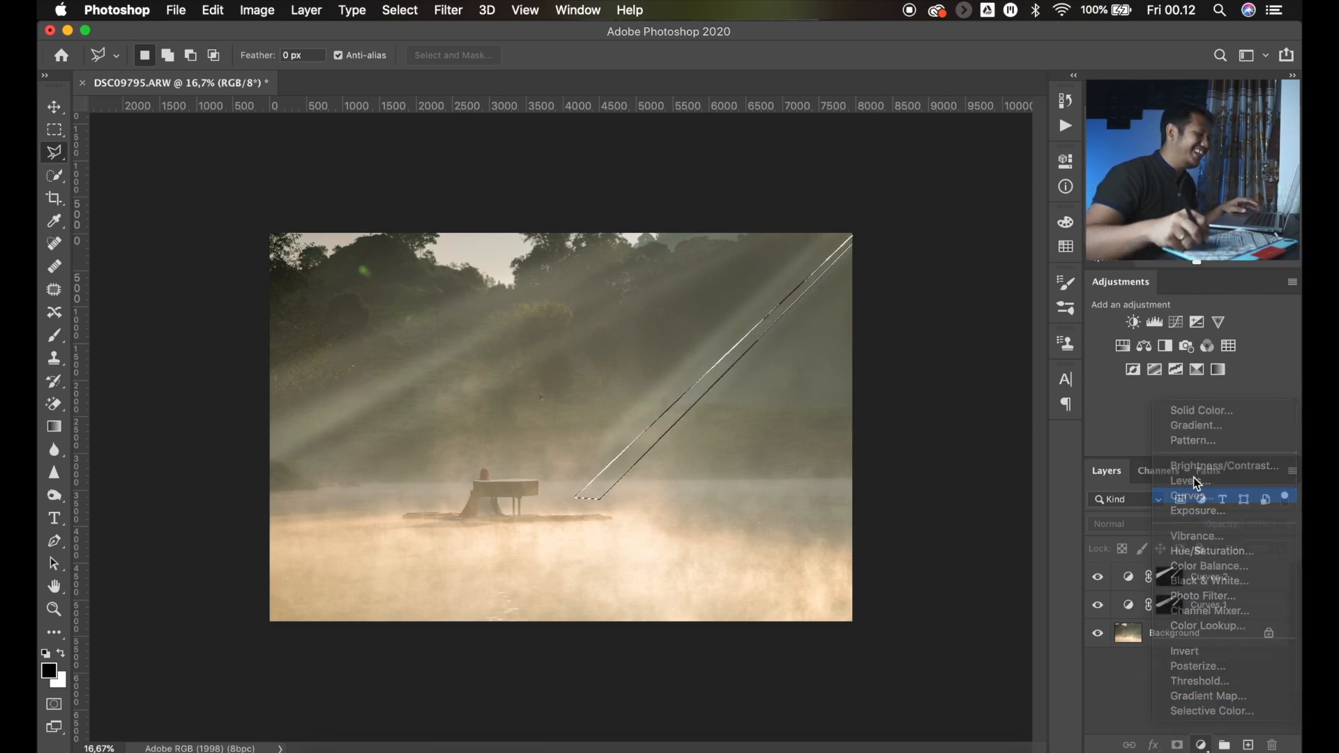
click(1207, 495)
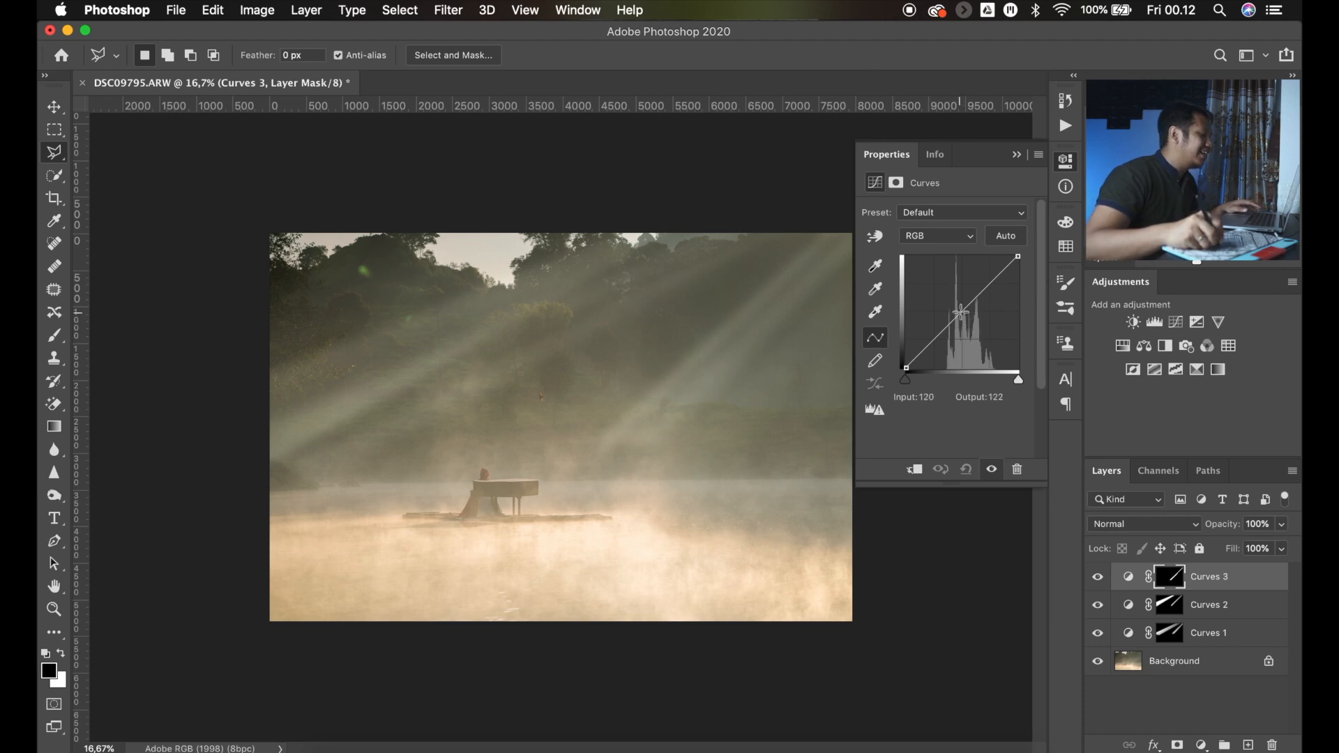
drag(960, 313, 967, 313)
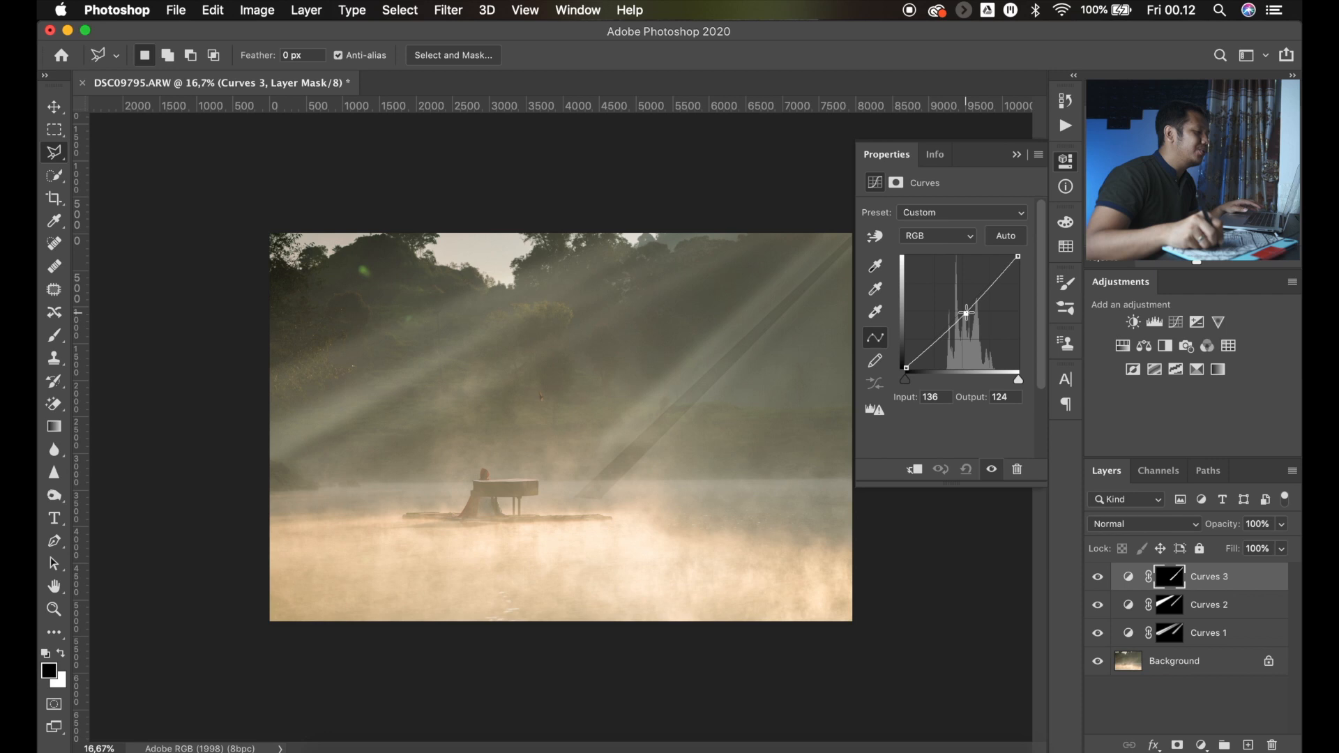
drag(968, 313, 965, 315)
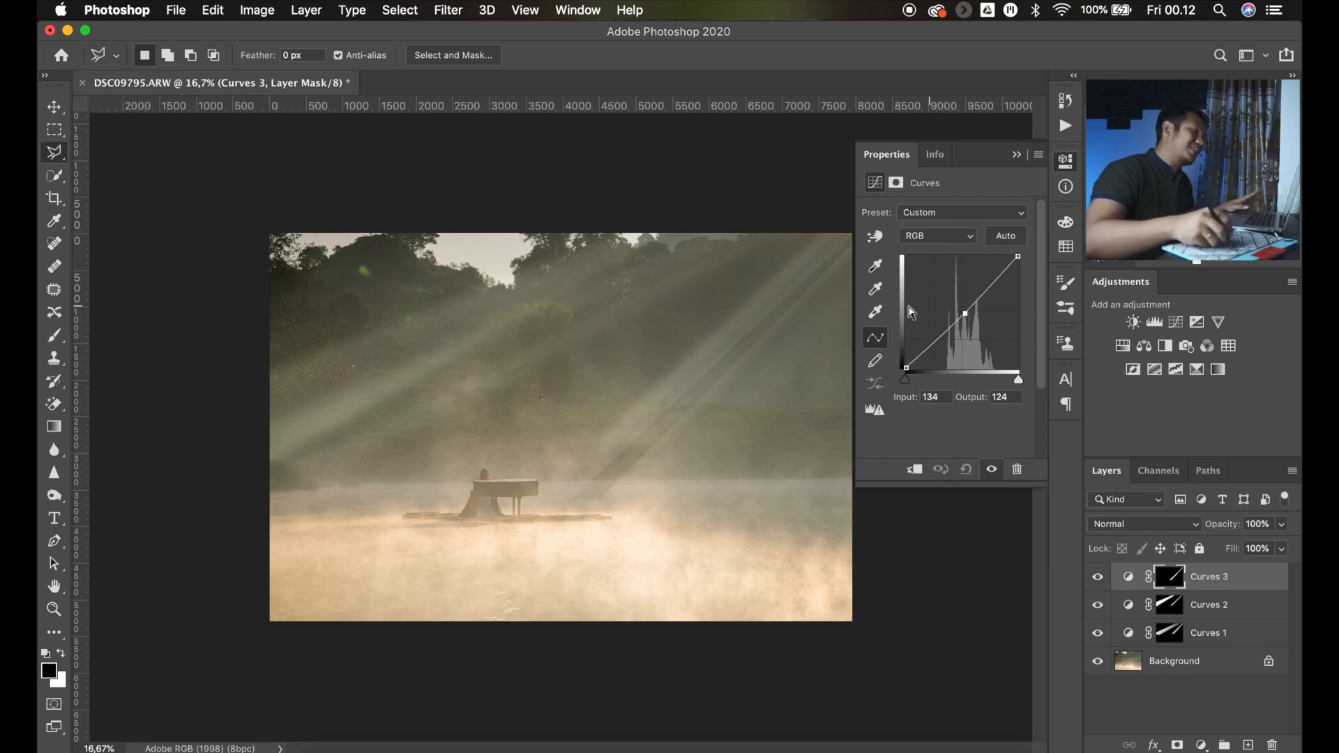
Soften the Curves 3 mask with a Gaussian Blur of radius 30,3 pixels
click(452, 12)
mouse_move(568, 217)
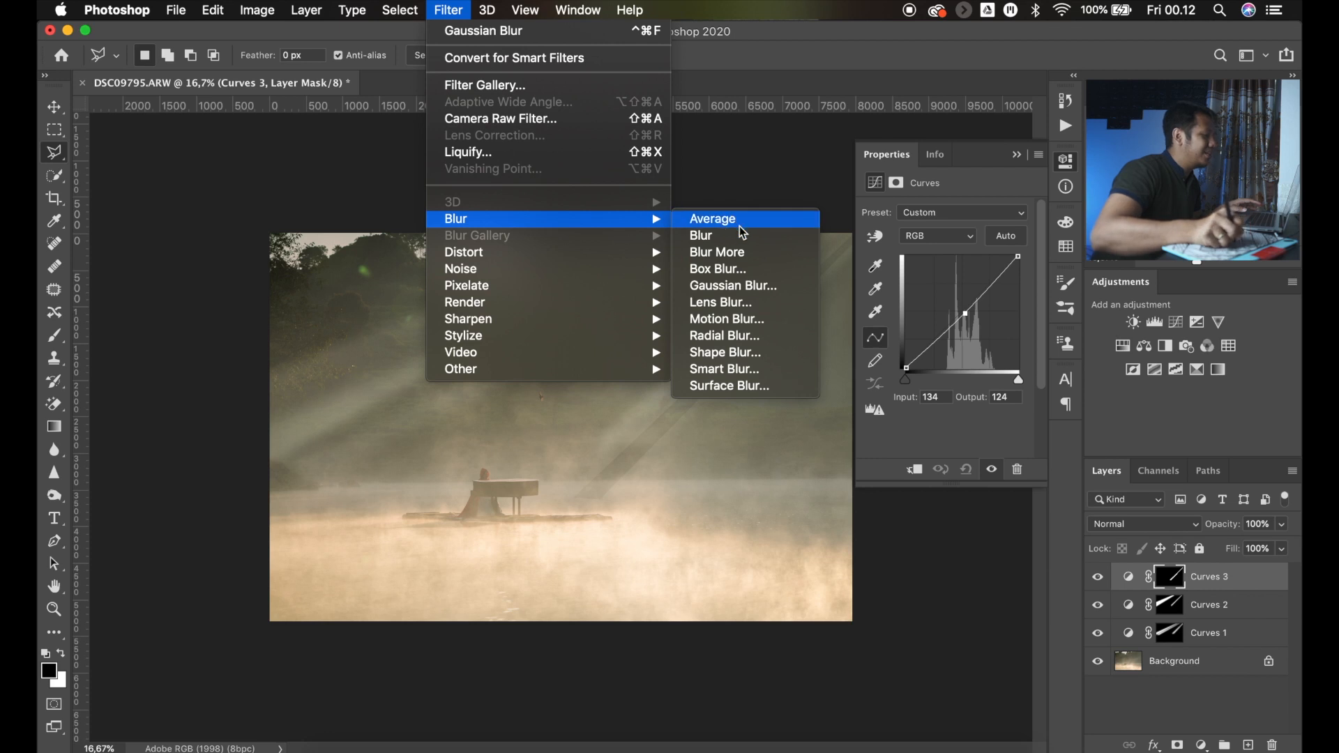
click(732, 286)
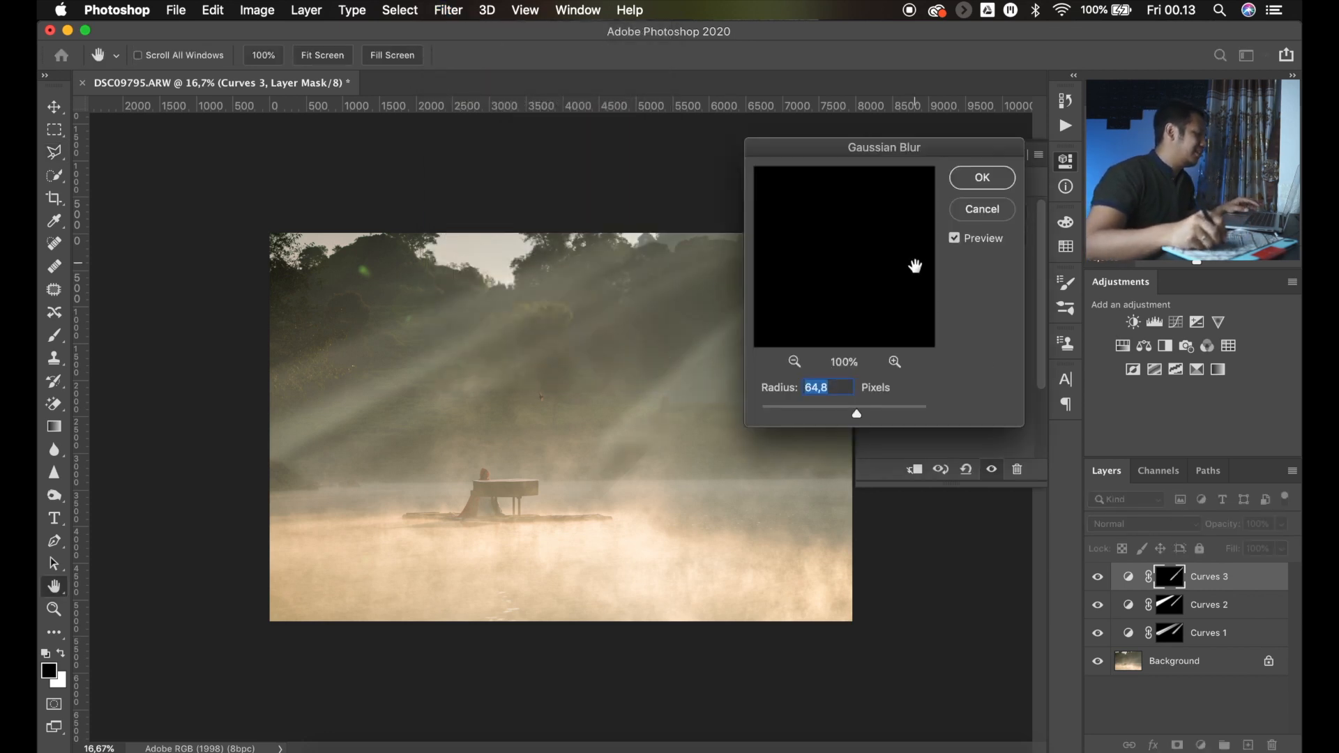
drag(851, 415, 840, 413)
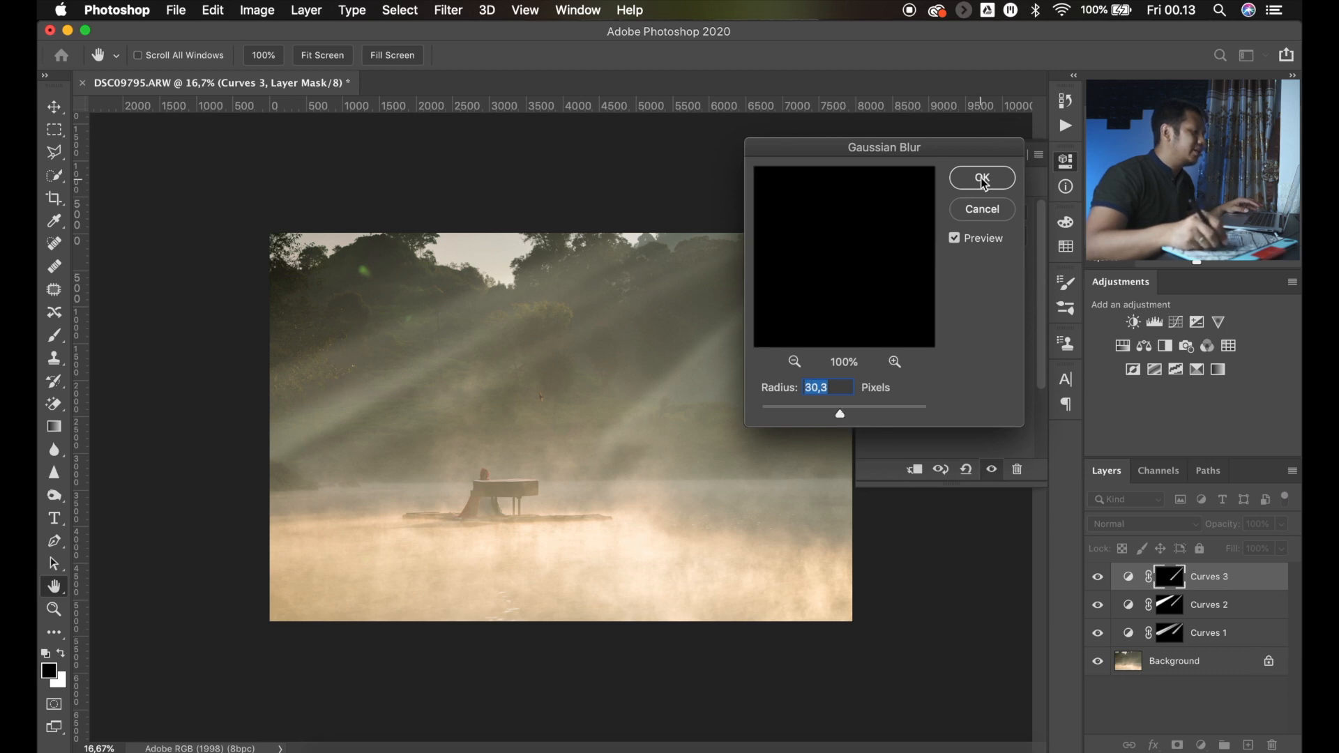
key(Return)
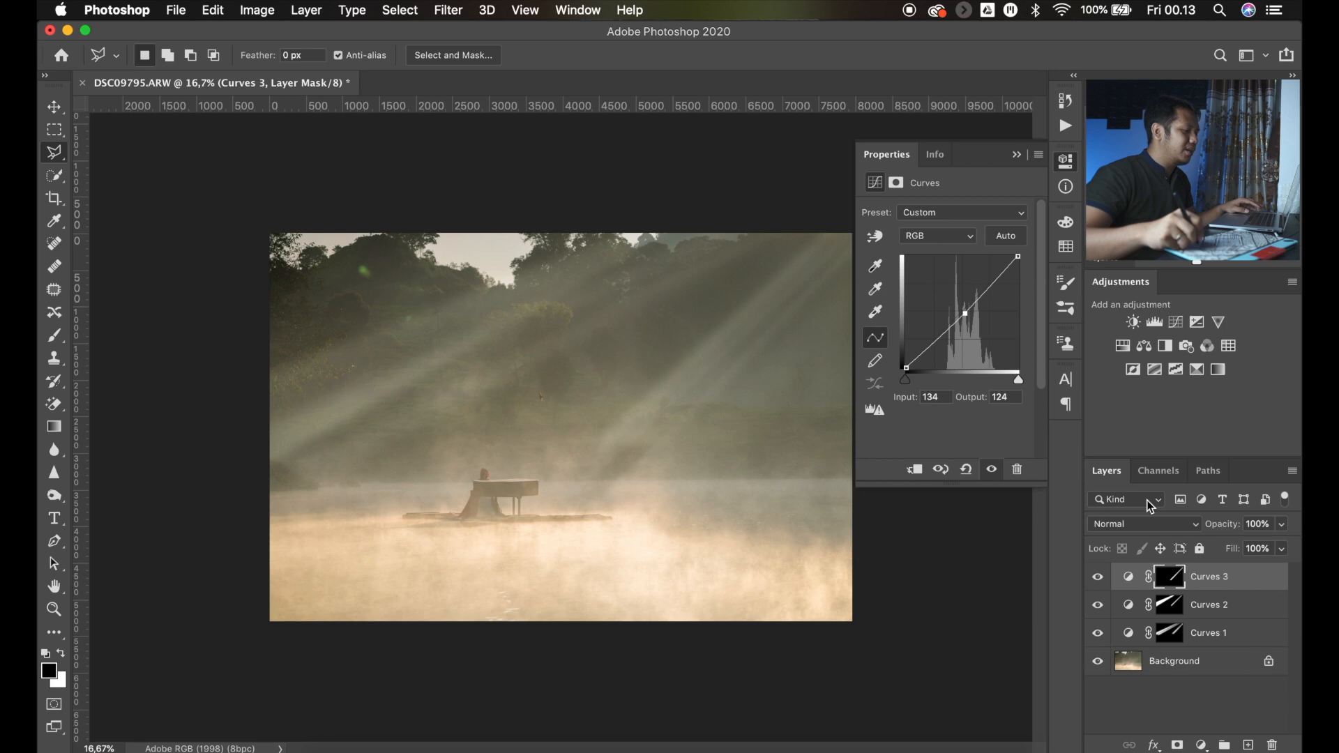
Deepen the Curves 3 shadow with a curve point at input 146, output 116, and blur its mask with a 56,0-pixel Gaussian Blur
drag(967, 315, 968, 318)
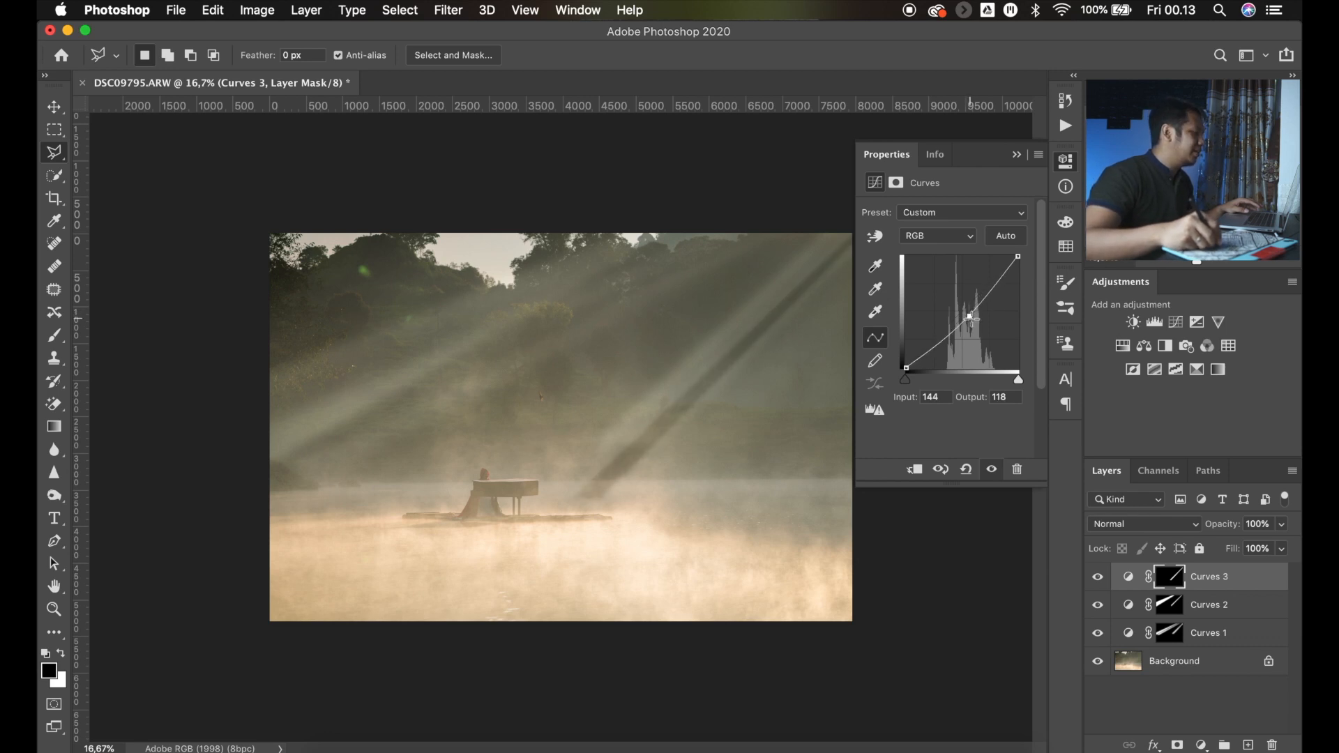
click(451, 13)
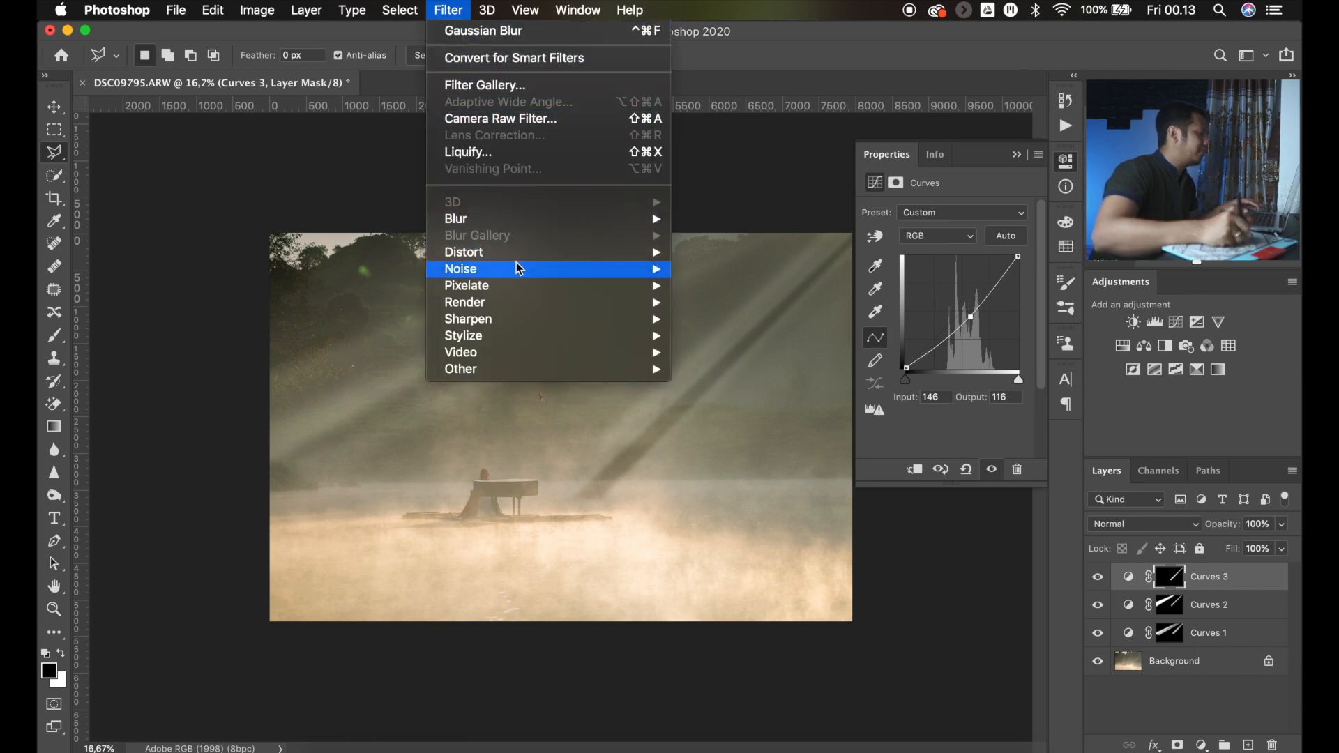
mouse_move(583, 271)
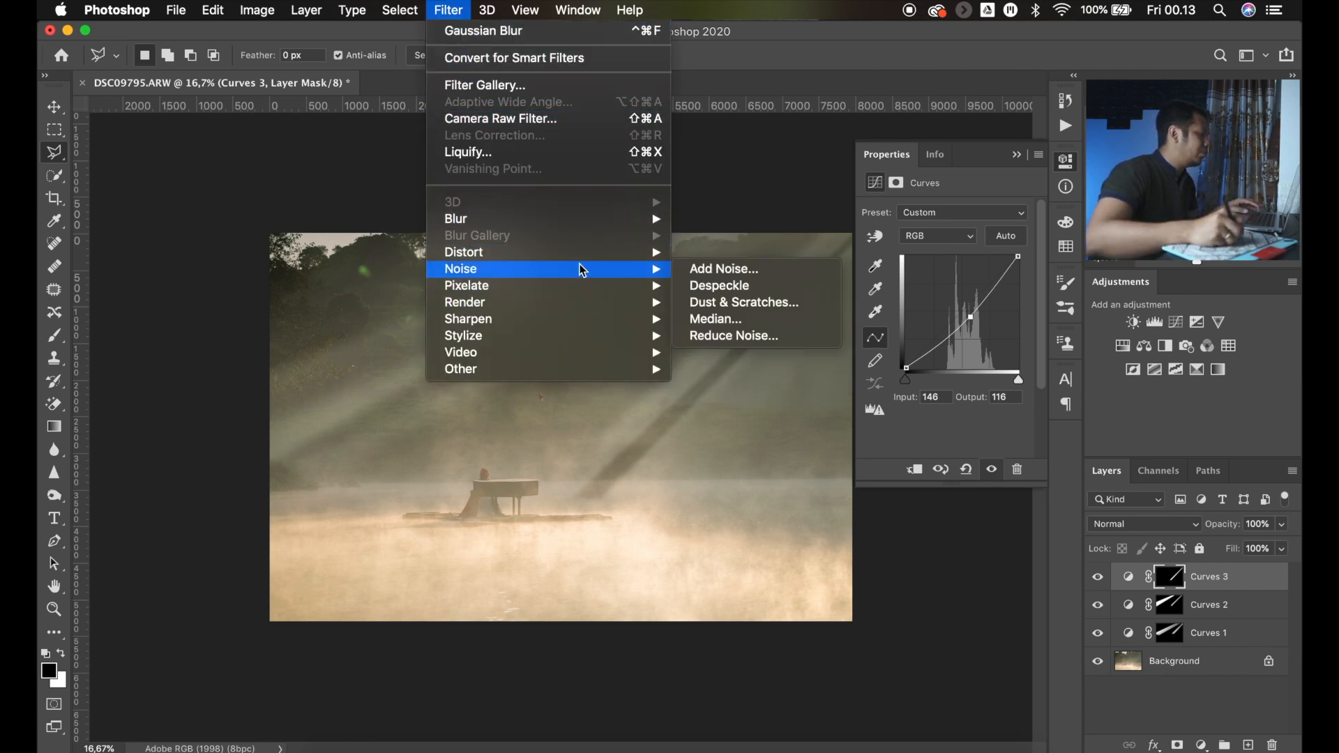
mouse_move(643, 223)
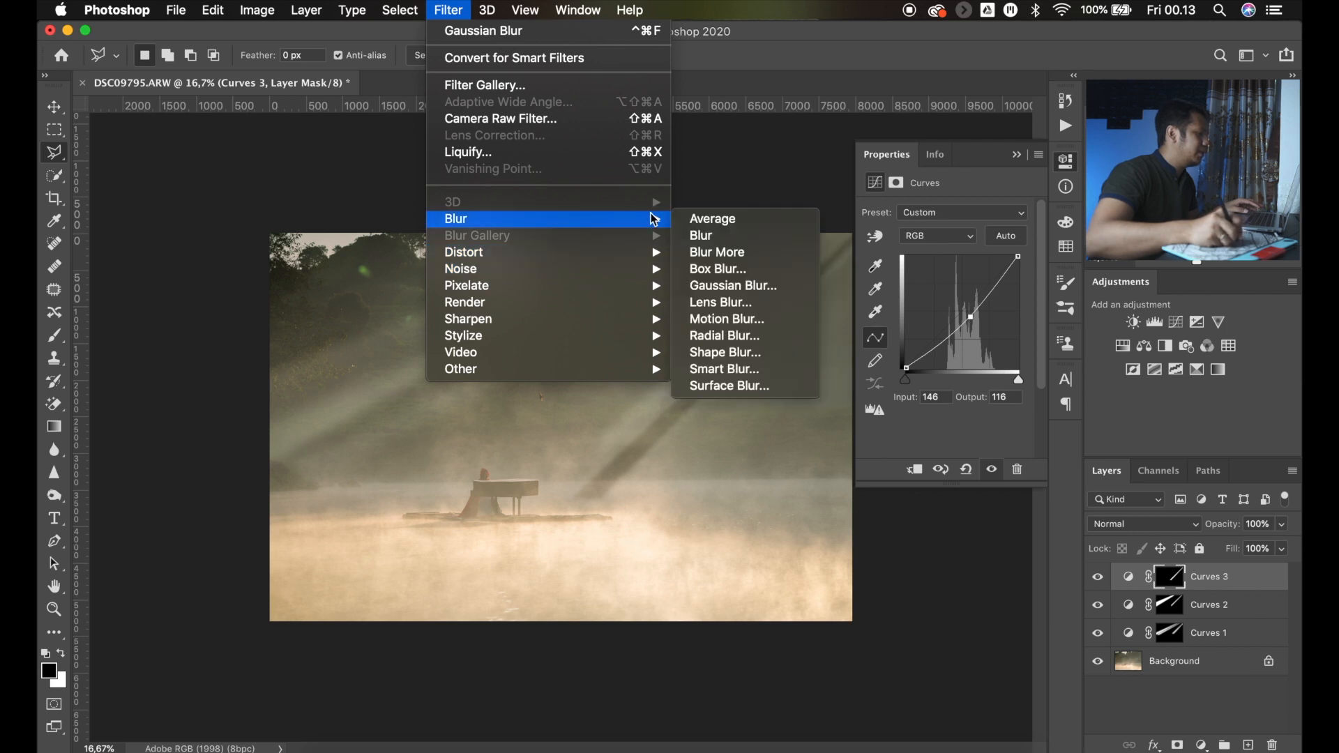
click(732, 286)
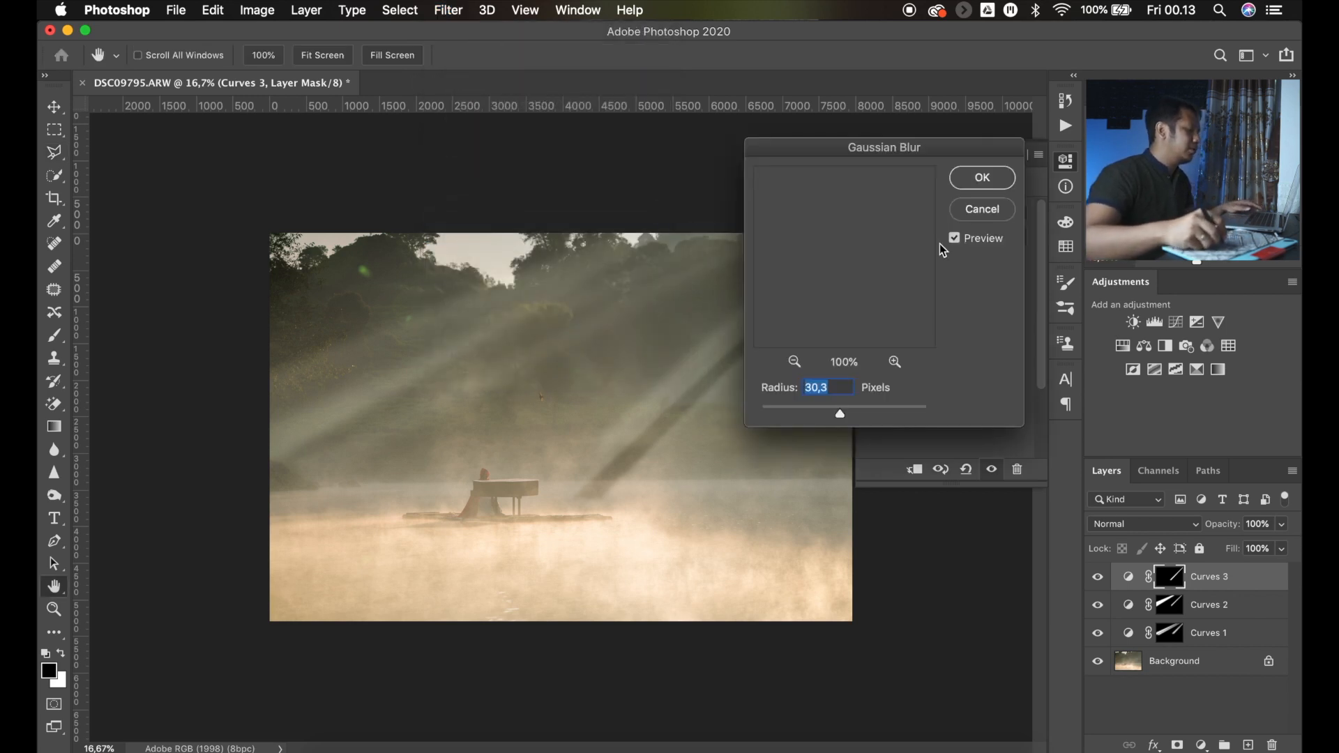
drag(848, 415, 855, 410)
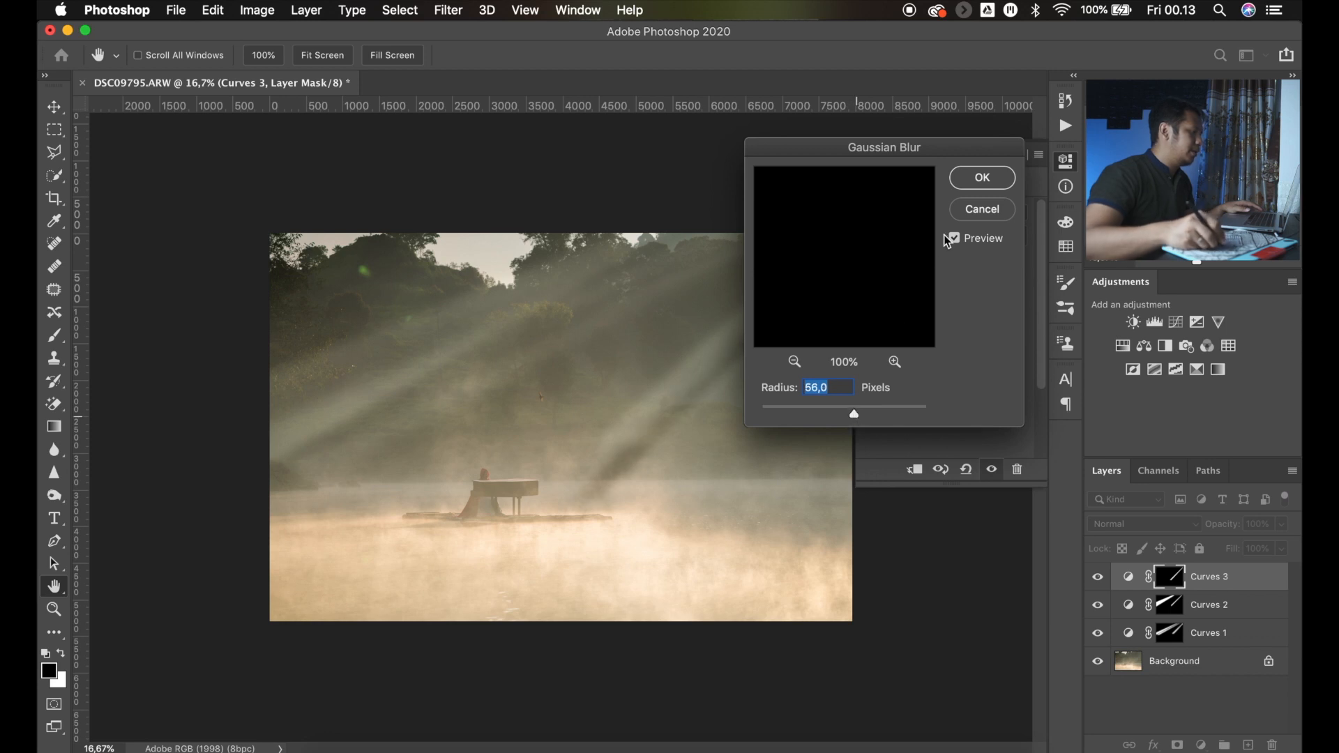
key(Return)
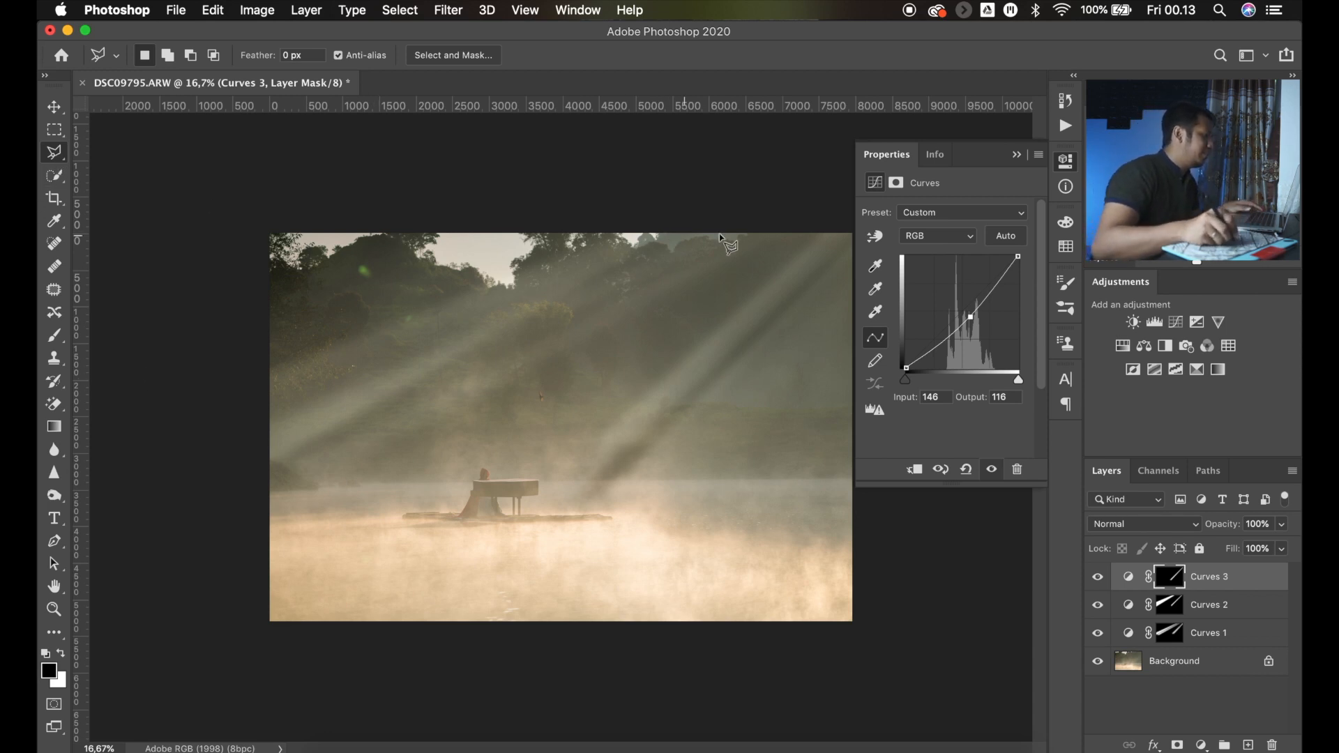
click(699, 212)
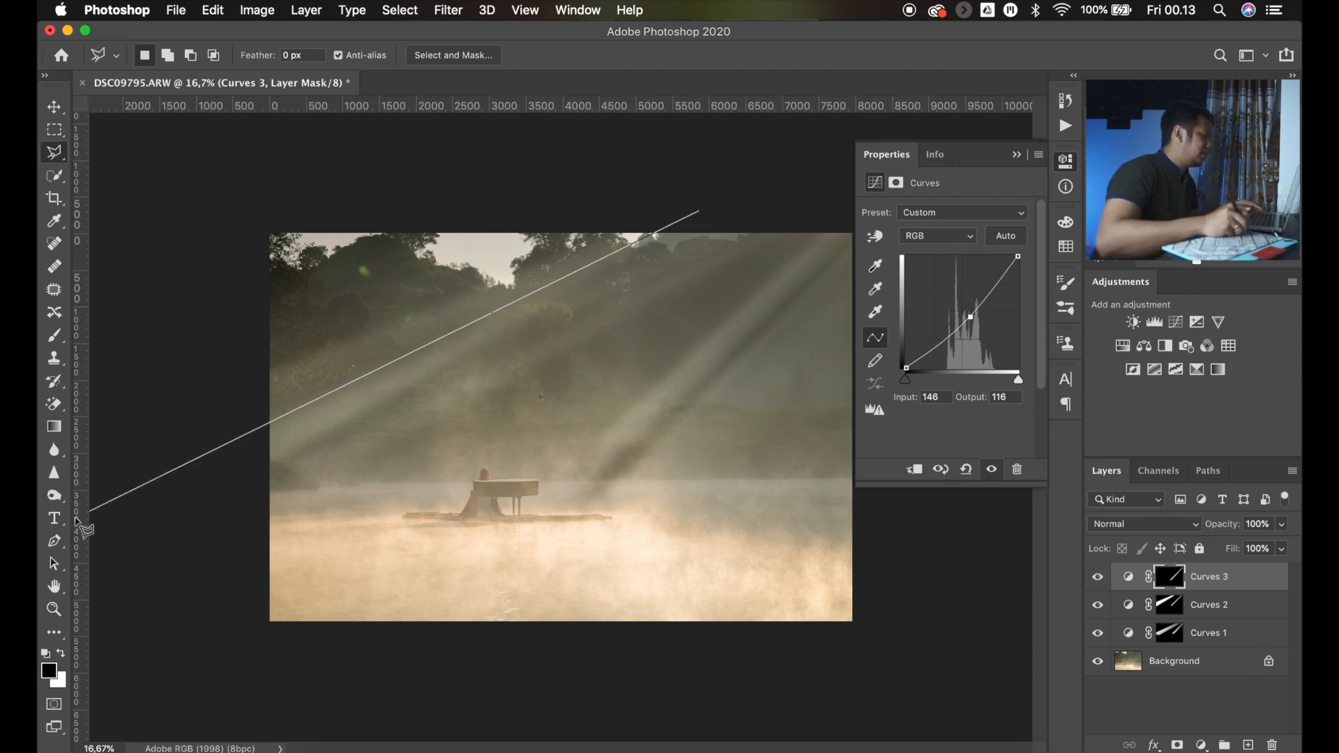
click(102, 518)
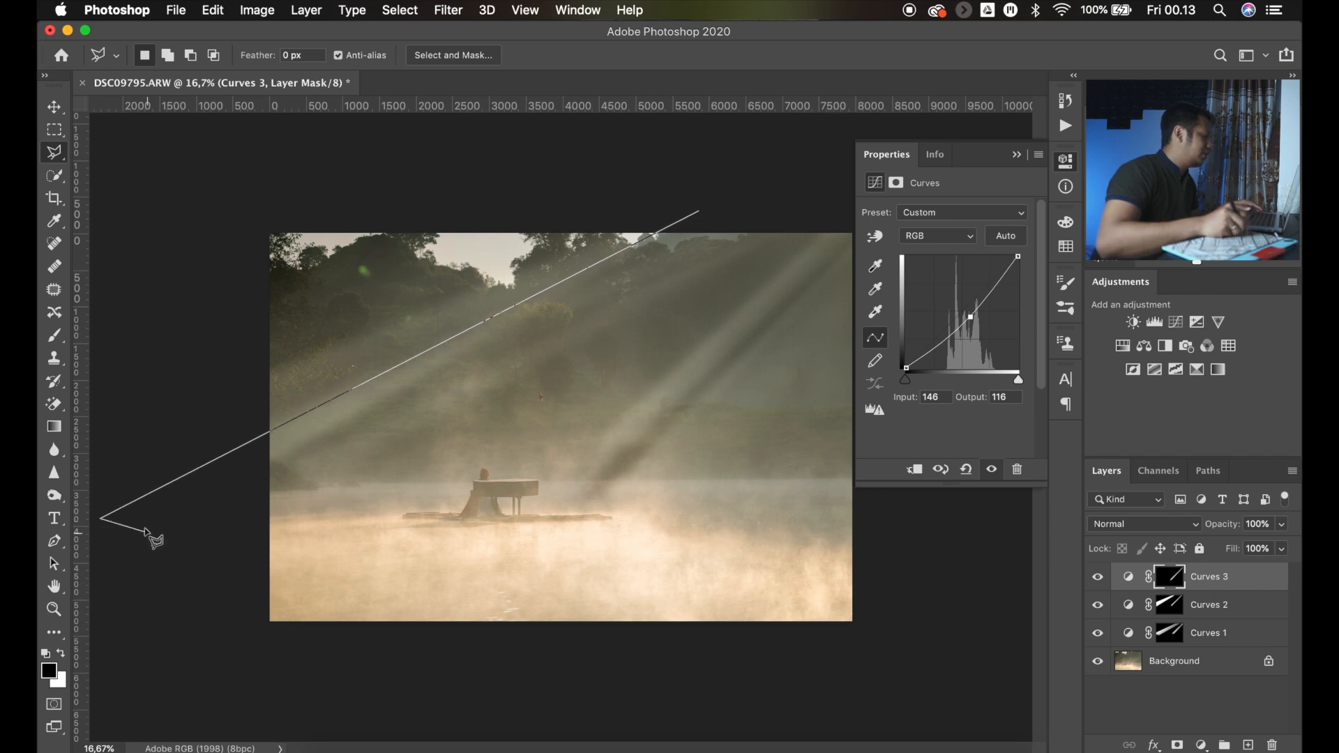
click(125, 521)
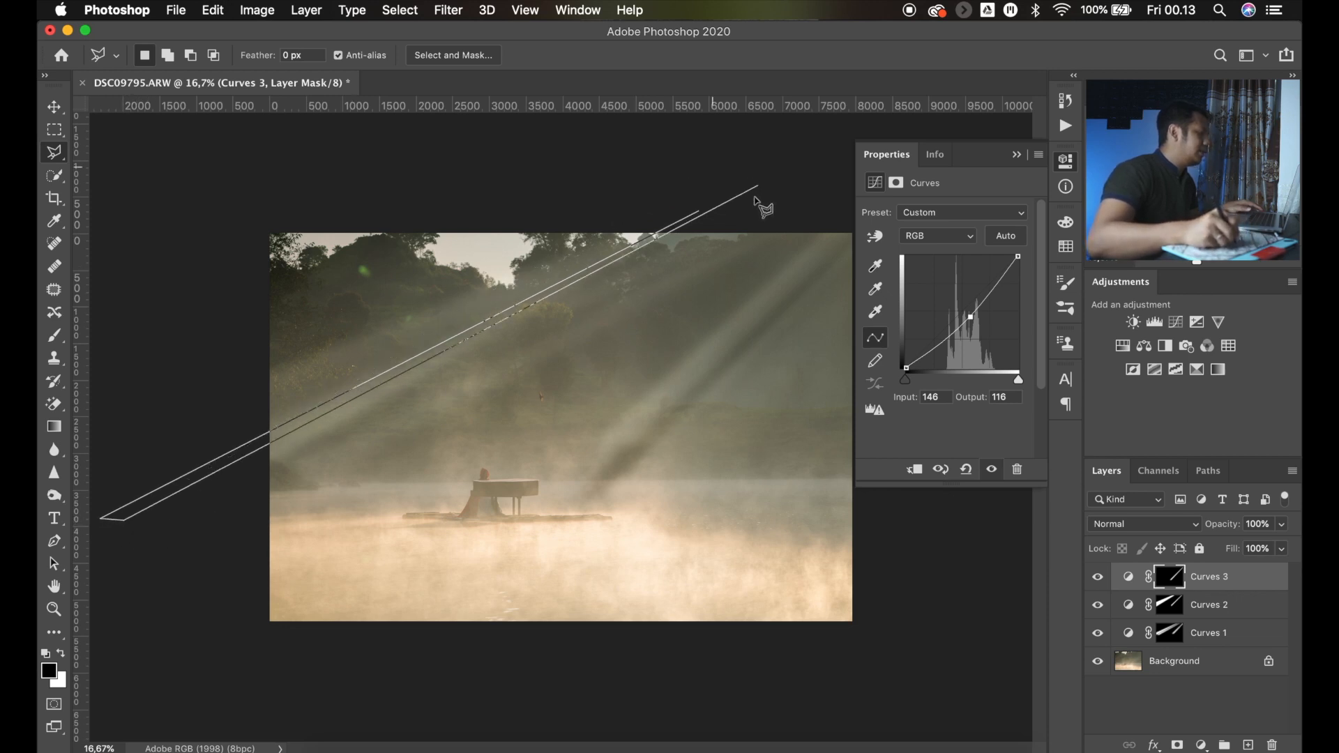
click(691, 219)
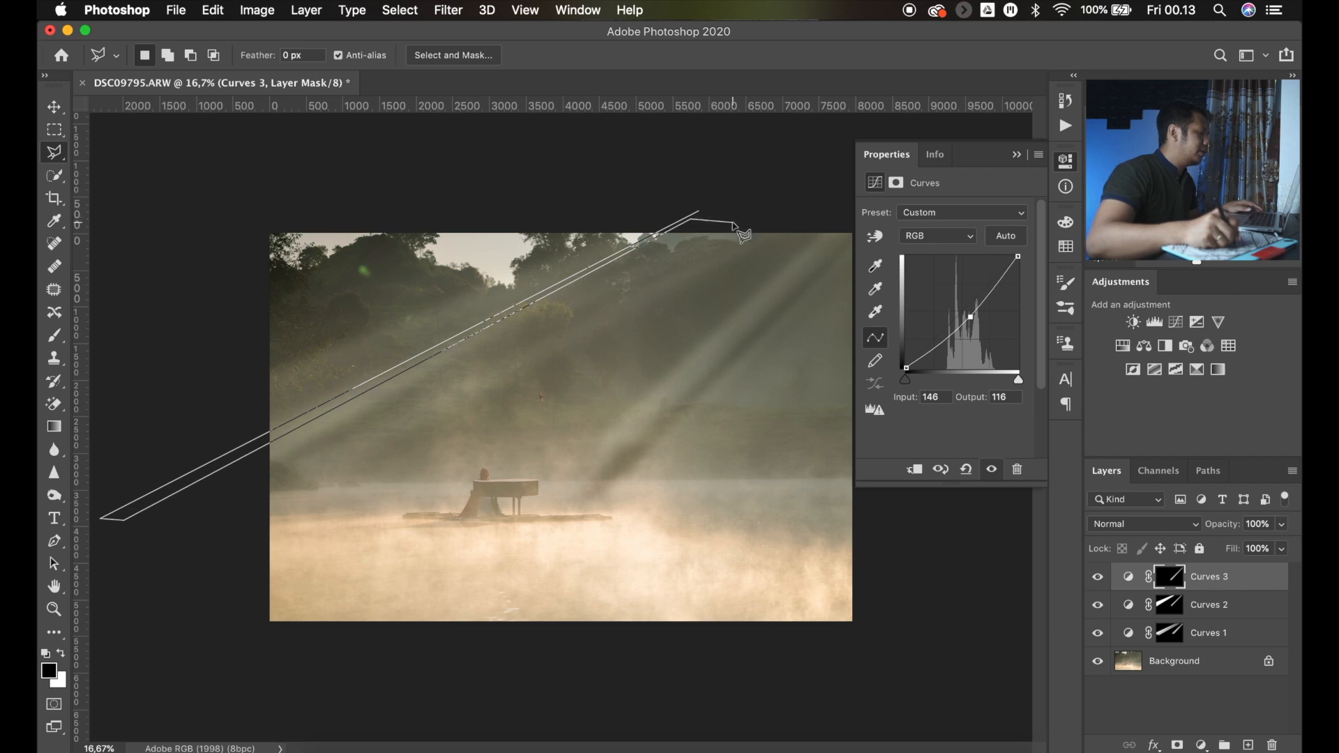
click(782, 218)
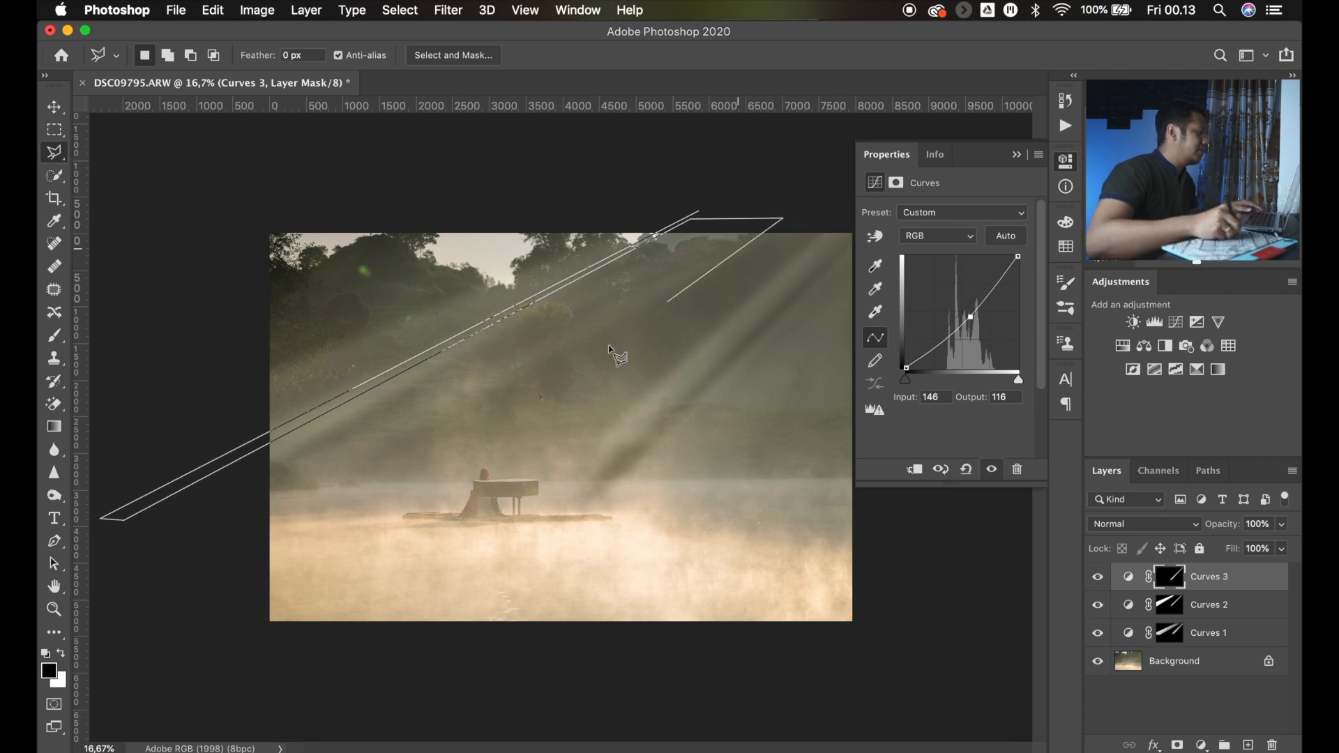
click(202, 528)
click(219, 550)
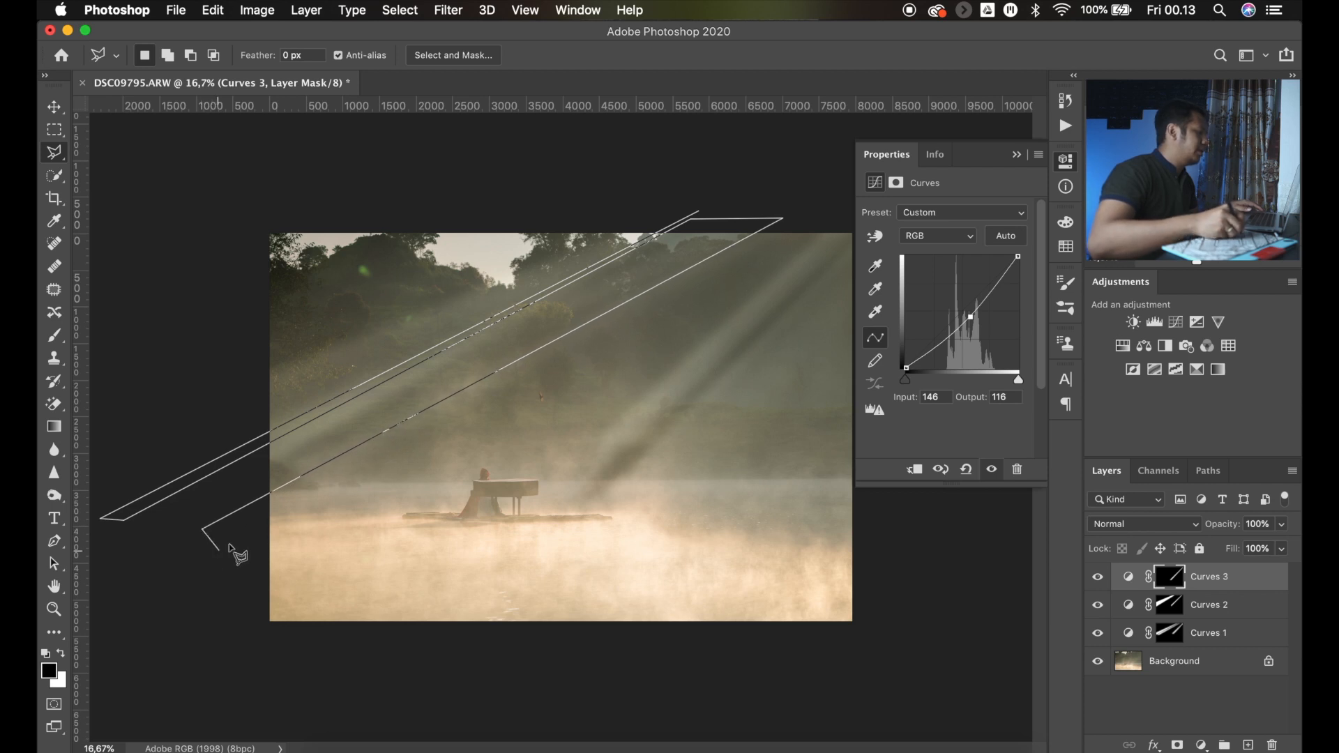
click(796, 214)
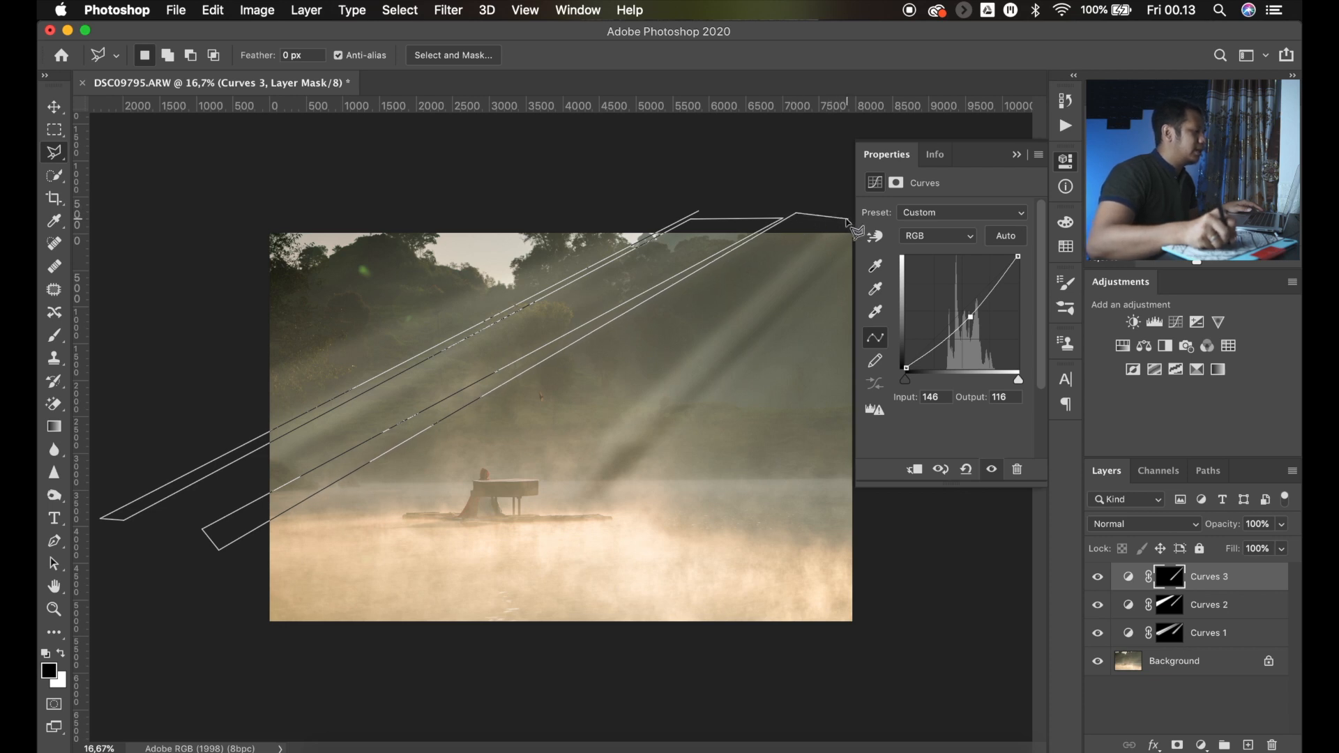
click(847, 217)
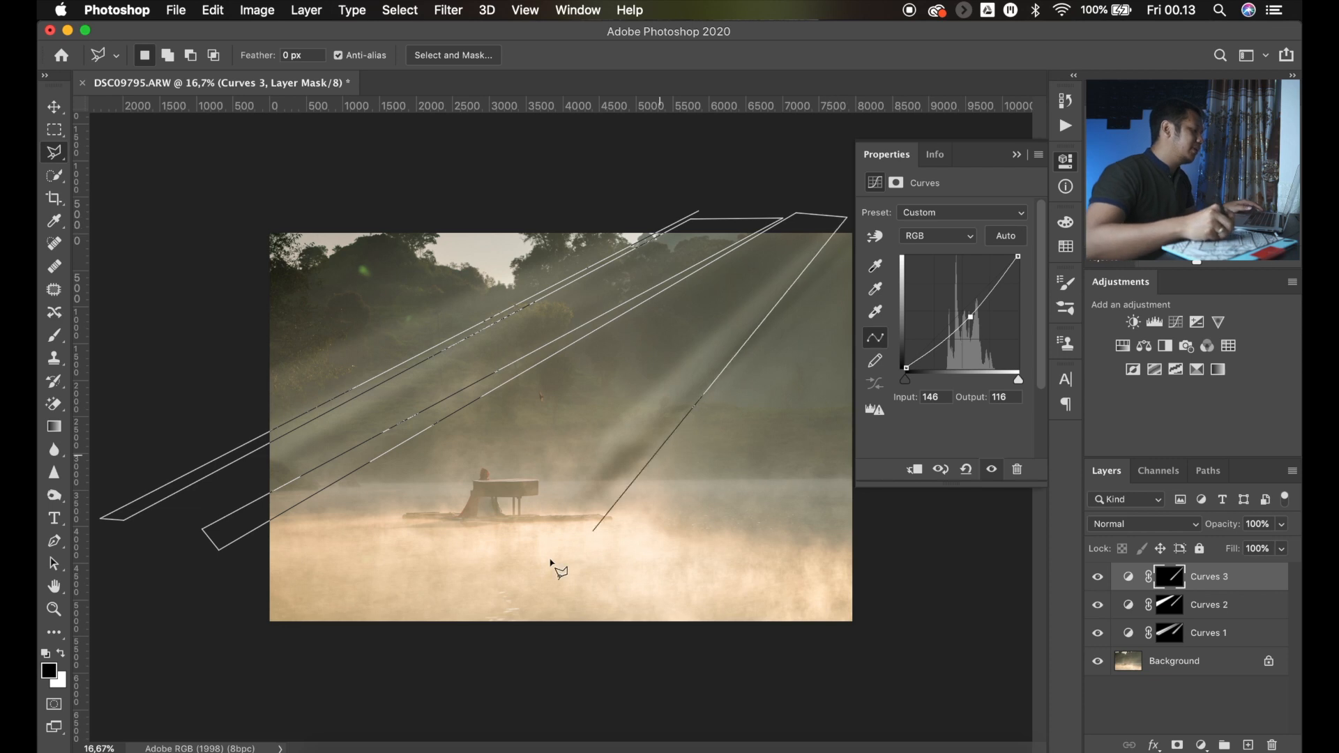
click(442, 585)
click(484, 563)
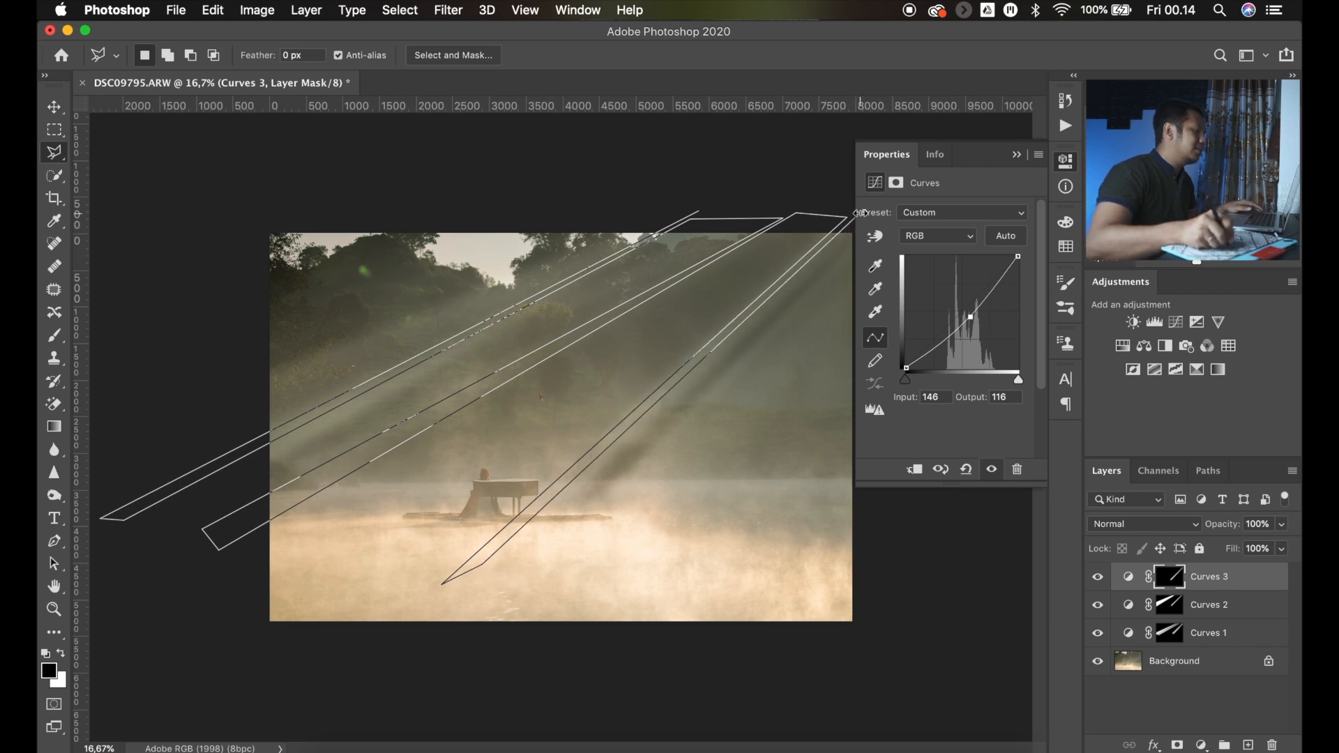
key(Escape)
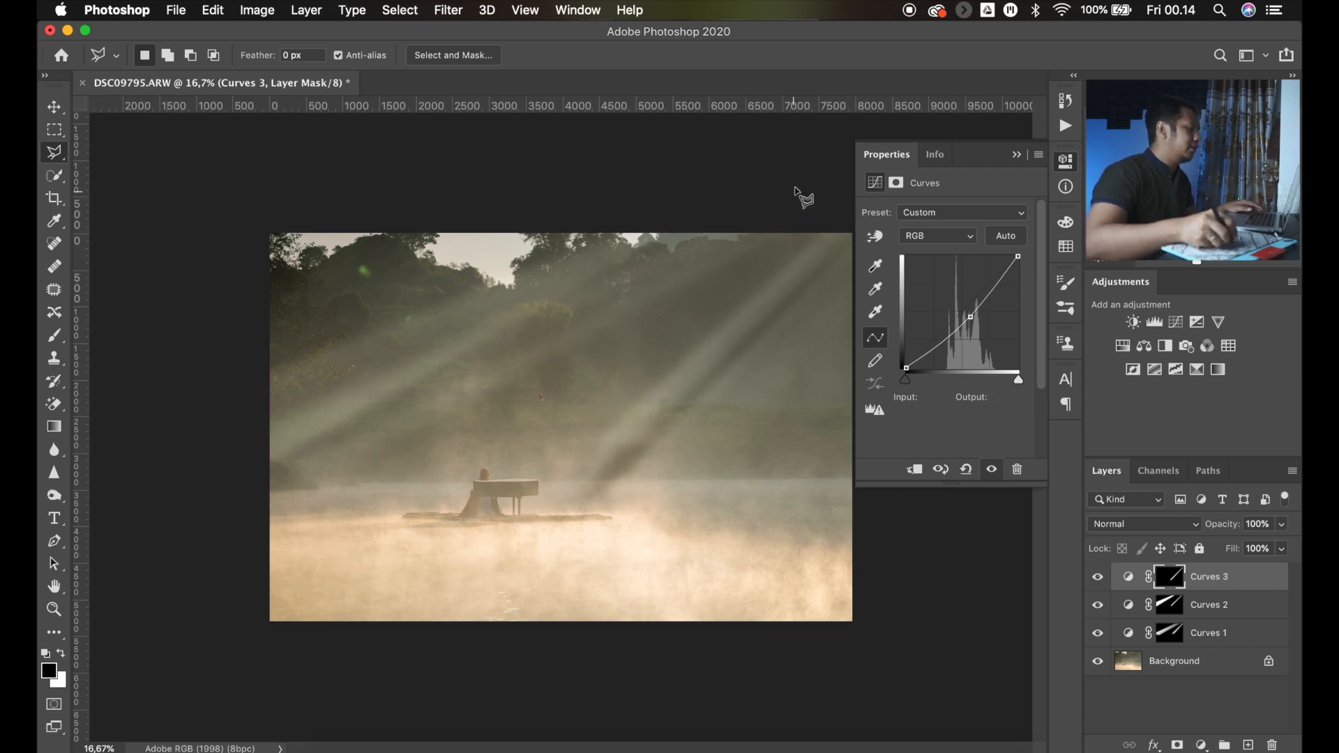
Hide the curve settings and compare the photo before and after the last mask blur by undoing and redoing it
click(1063, 165)
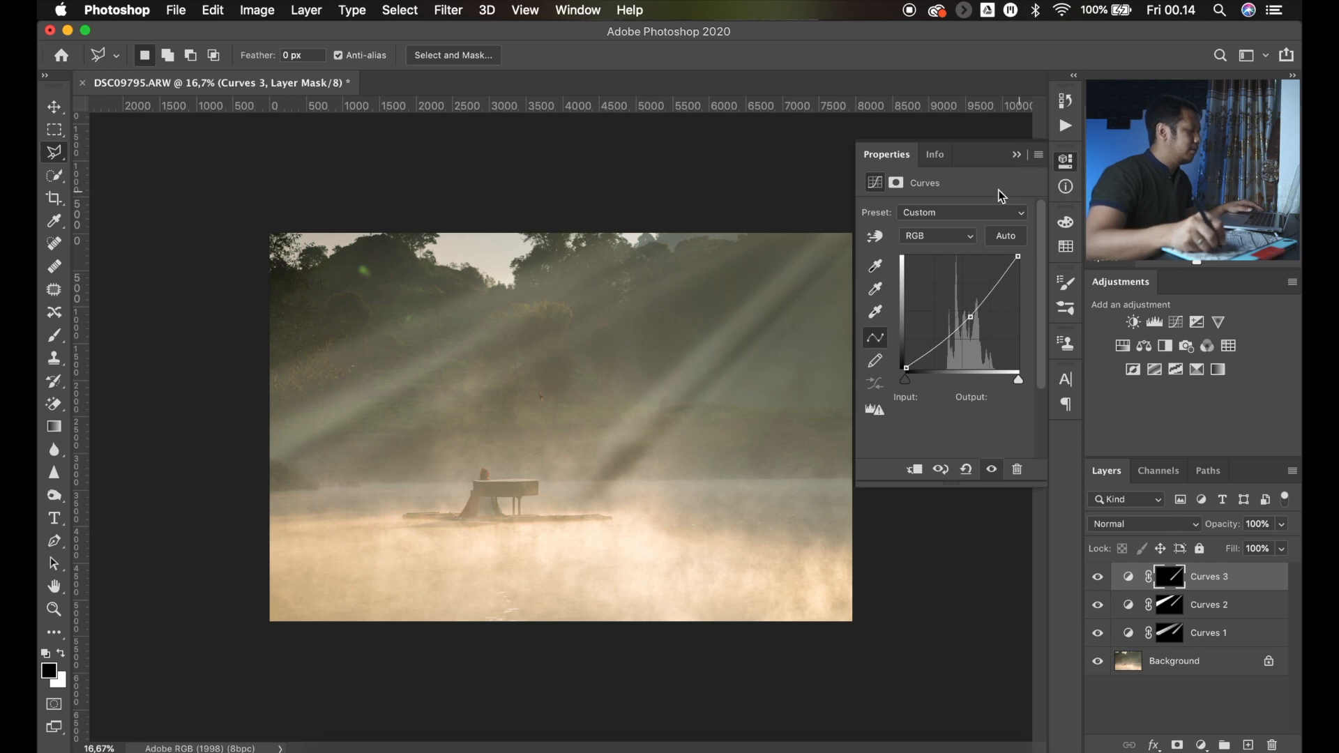
click(1067, 165)
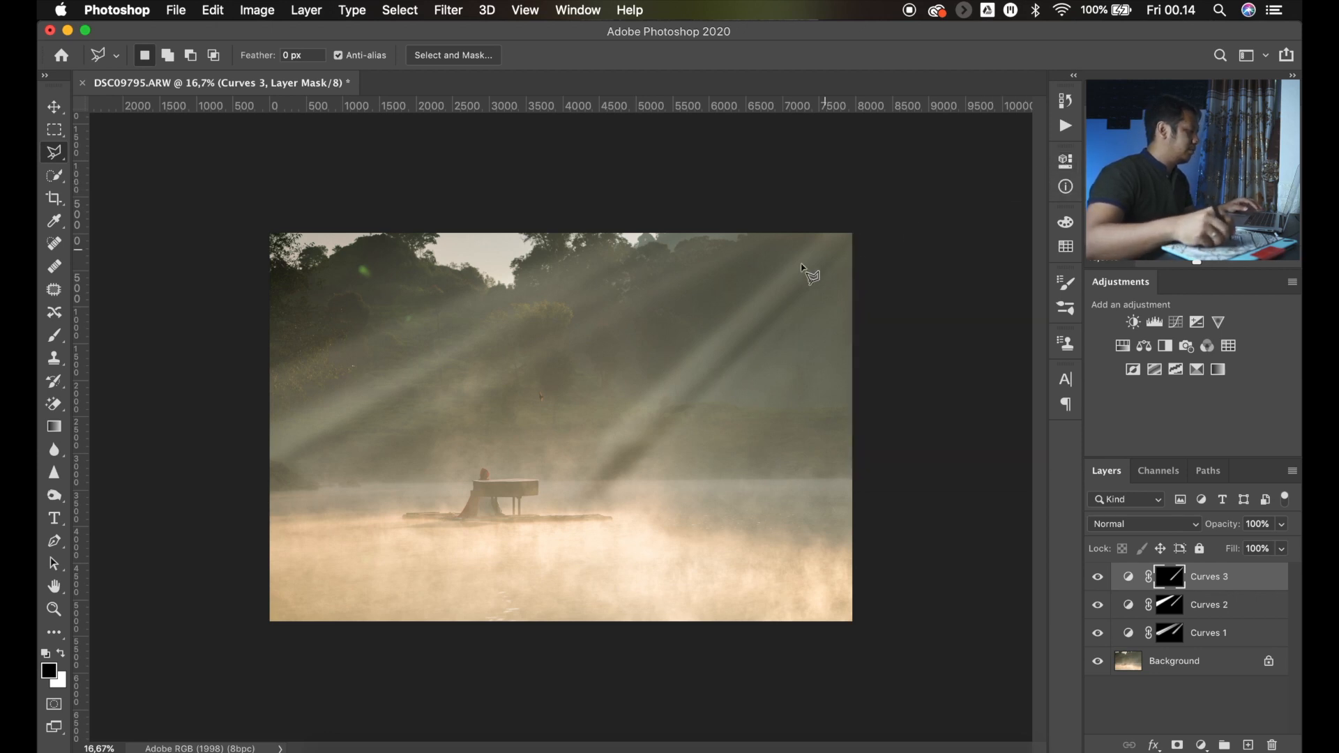
key(super+z)
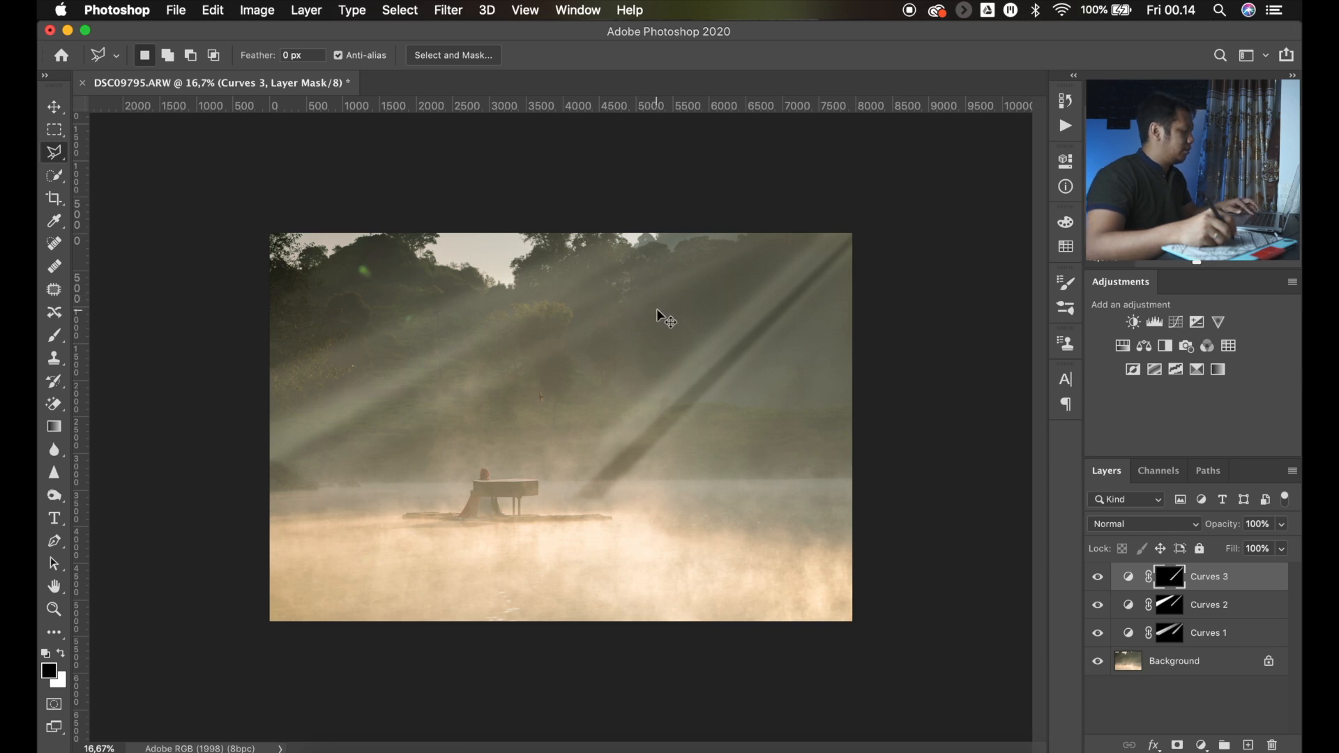
key(super+shift+z)
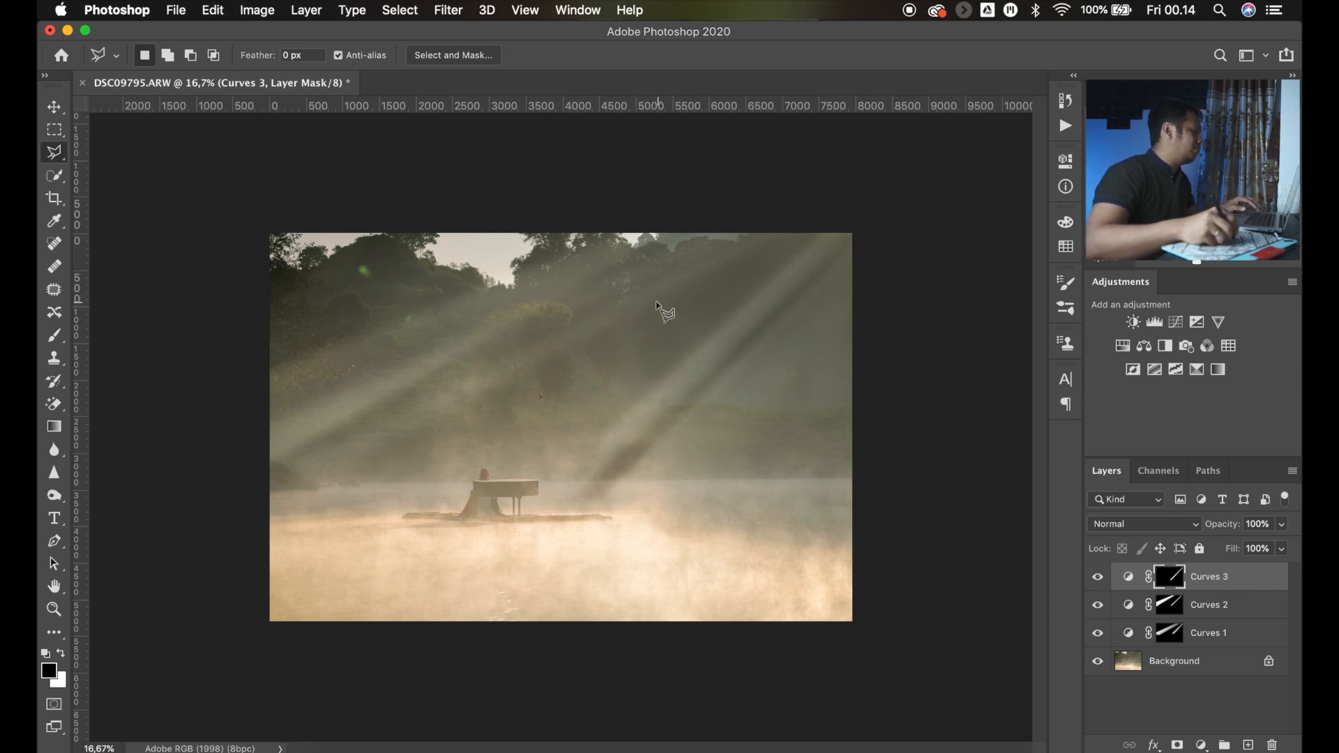
Select three thin diagonal strips with one Polygonal Lasso outline, two across the photo's left-hand rays and one from the upper-right corner toward the piano
click(635, 217)
click(122, 473)
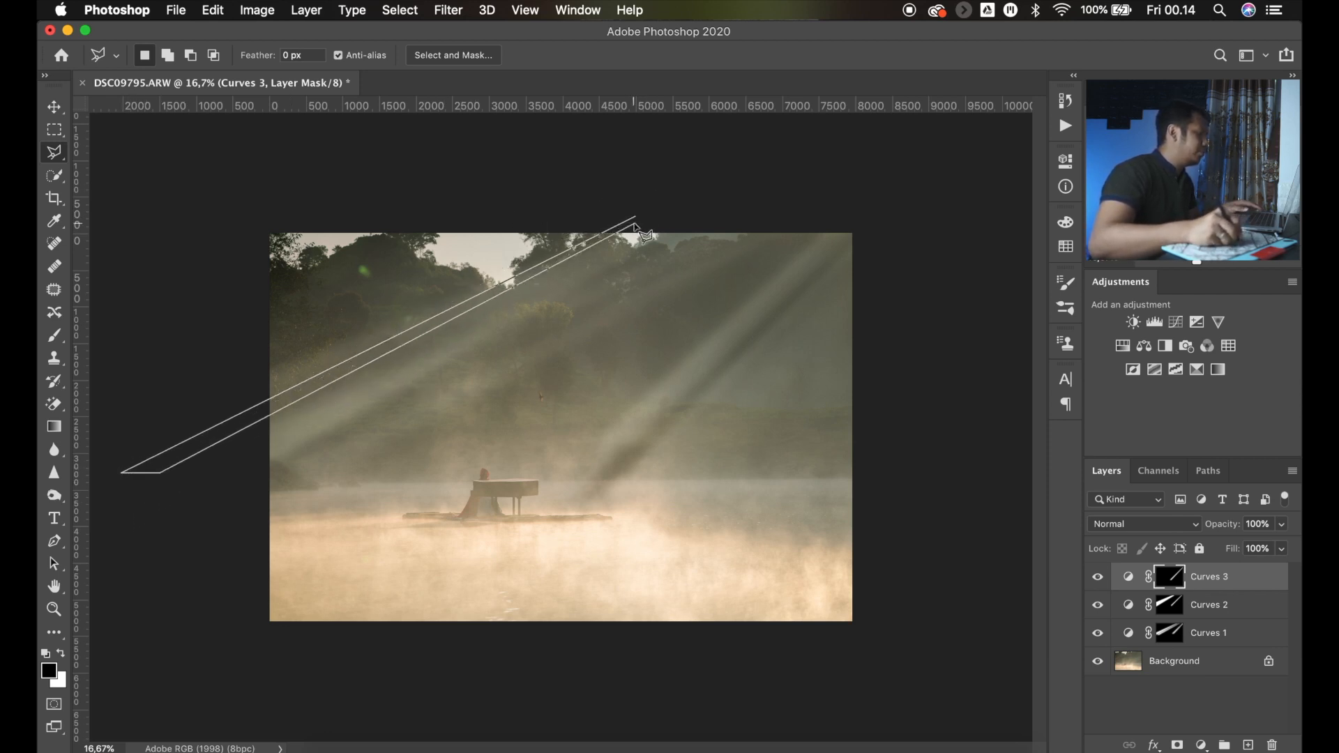
click(666, 221)
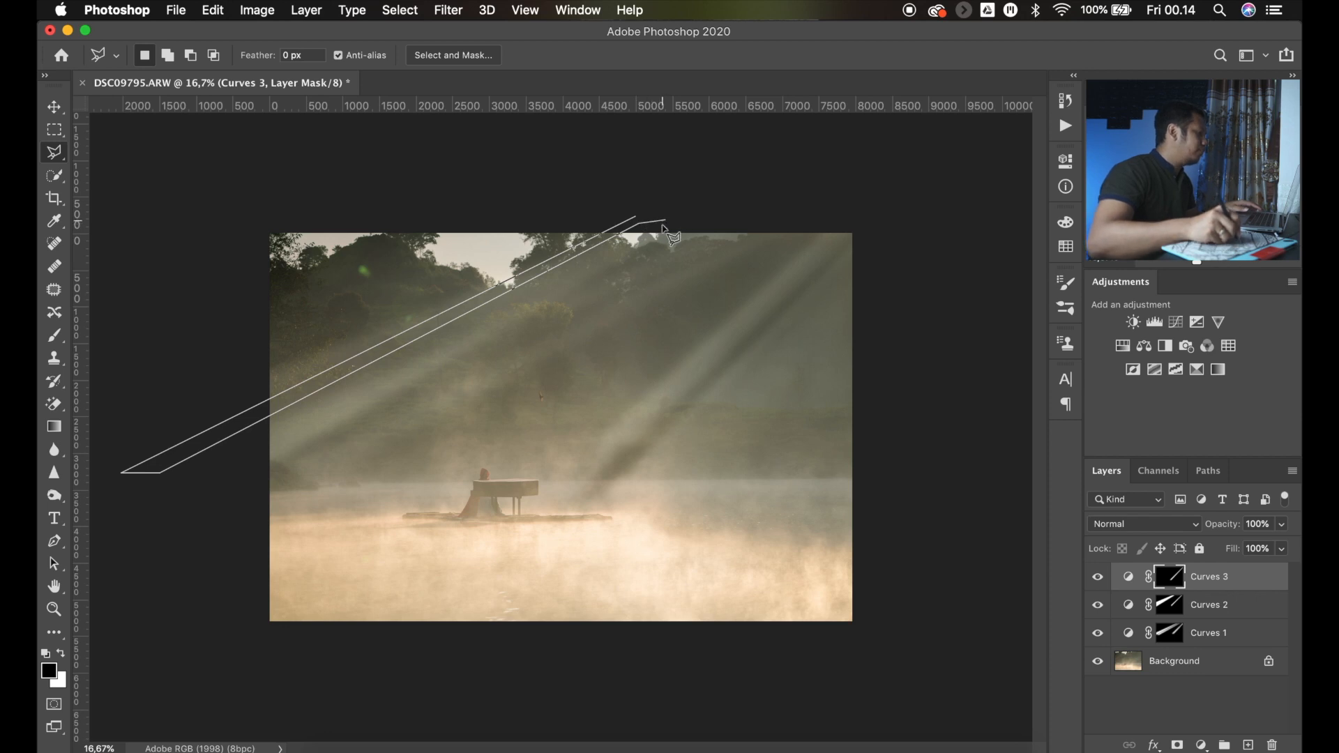
click(210, 482)
click(225, 488)
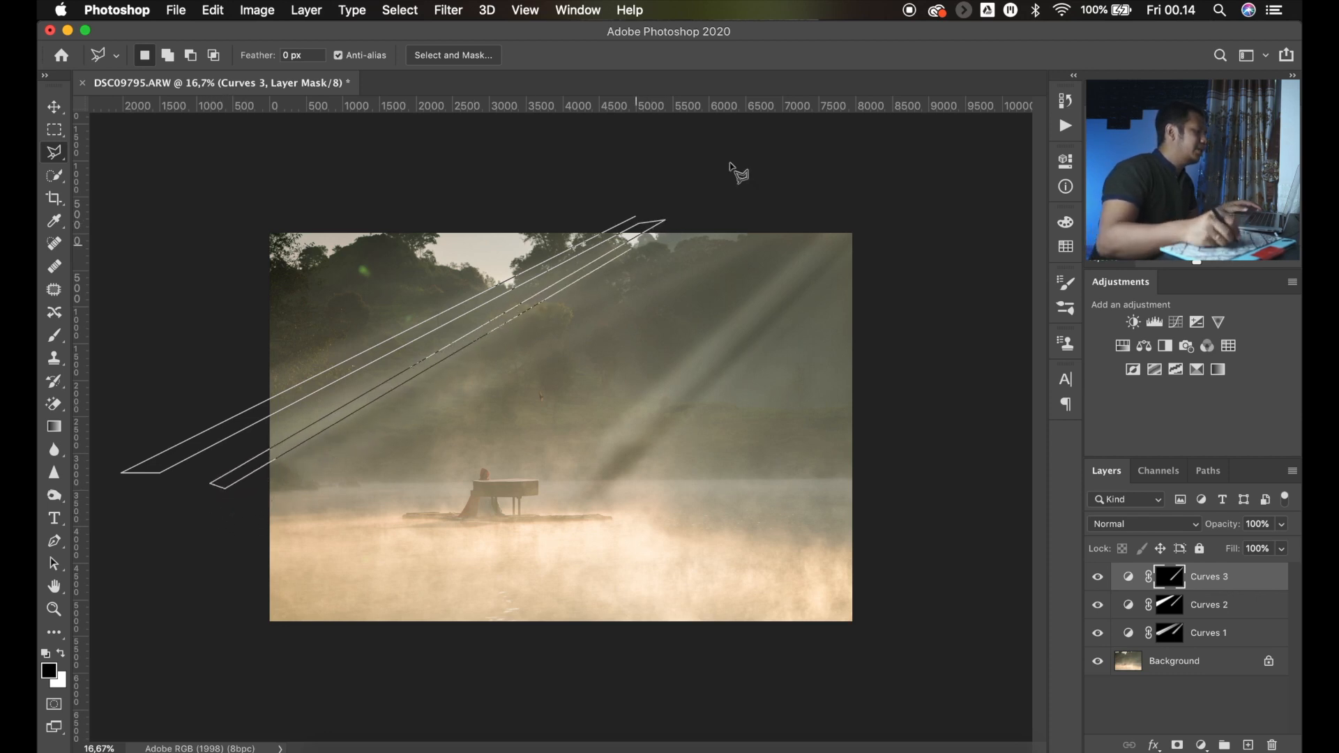
click(678, 222)
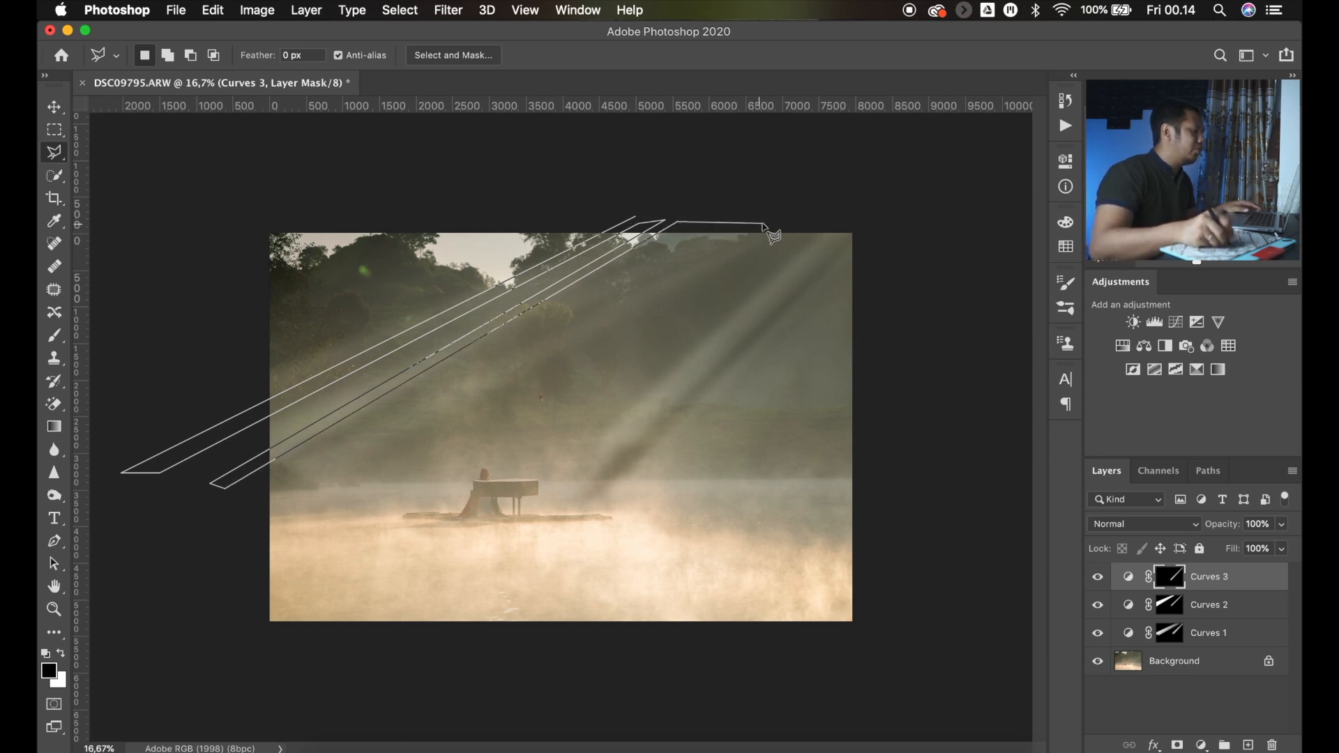
click(839, 226)
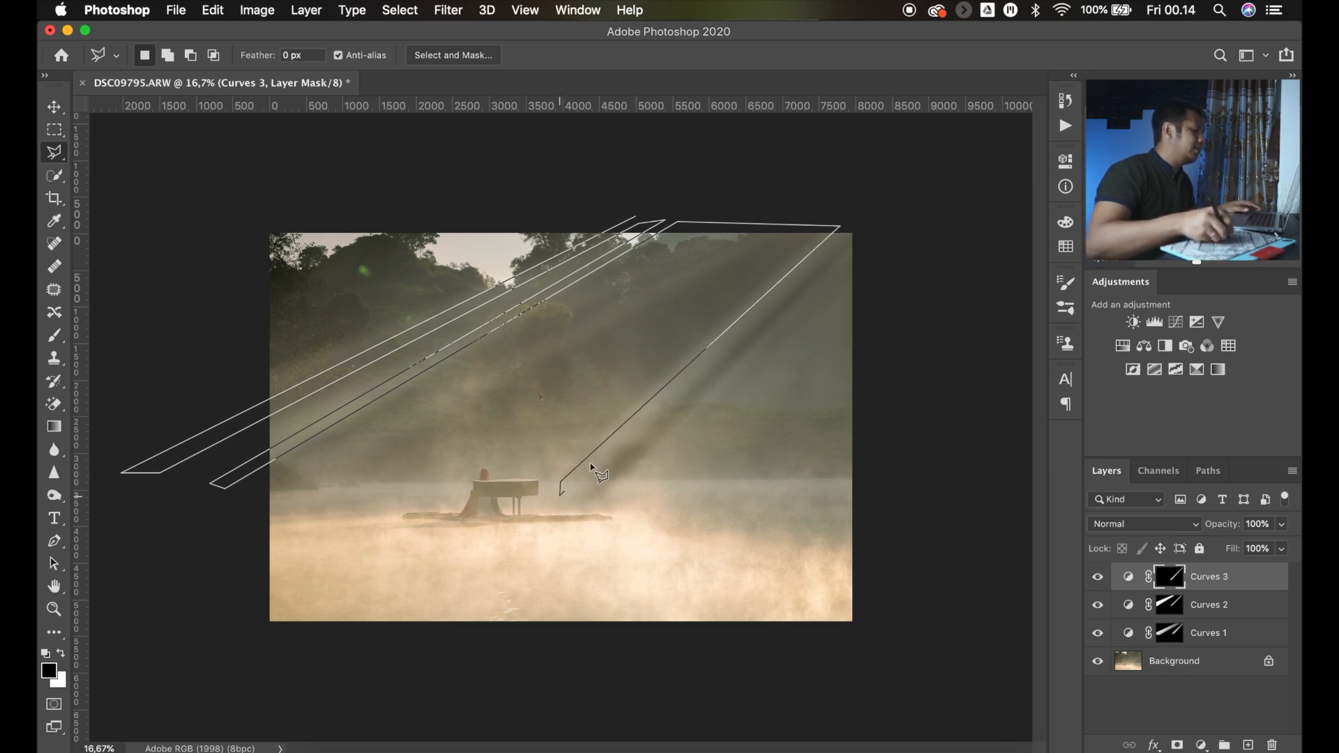
click(852, 218)
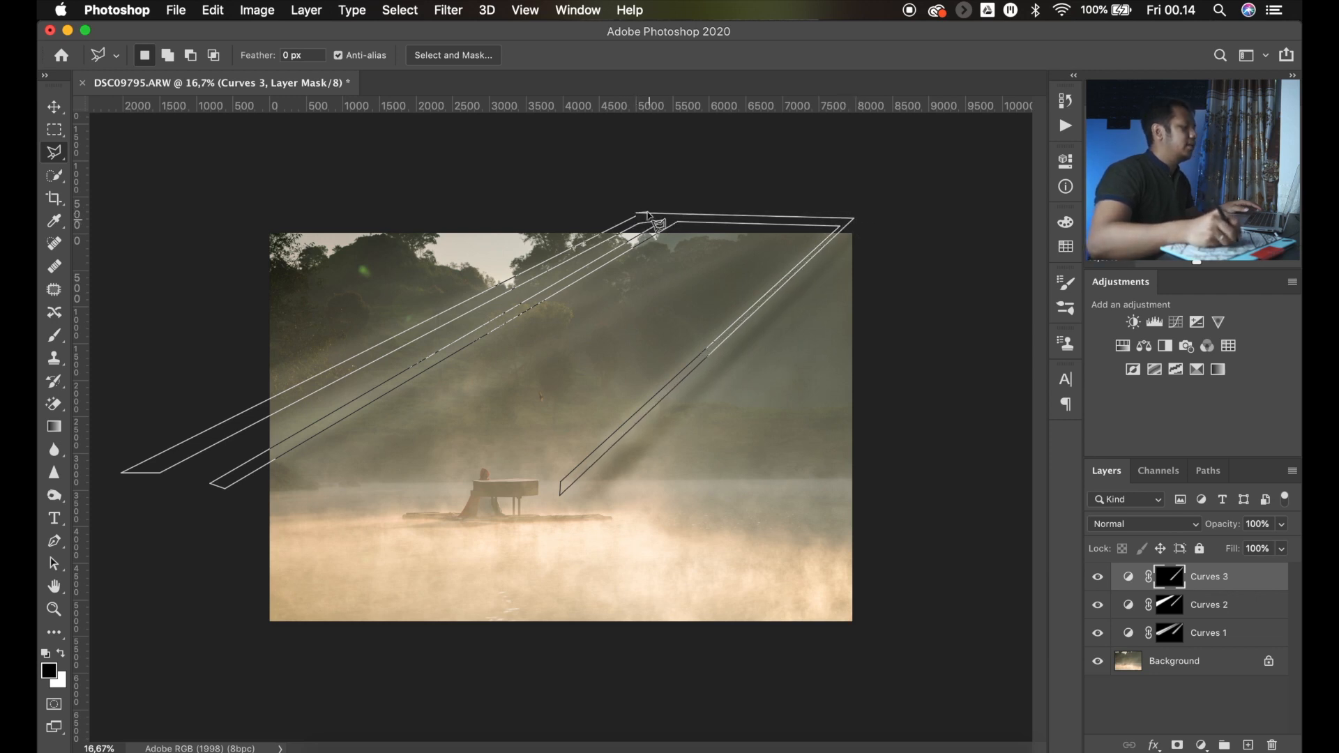
key(Escape)
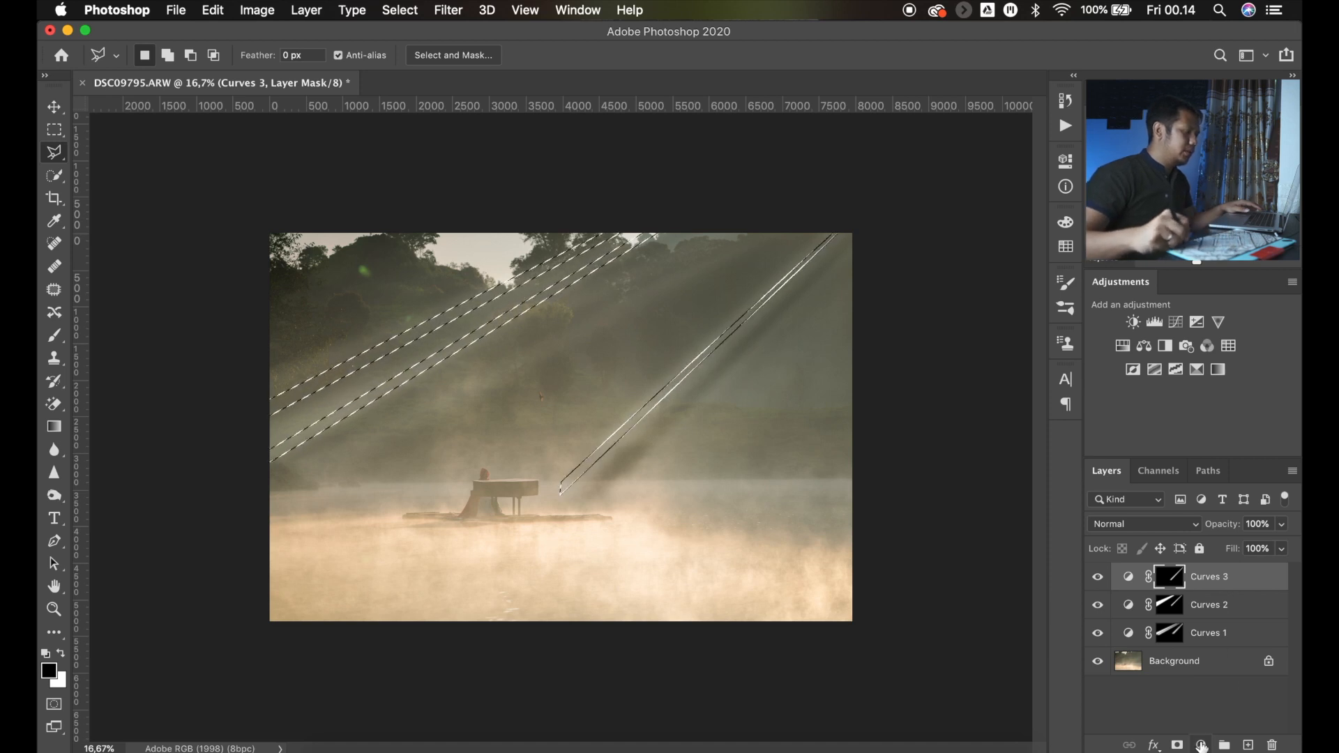
Add a Curves adjustment layer from the three-strip selection and darken it with a curve point at input 146, output 104
click(1202, 745)
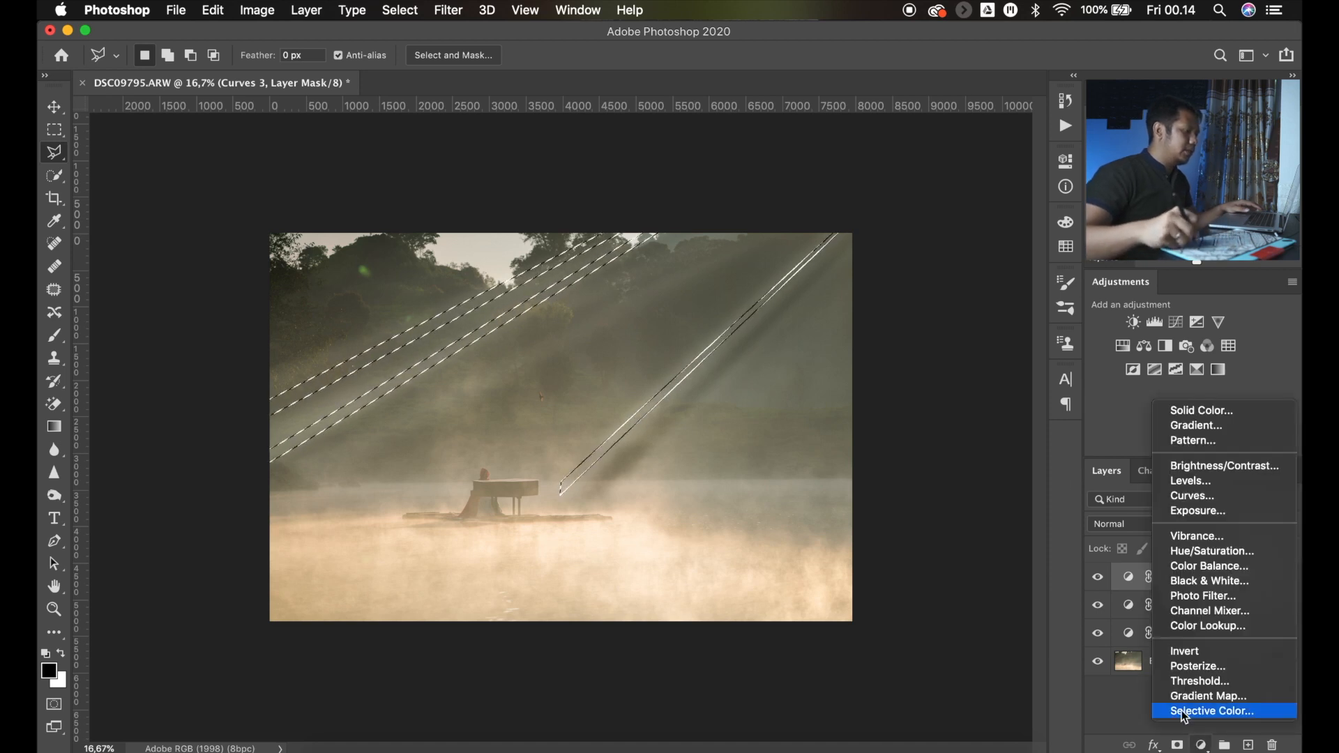
click(1194, 496)
drag(967, 307, 969, 322)
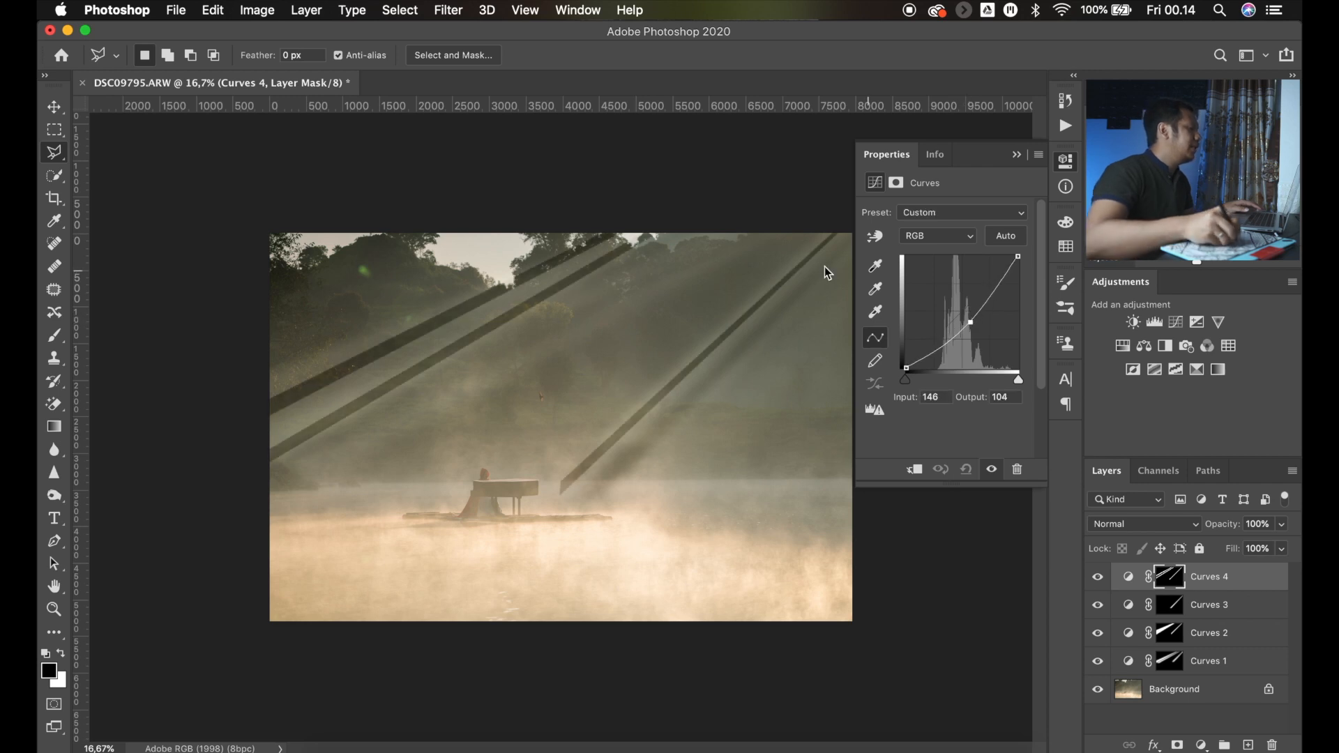
Soften the Curves 4 mask with a Gaussian Blur of radius 88,4 pixels
click(459, 14)
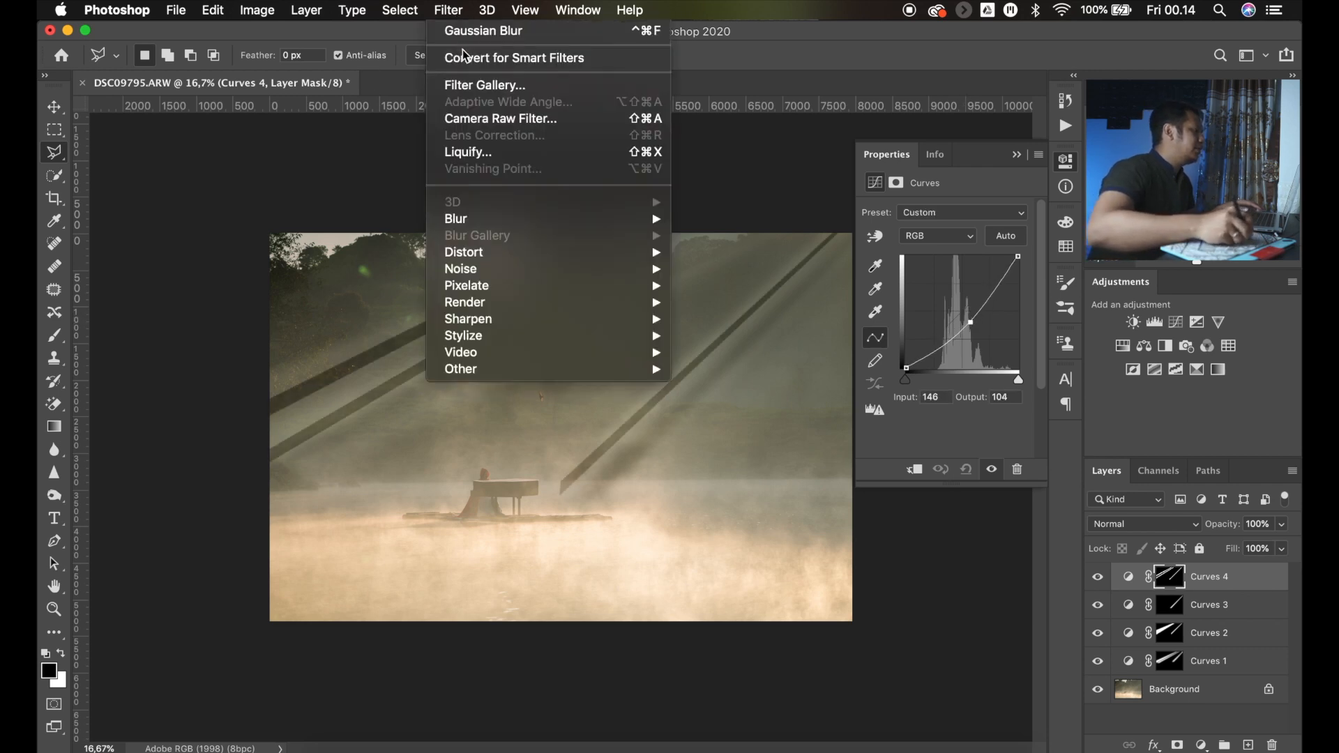
mouse_move(585, 225)
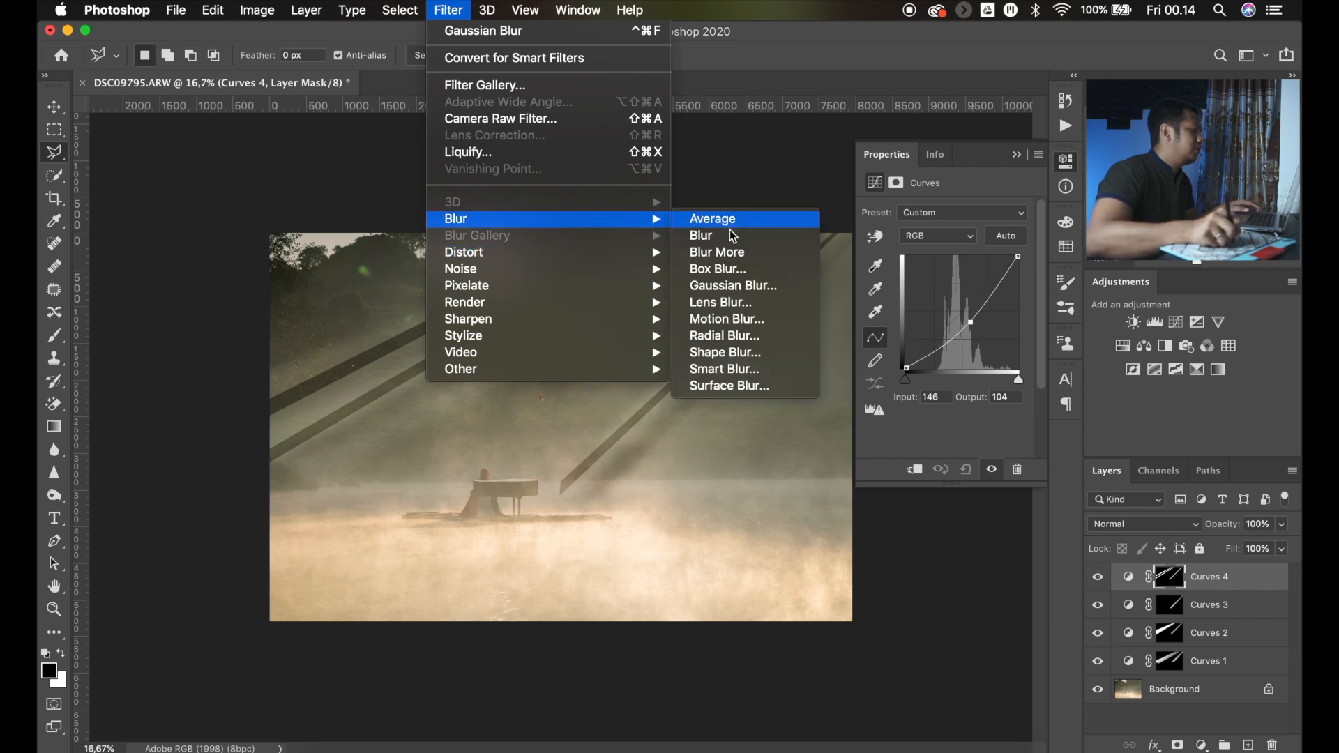
click(733, 287)
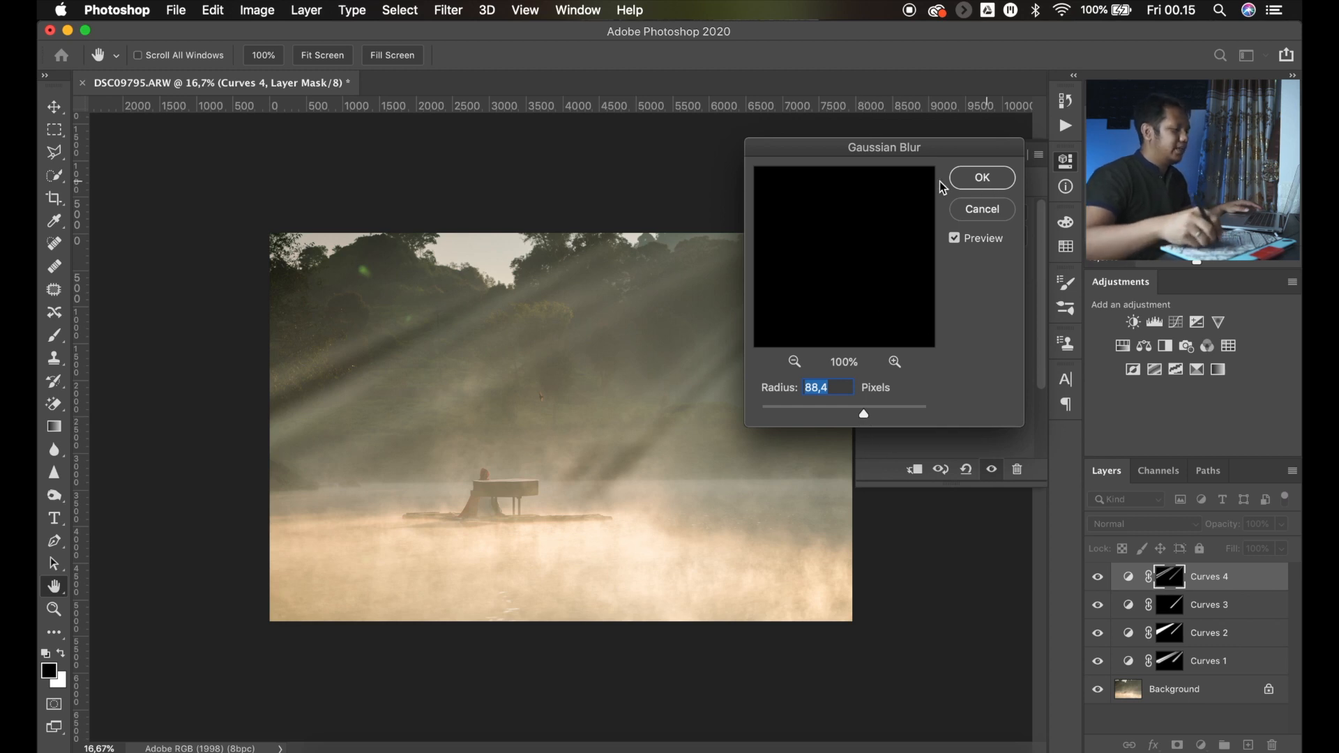
key(Return)
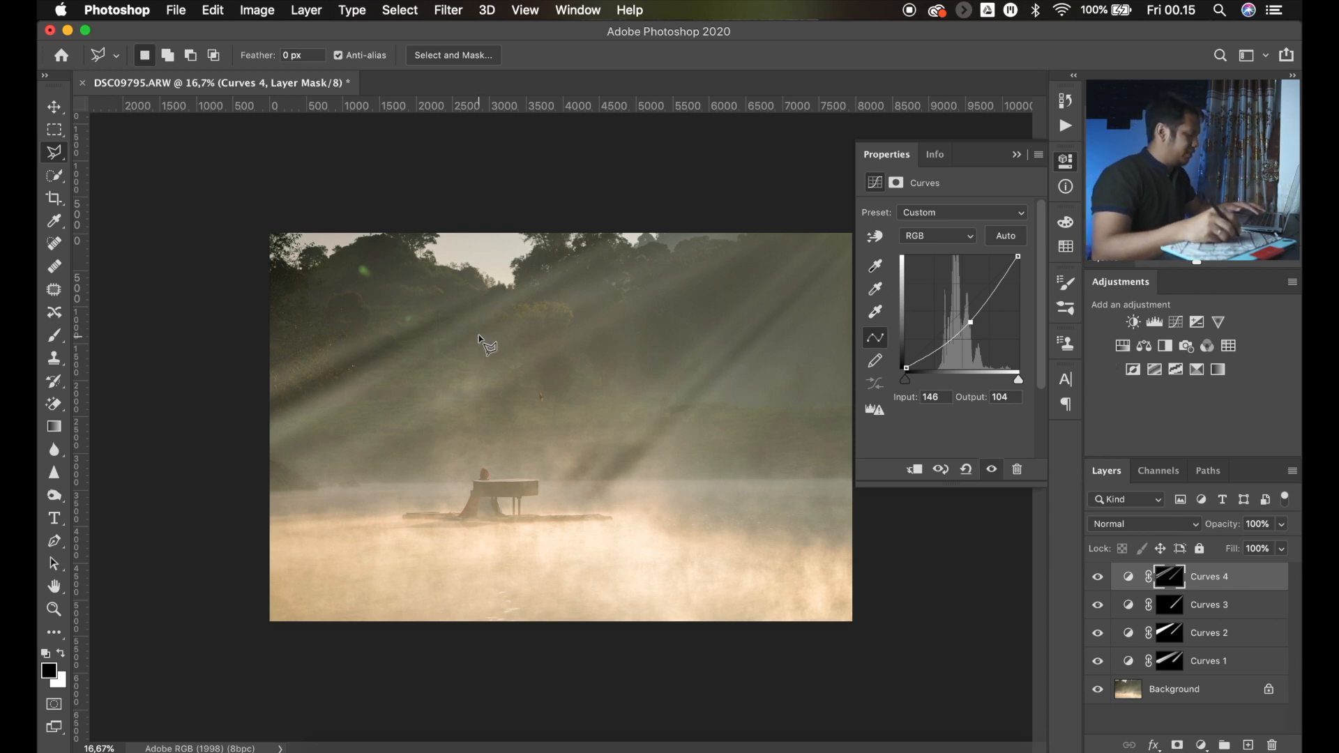
Choose the Brush tool and change the foreground colour to a dark grey for painting on the Curves 4 mask
key(b)
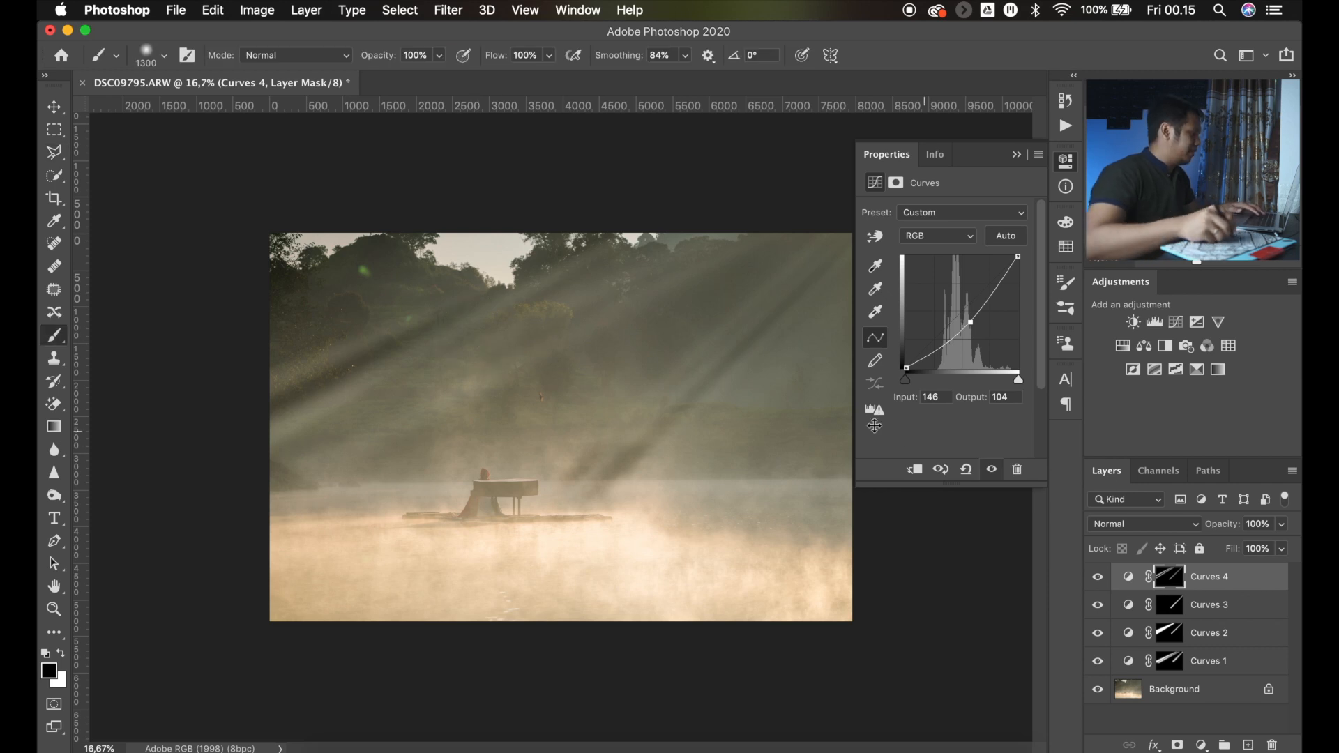
click(52, 672)
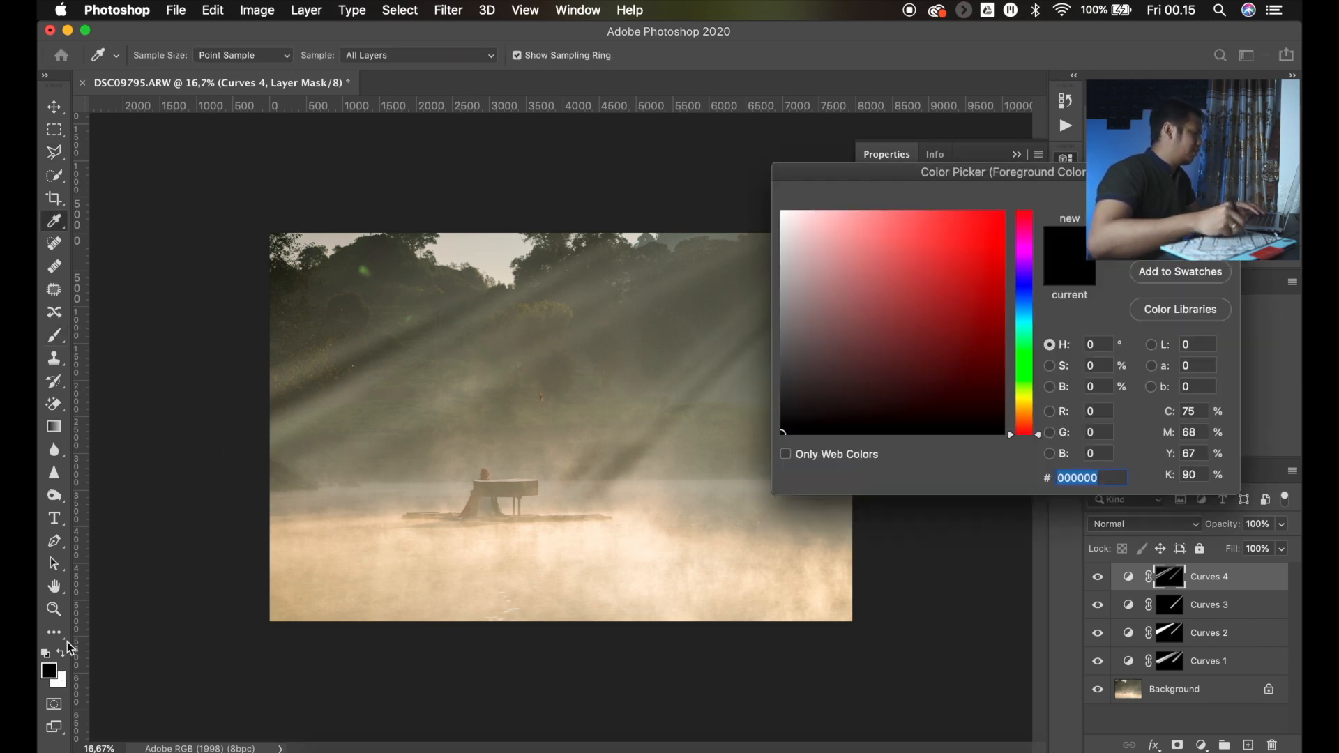
drag(798, 350, 770, 344)
key(Return)
key(b)
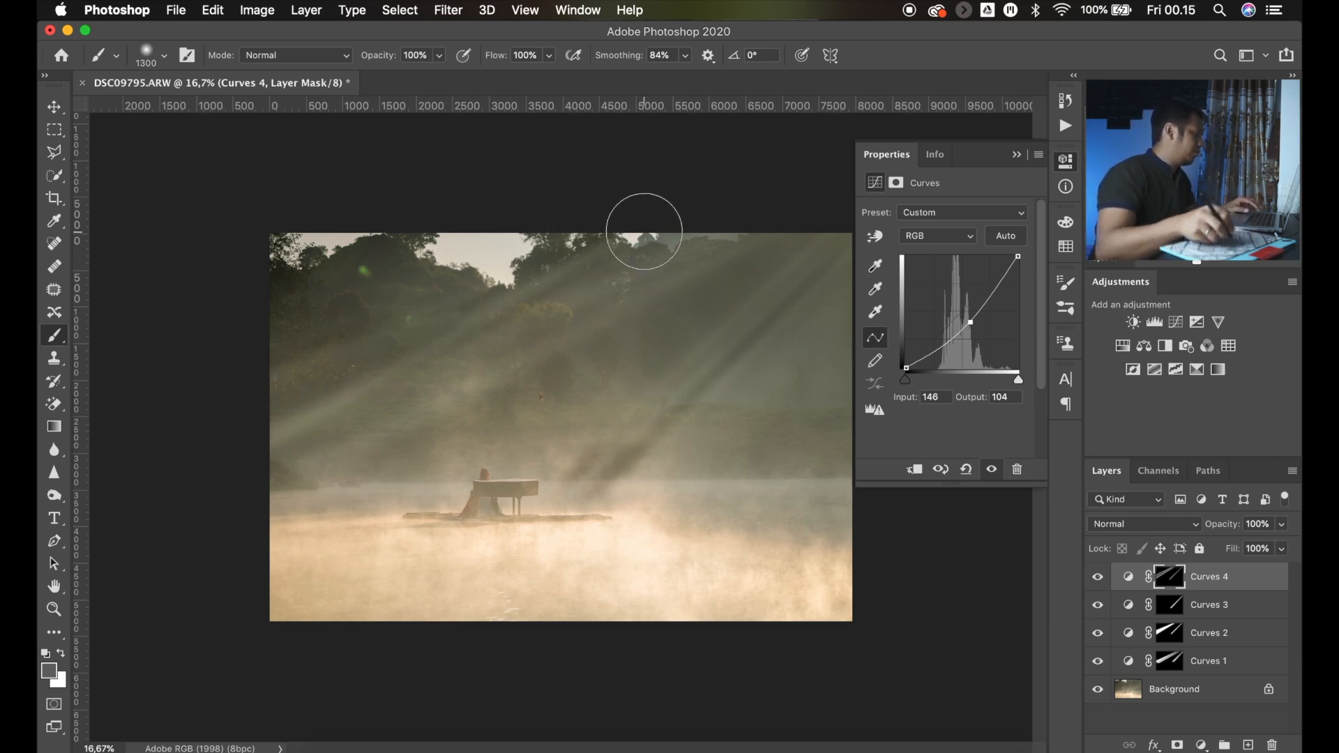
Undo the recent edits on the Curves 4 mask back past its Gaussian Blur, and restore the blur
key(super+z)
key(super+z)
key(super+z)
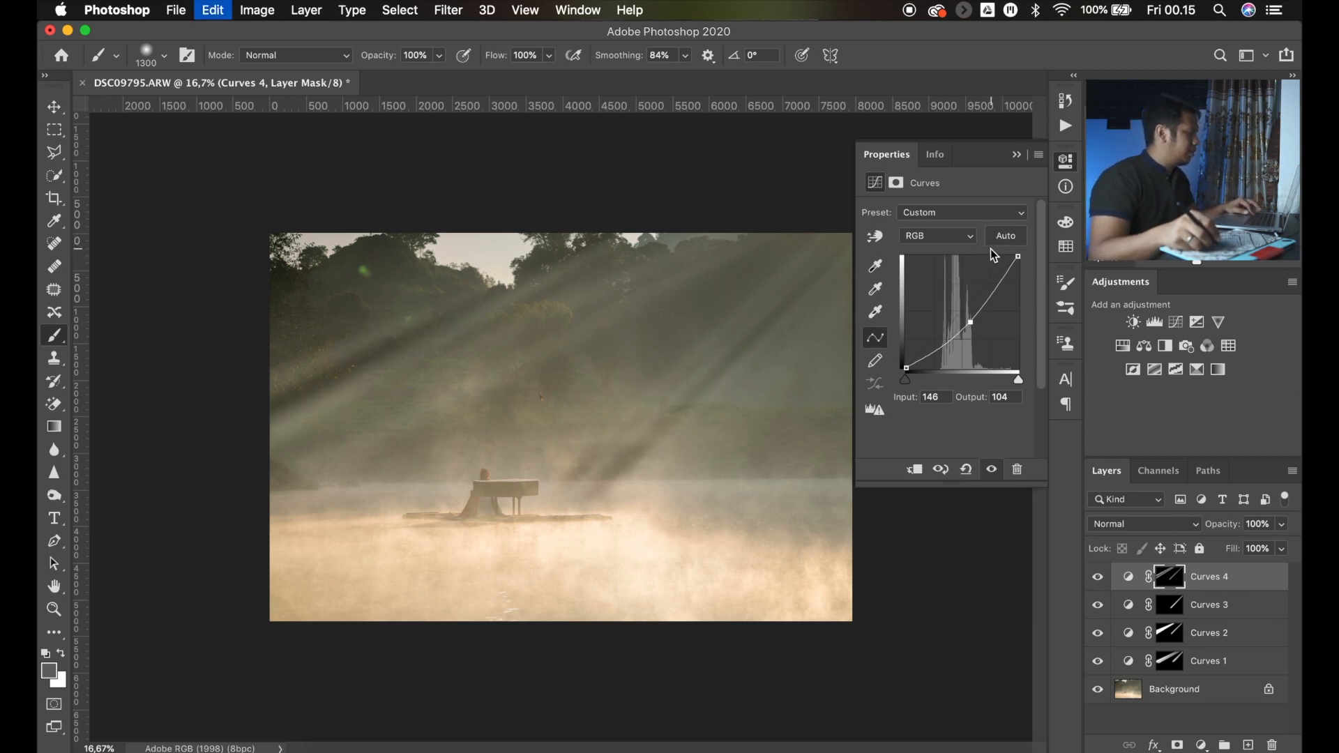
key(super+z)
key(super+z)
key(super+z)
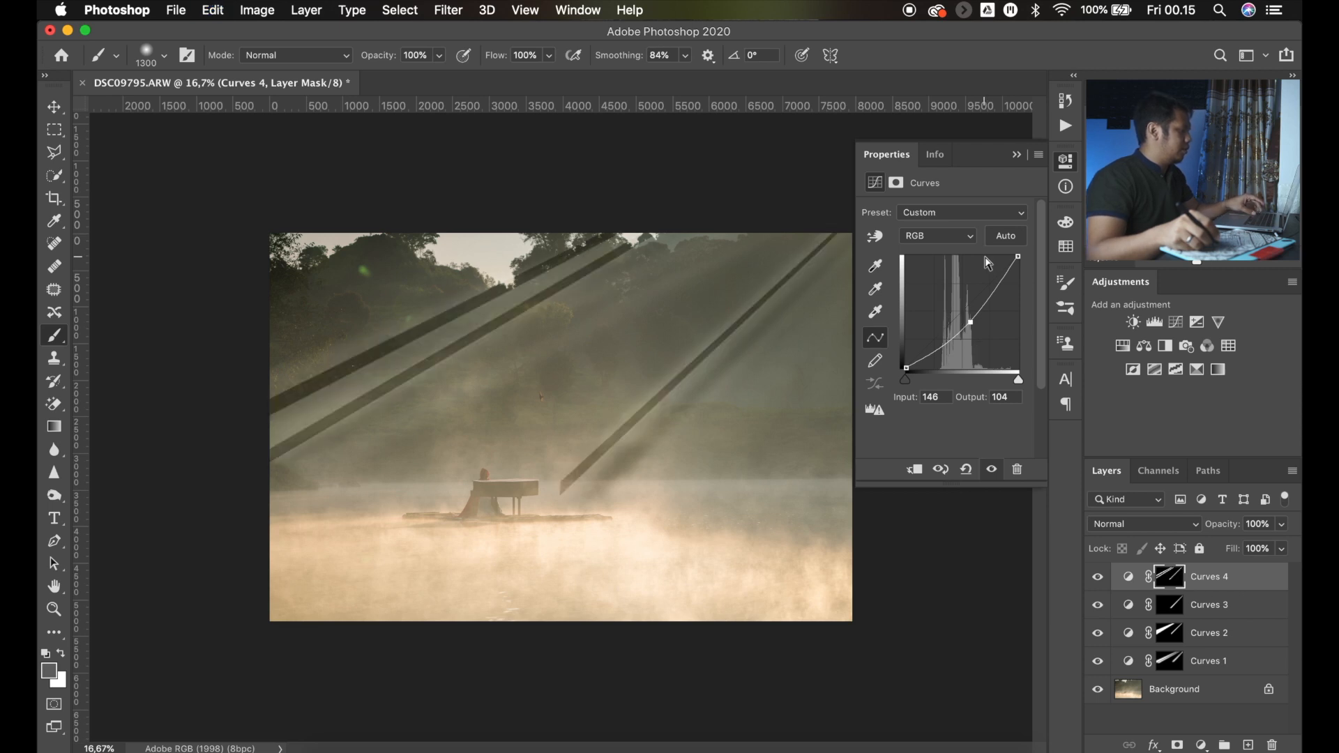
key(super+z)
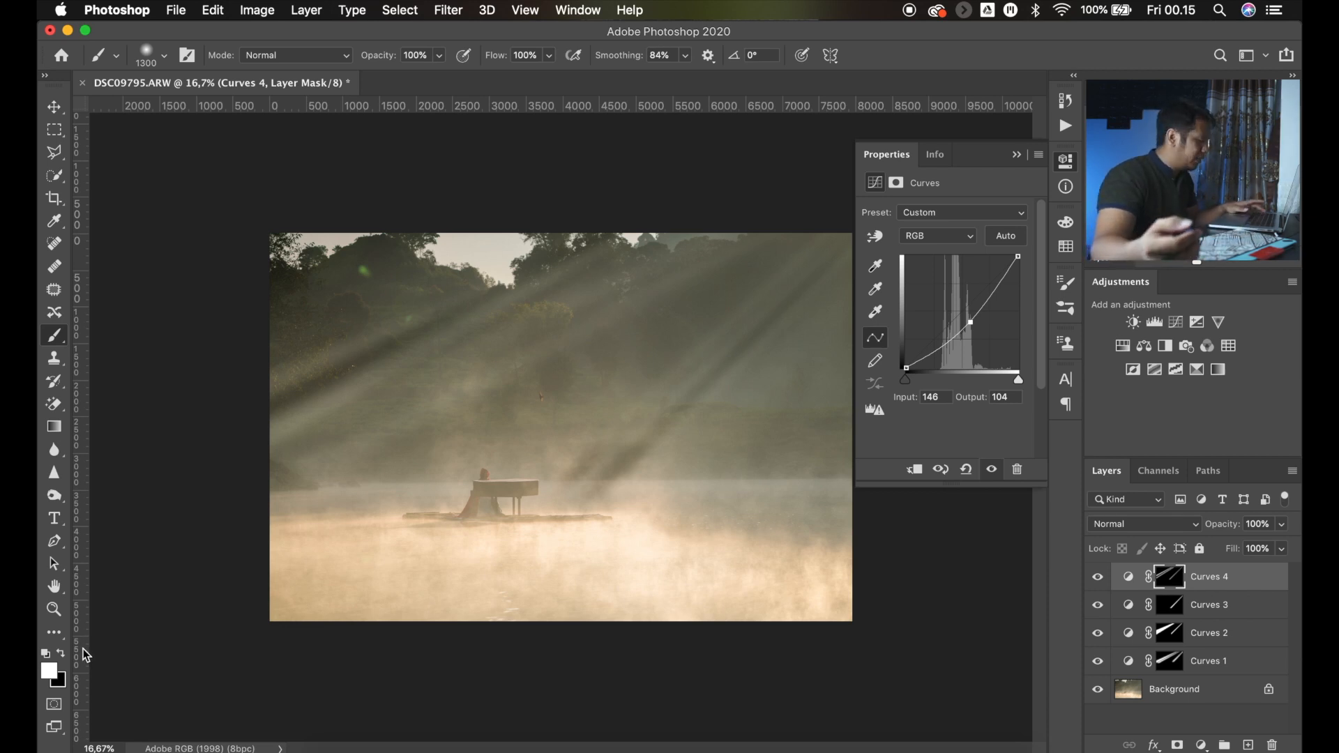
Make black the foreground colour and set the Brush opacity to 50% for painting on the Curves 4 mask
key(x)
key(x)
key(x)
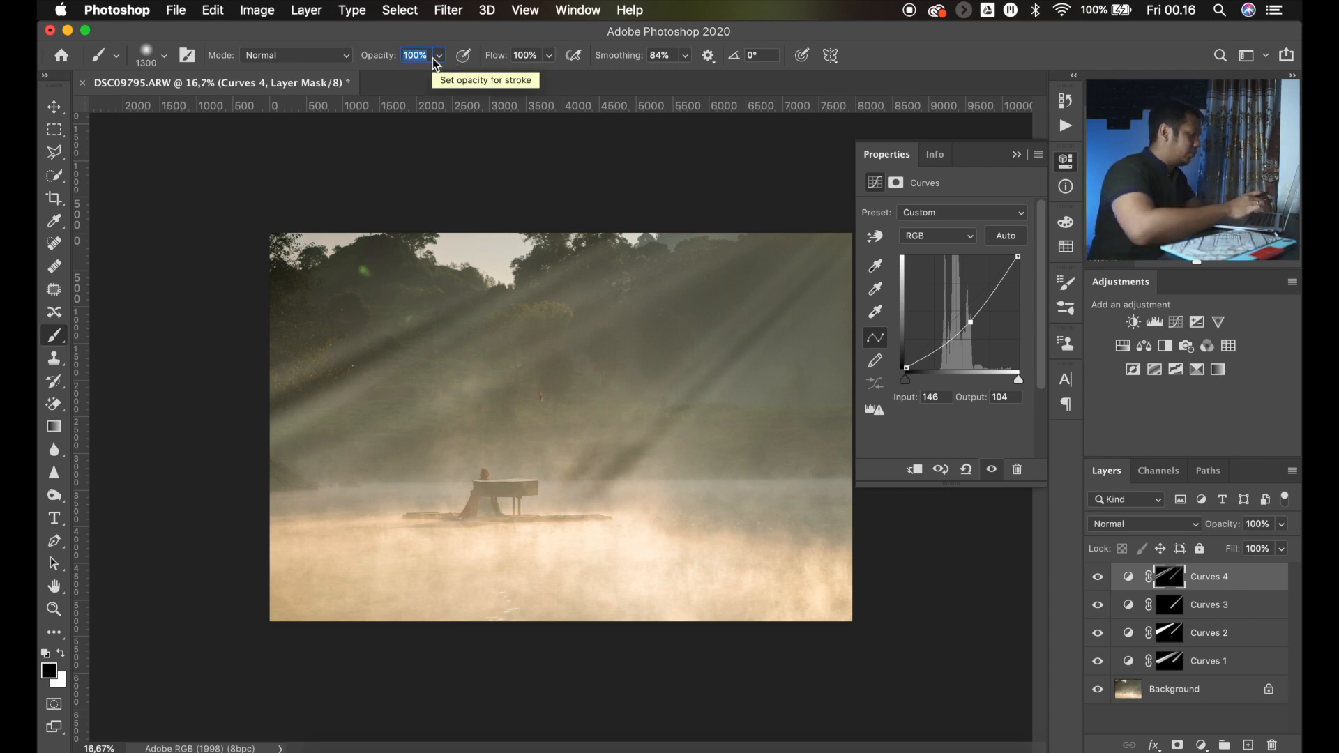
text(50)
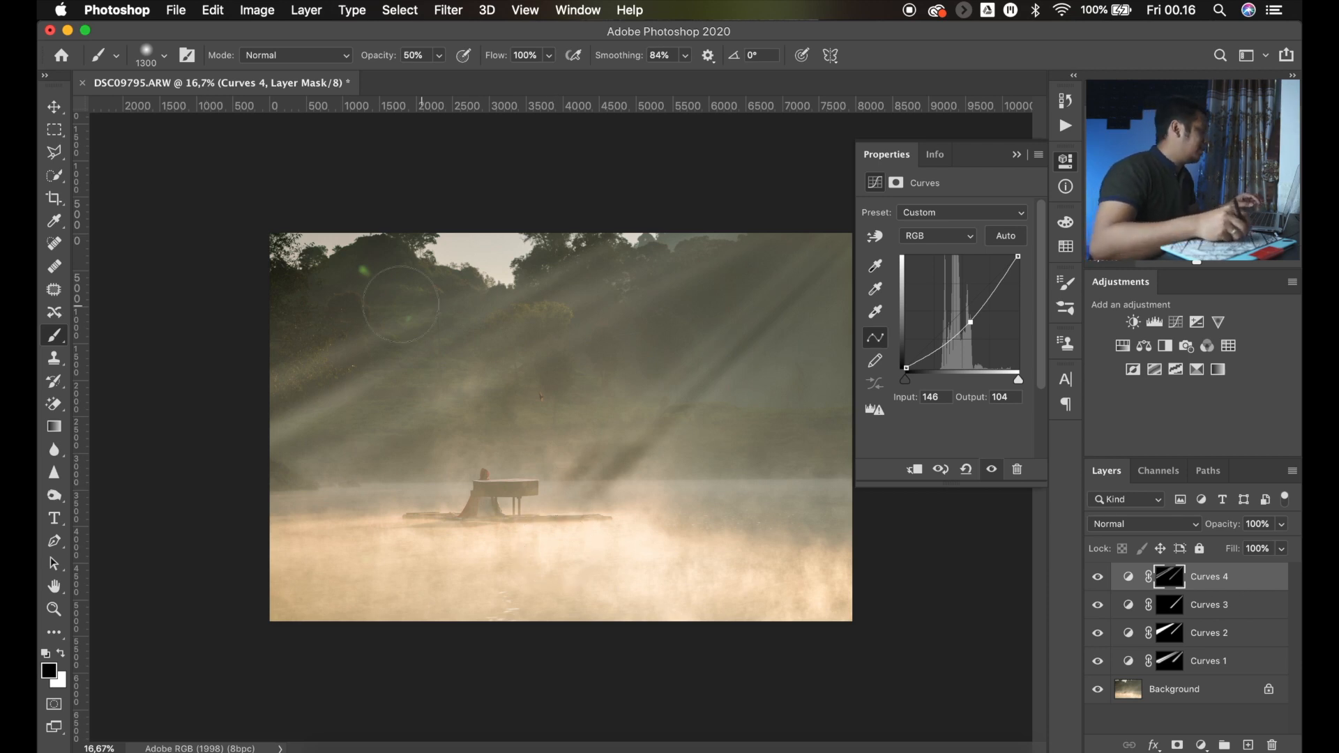
Close the DSC09795.ARW document without saving its changes
click(83, 84)
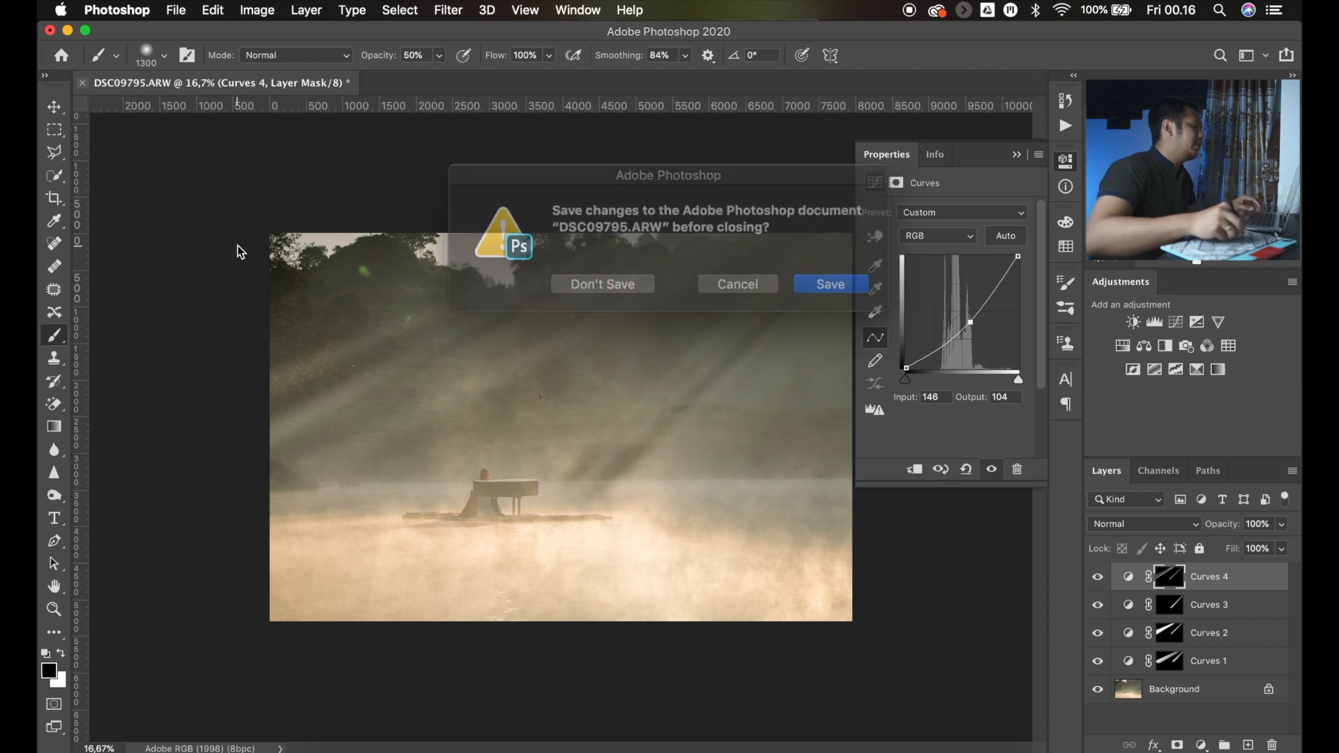
click(630, 282)
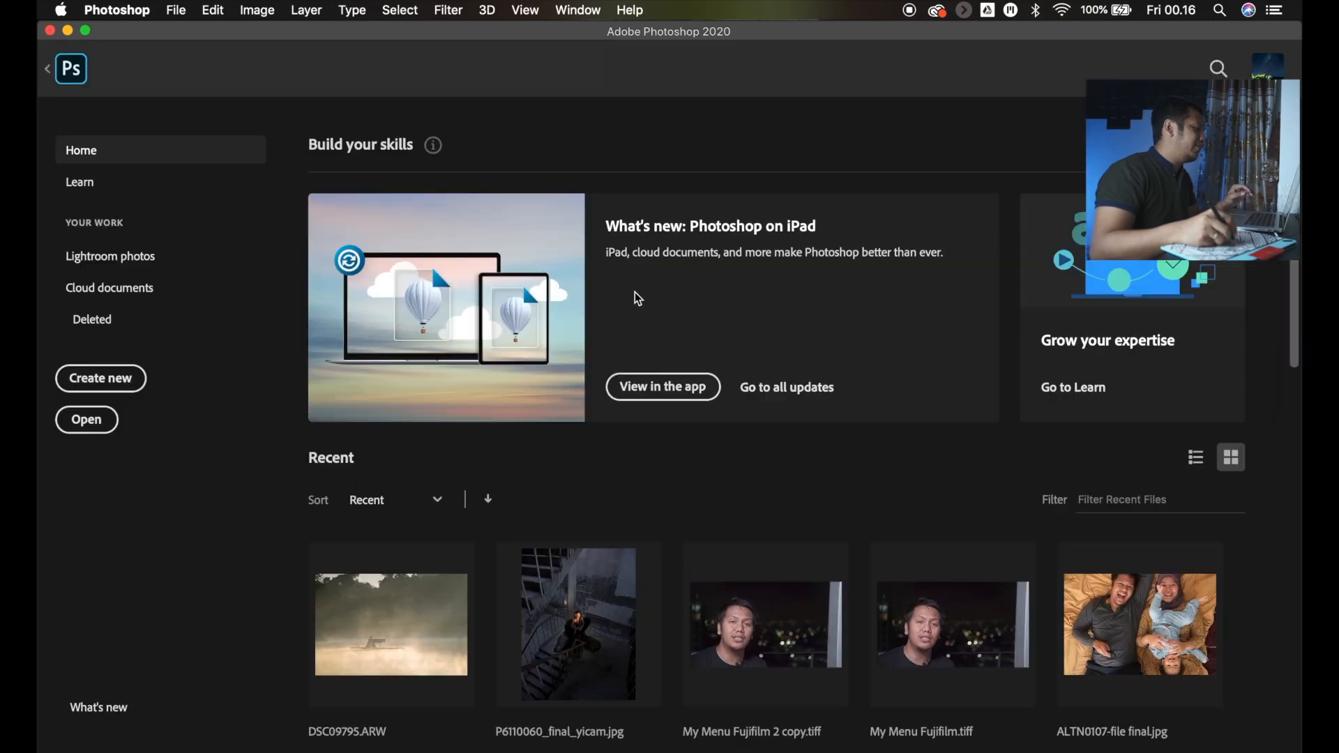